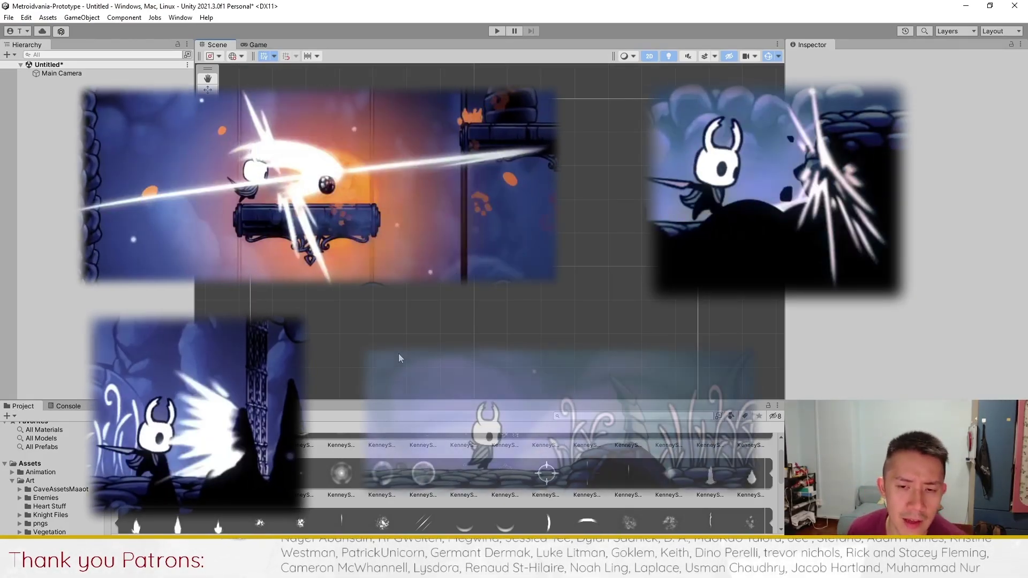
# - Review the particle materials and sprite sheet in the VFX folder, and scrub through the hit-effect-1 reference video
pyautogui.scroll(1, 371, 495)
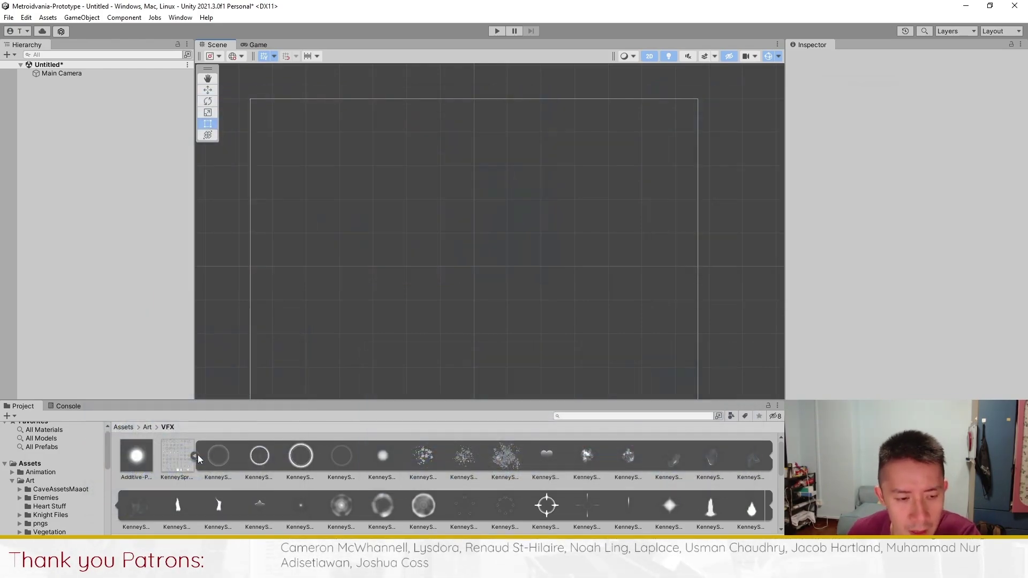
pyautogui.click(196, 456)
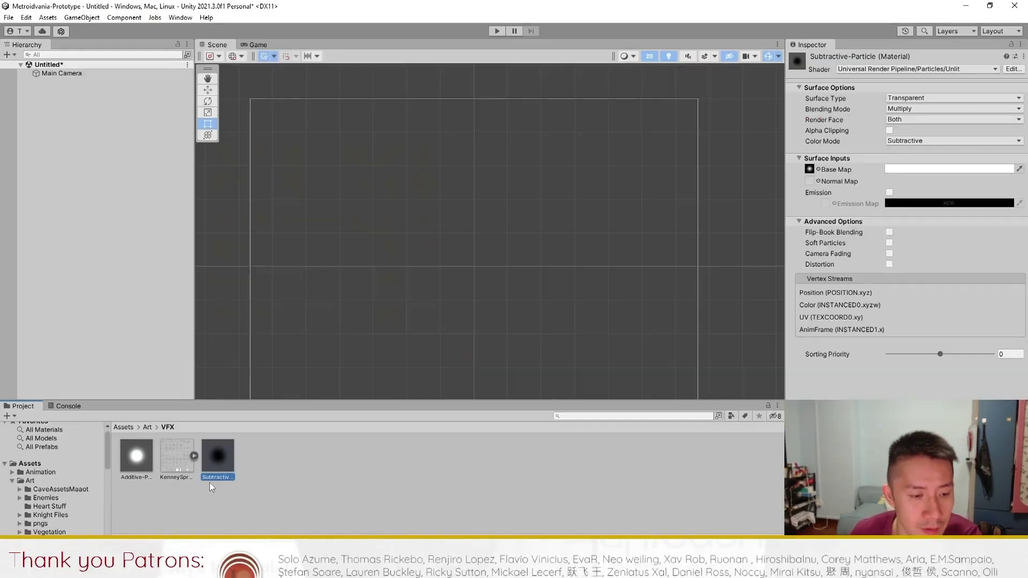
pyautogui.click(186, 456)
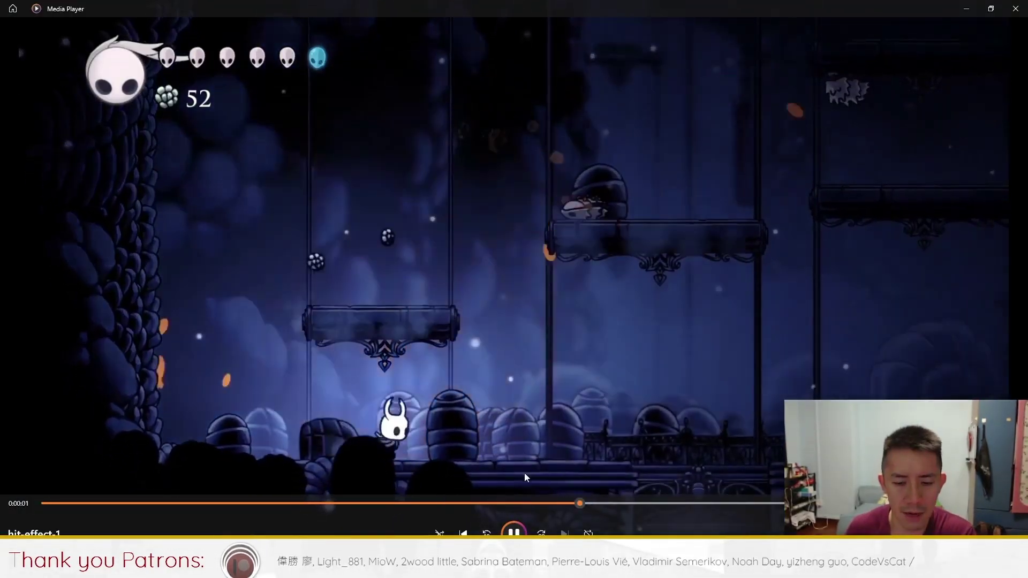
pyautogui.moveTo(252, 503); pyautogui.dragTo(308, 502)
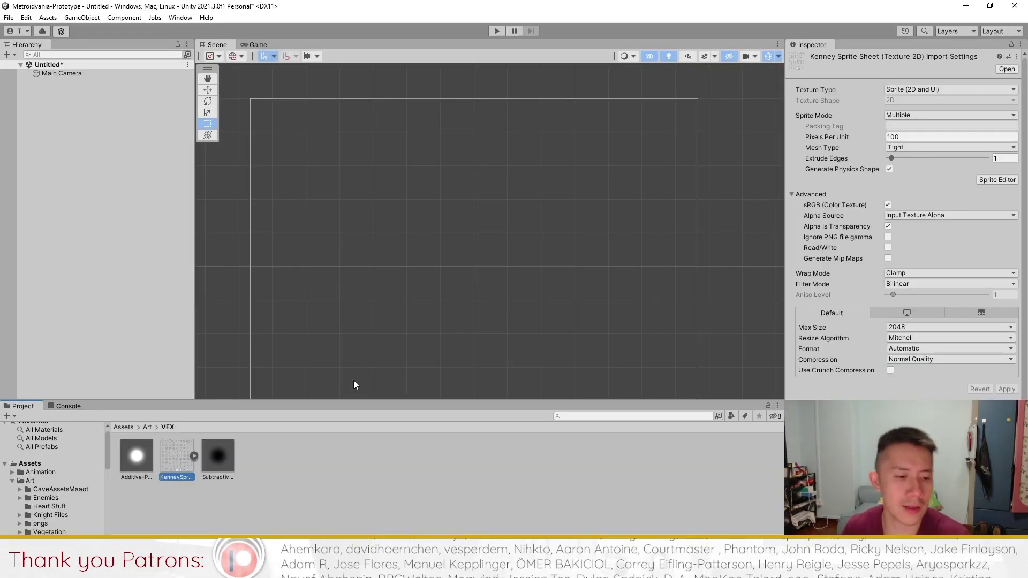
# - Add a new Particle System object to the scene
pyautogui.click(113, 11)
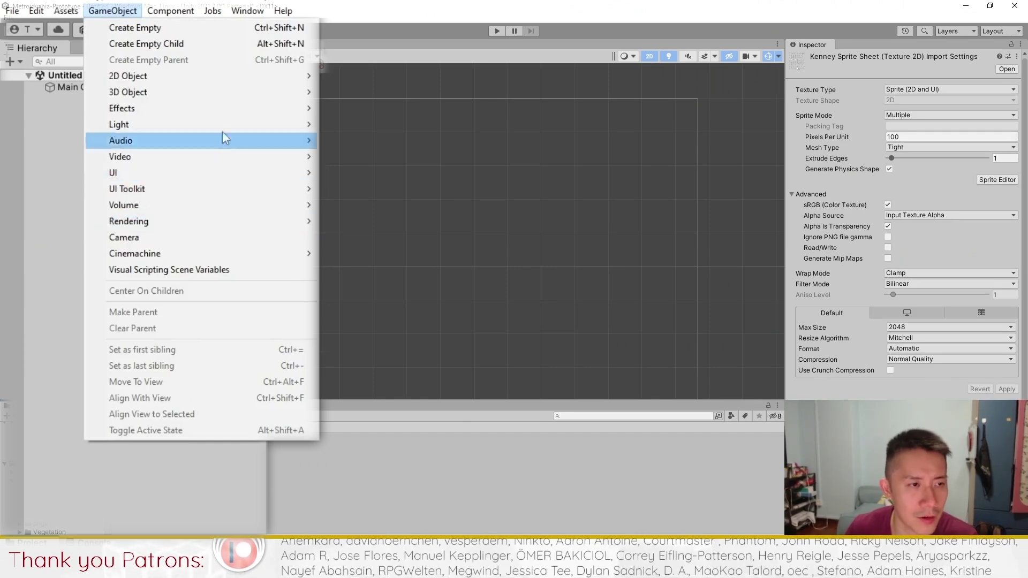
pyautogui.moveTo(223, 109)
pyautogui.click(370, 109)
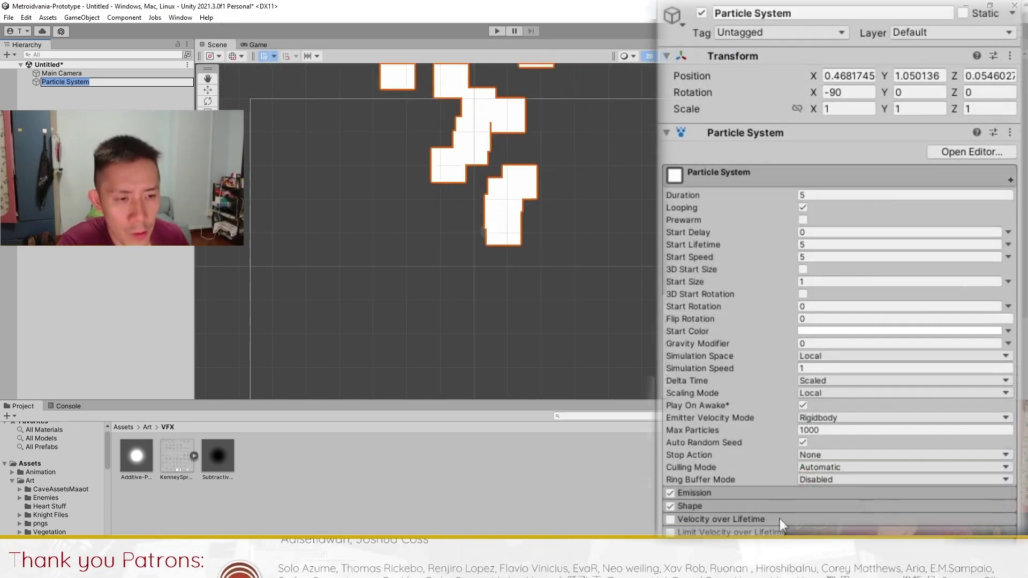
# - Enable Texture Sheet Animation on the particle system in Sprites mode and assign KenneySpriteSheet_26 as its sprite
pyautogui.scroll(-3, 770, 484)
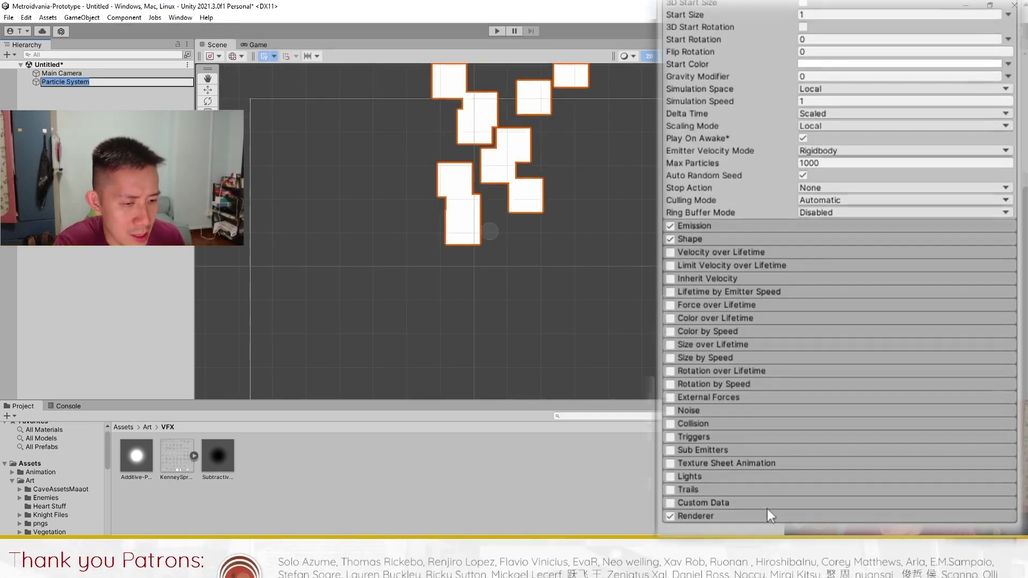
pyautogui.click(671, 463)
pyautogui.click(699, 464)
pyautogui.click(808, 478)
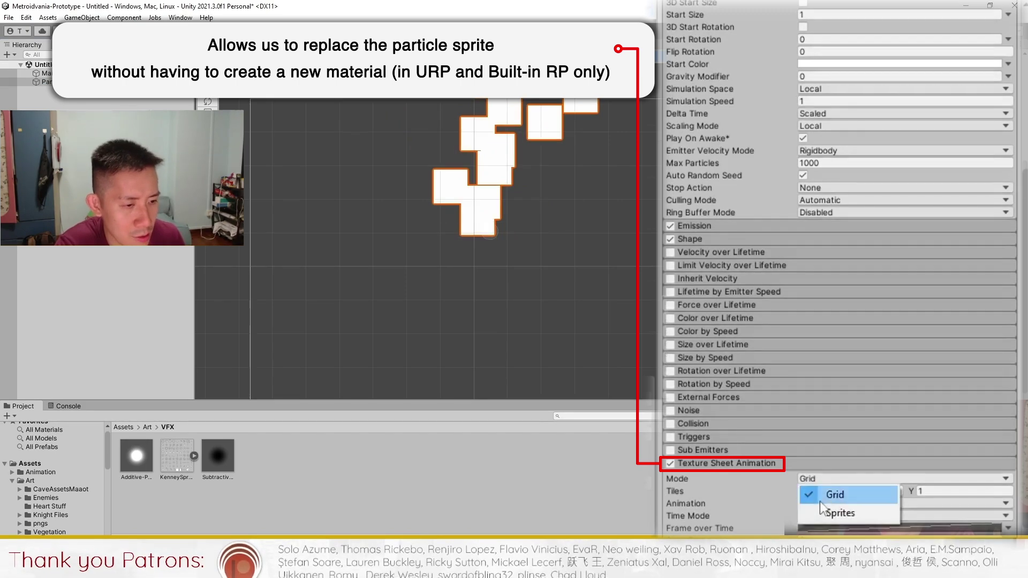
pyautogui.click(822, 509)
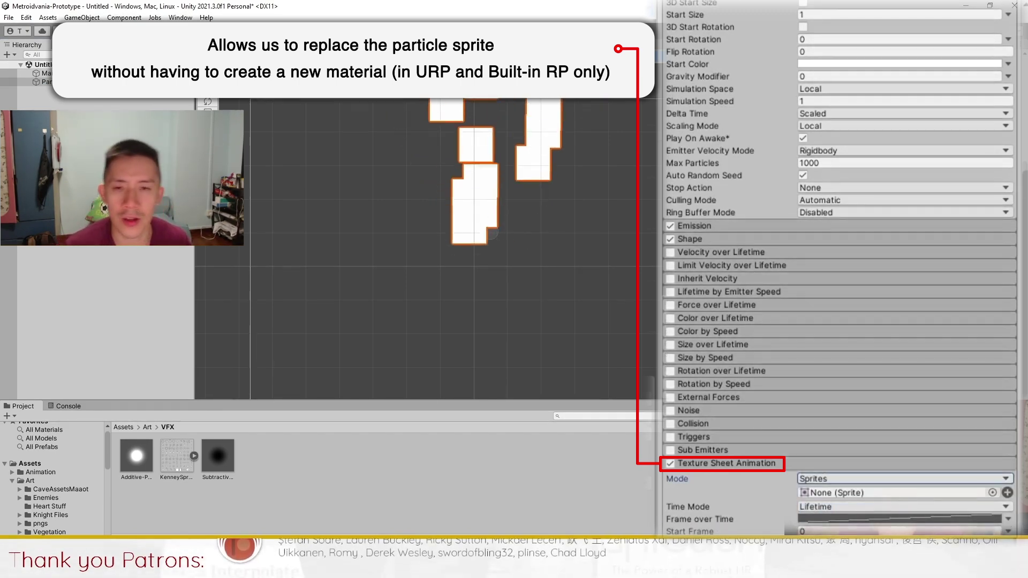
pyautogui.scroll(-3, 839, 321)
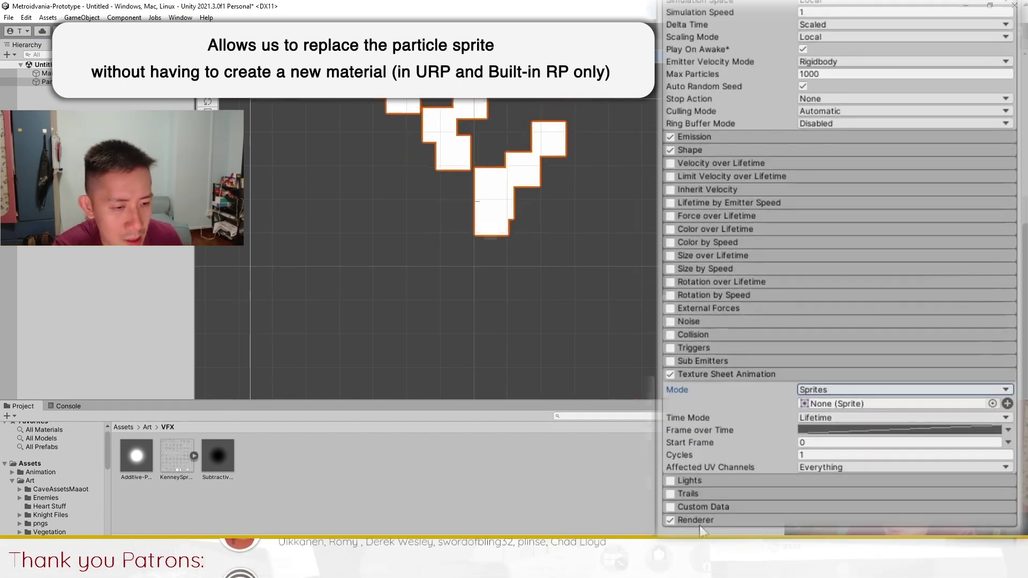
pyautogui.click(194, 456)
pyautogui.moveTo(613, 496); pyautogui.dragTo(826, 410)
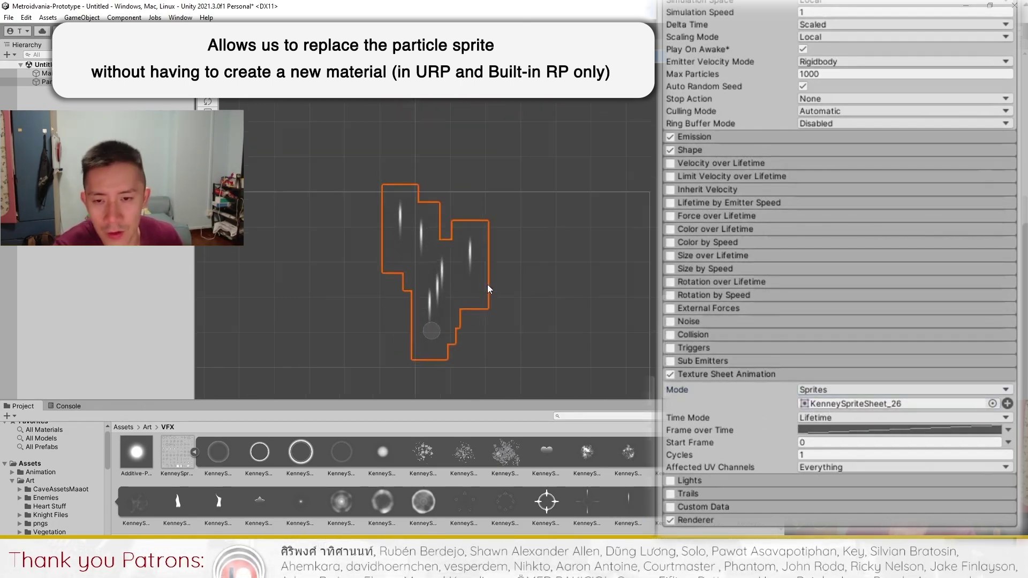
# - Assign the Additive-Particle material to the particle system's Renderer module
pyautogui.scroll(3, 487, 242)
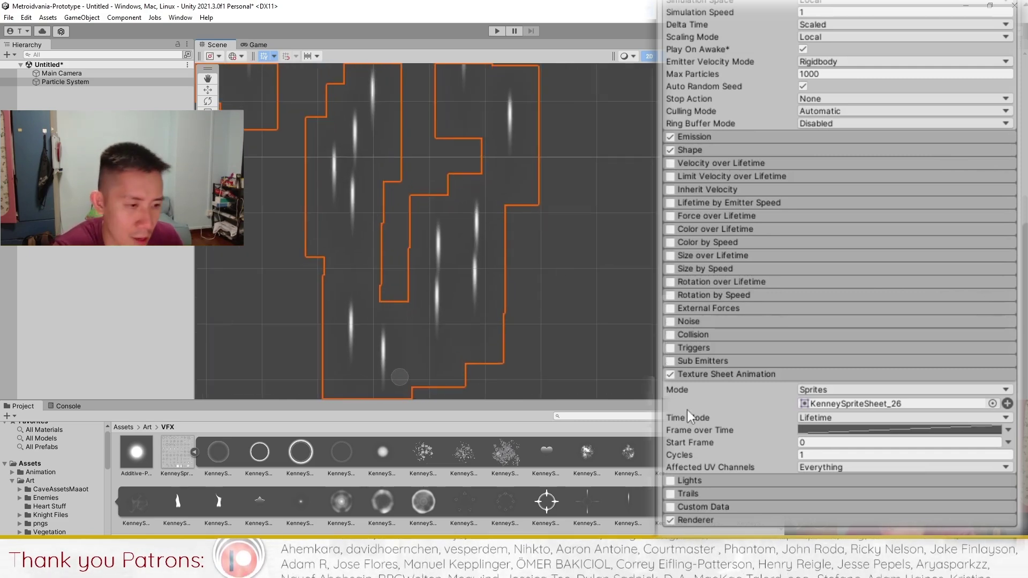
pyautogui.click(696, 520)
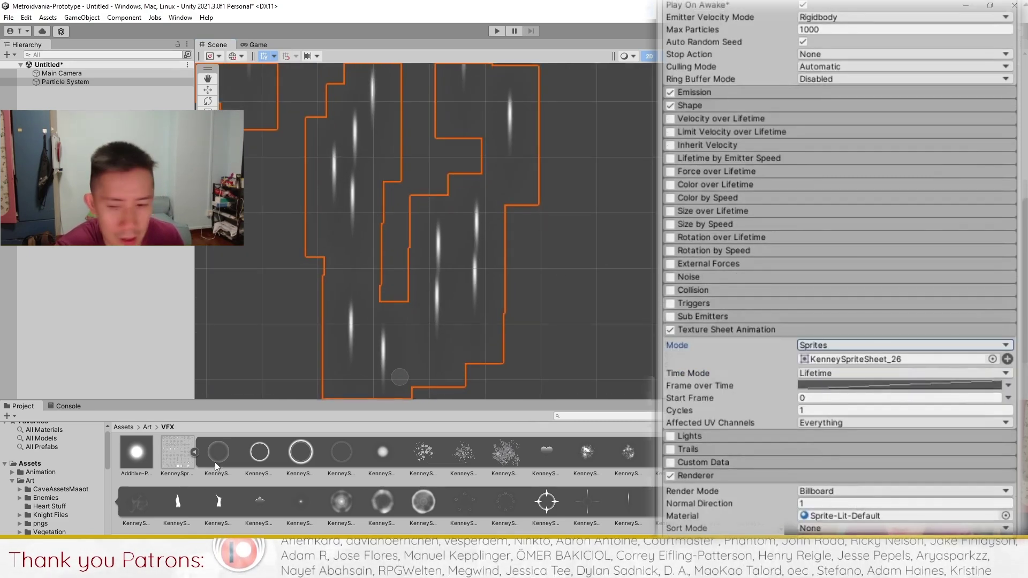
pyautogui.moveTo(136, 455); pyautogui.dragTo(804, 514)
pyautogui.scroll(-5, 805, 515)
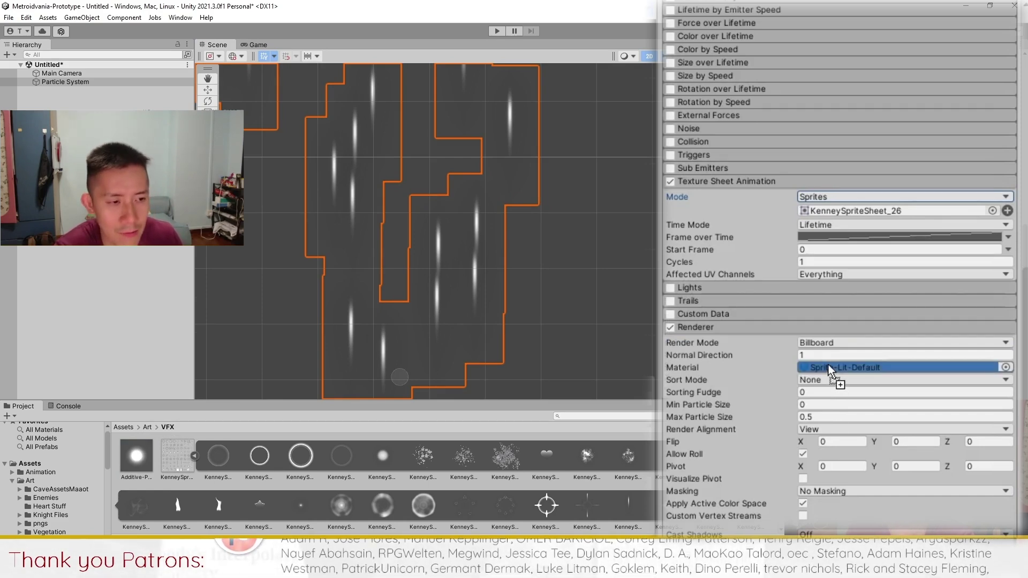
pyautogui.moveTo(828, 364); pyautogui.dragTo(829, 365)
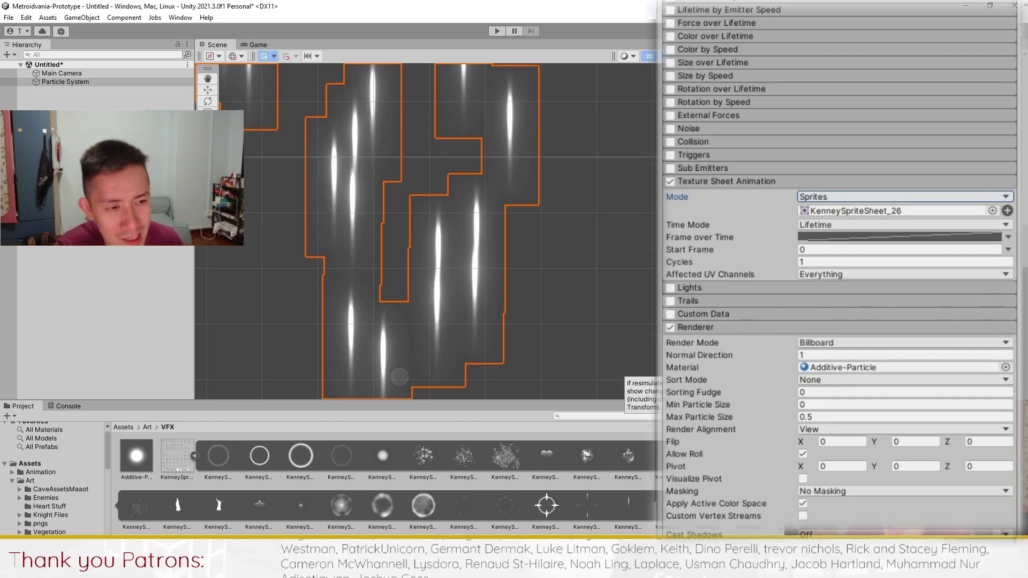
# - Disable the particle system's Shape module
pyautogui.scroll(10, 766, 420)
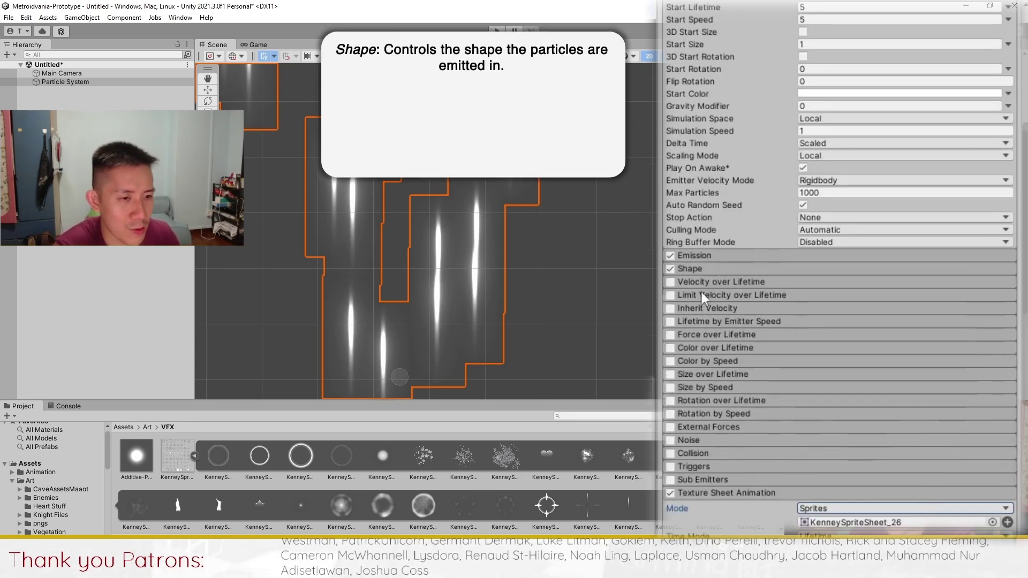
pyautogui.click(670, 268)
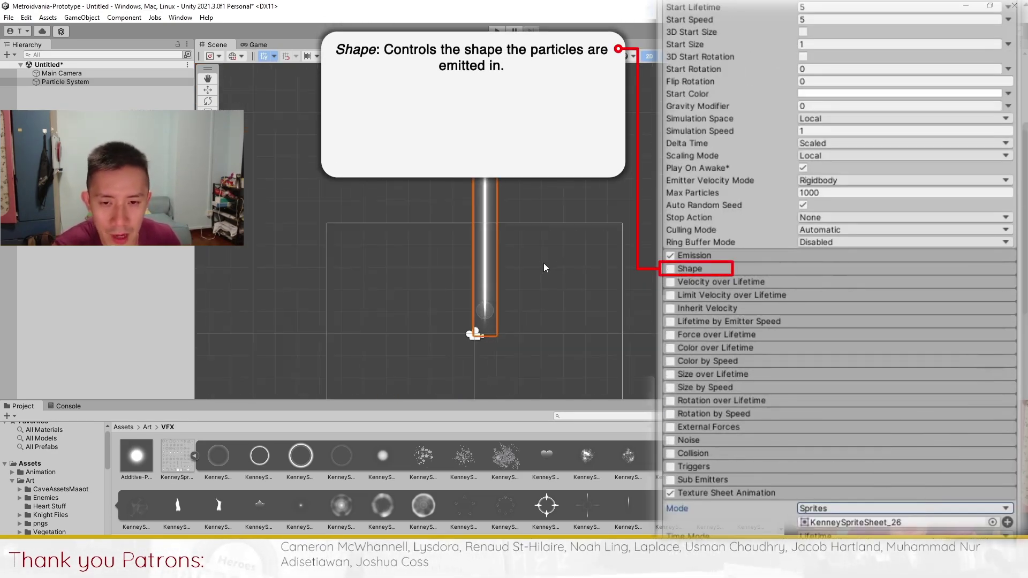
pyautogui.scroll(-3, 544, 268)
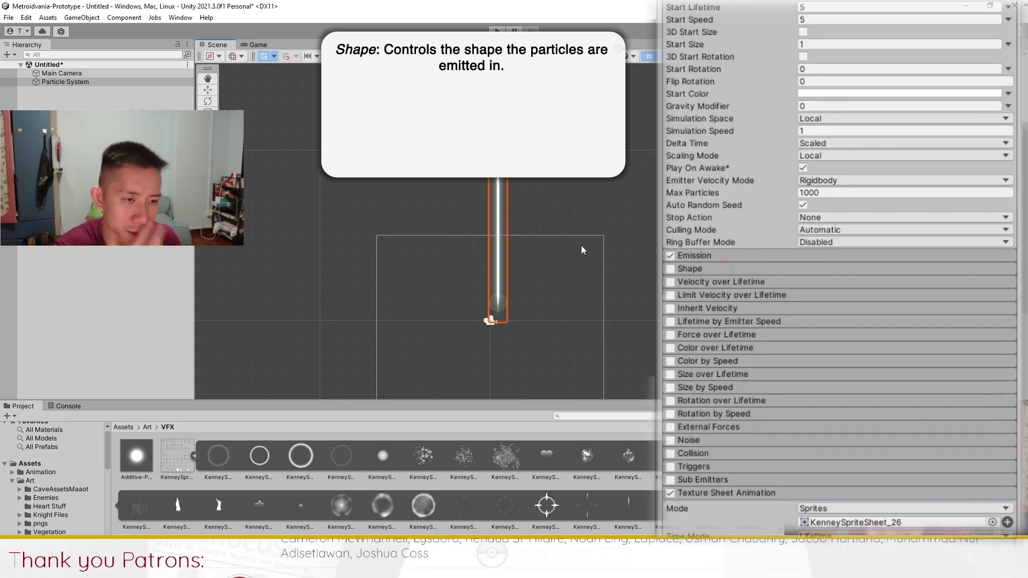
# - Set the emission Rate over Time to 0 and add a burst with a count of 1
pyautogui.click(682, 255)
pyautogui.click(786, 276)
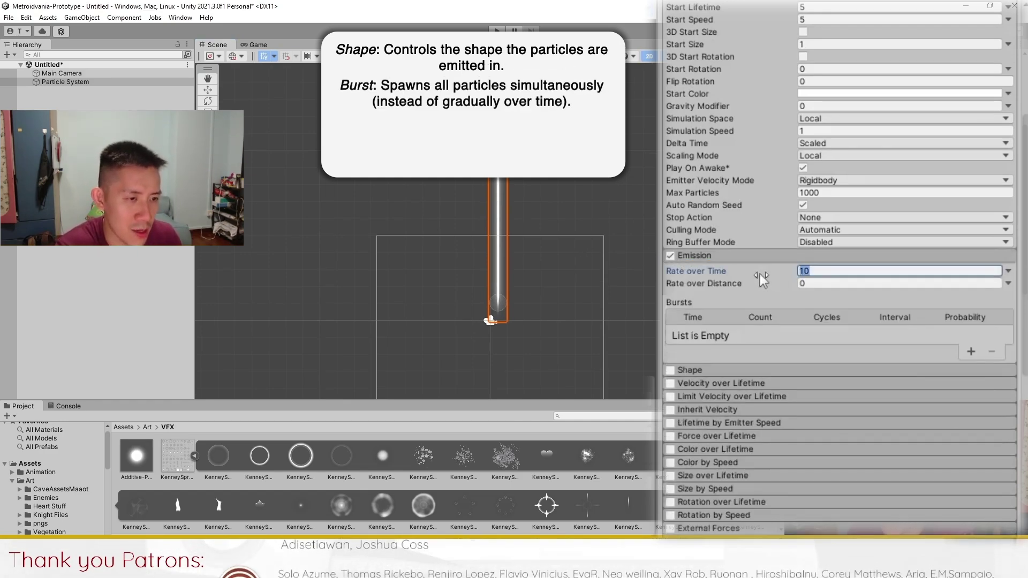
pyautogui.click(971, 352)
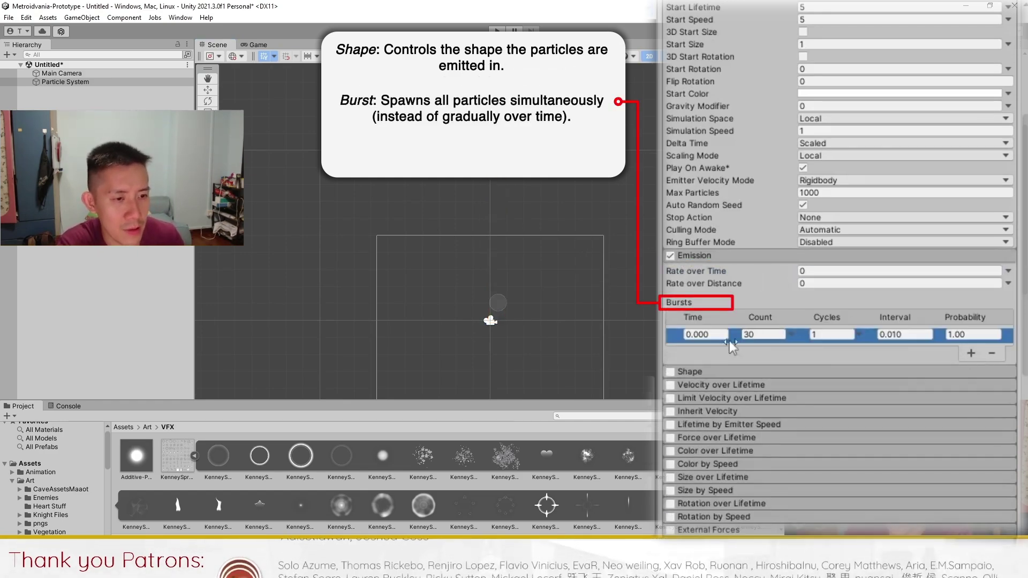
# - Set the particles' Start Speed to 0
pyautogui.scroll(3, 818, 262)
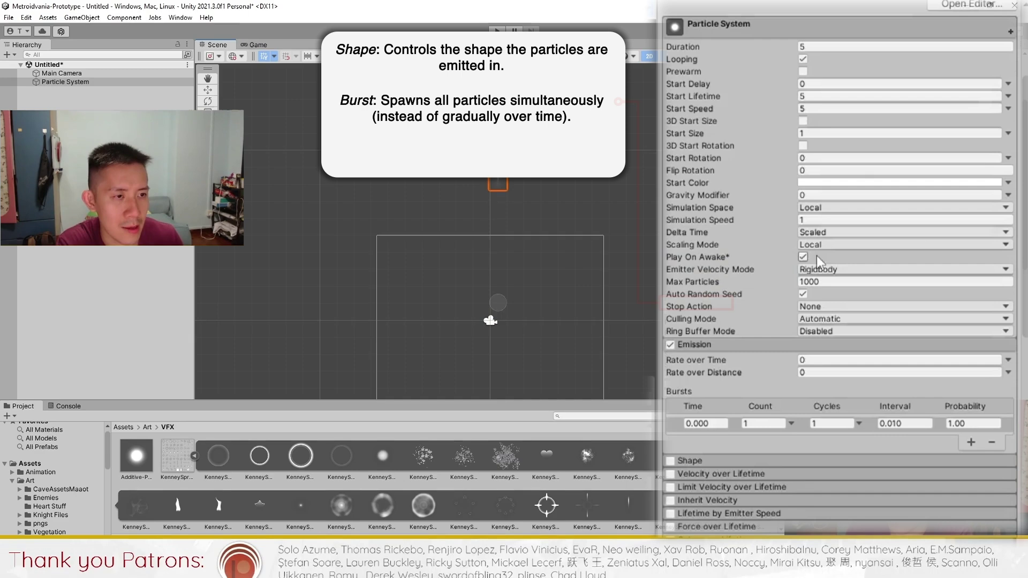
pyautogui.click(814, 109)
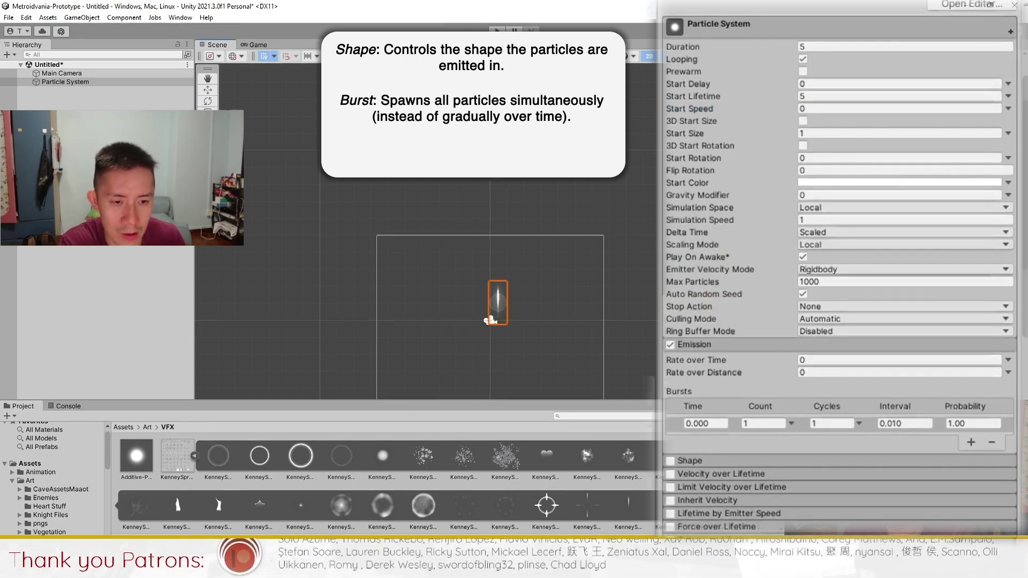
pyautogui.scroll(3, 509, 269)
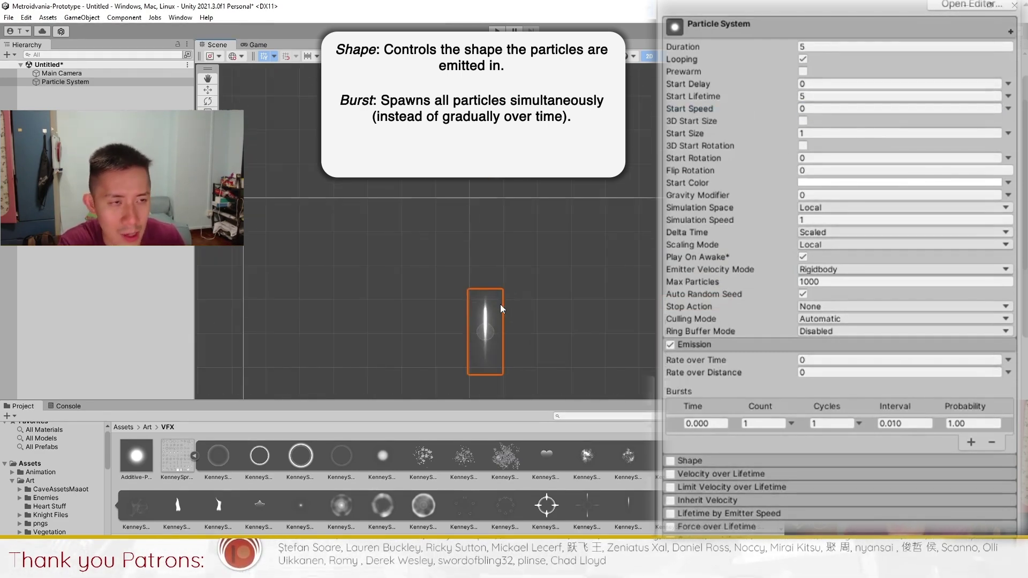
# - Make Start Size vary between two constants, enable 3D Start Size, and set its Y range to 3 and 4
pyautogui.click(1009, 133)
pyautogui.click(949, 180)
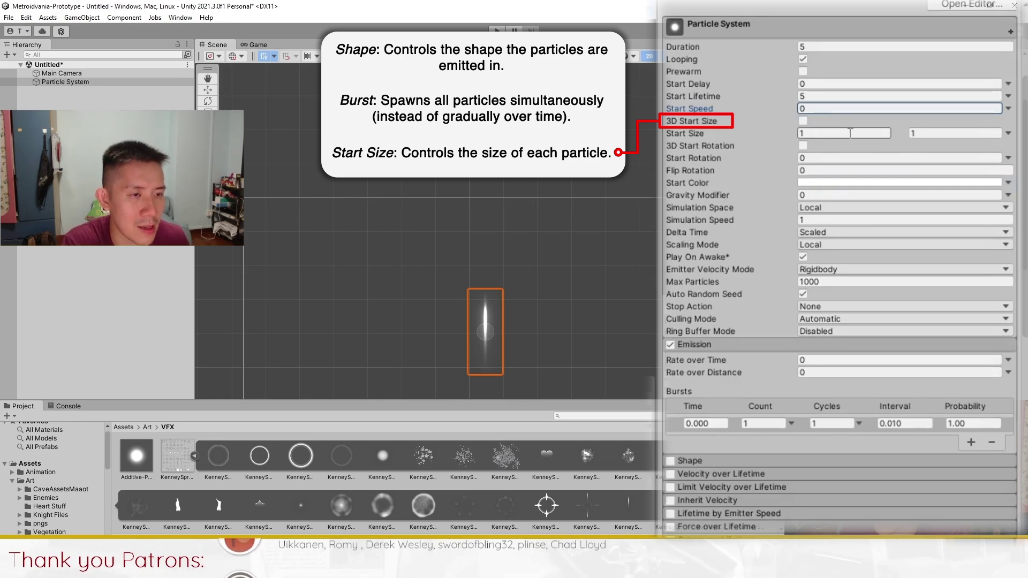
pyautogui.click(803, 120)
pyautogui.click(798, 133)
pyautogui.write('4')
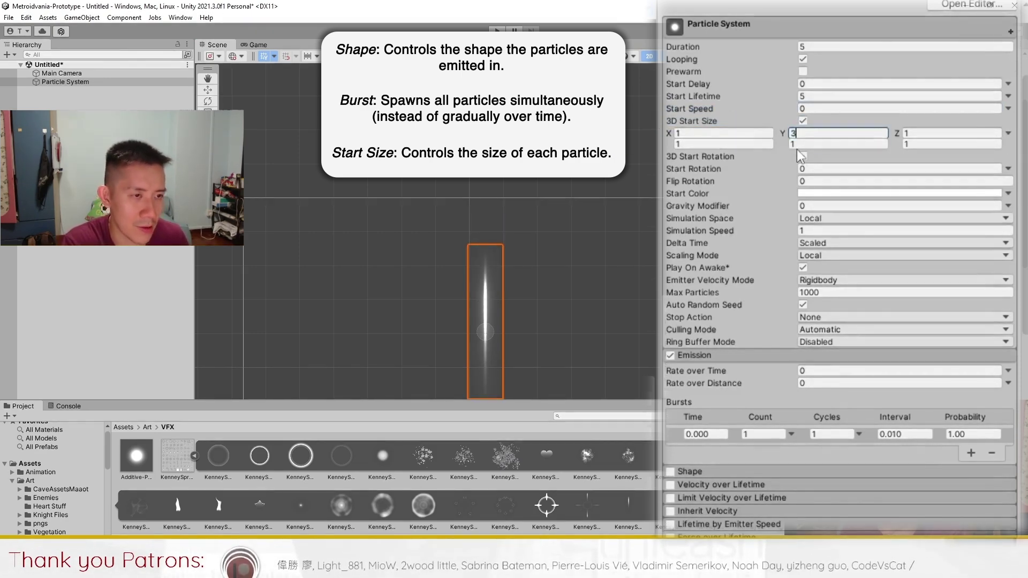
pyautogui.press('Return')
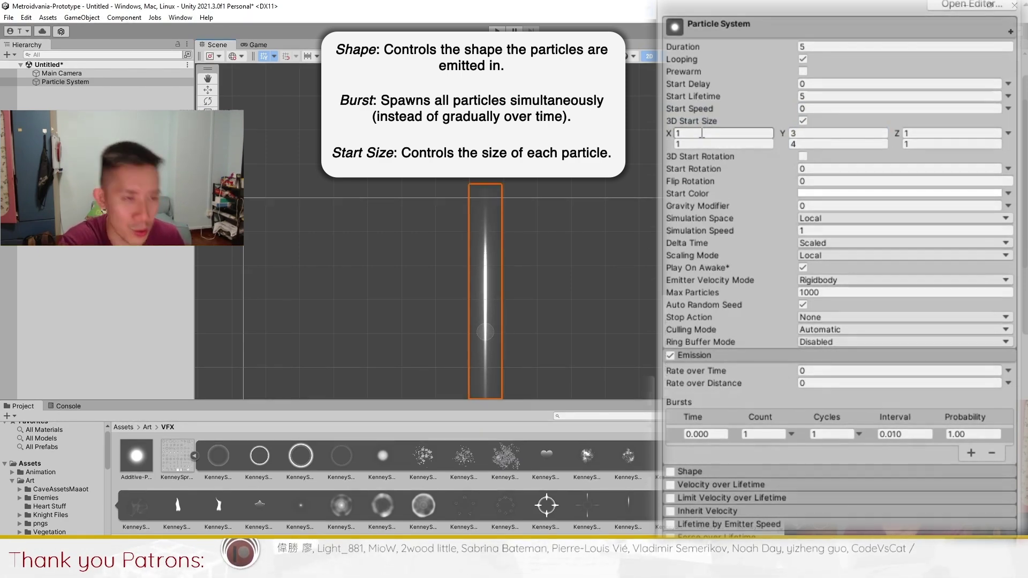
# - Try an upper X start size of 2, and settle on 1.5
pyautogui.write('2')
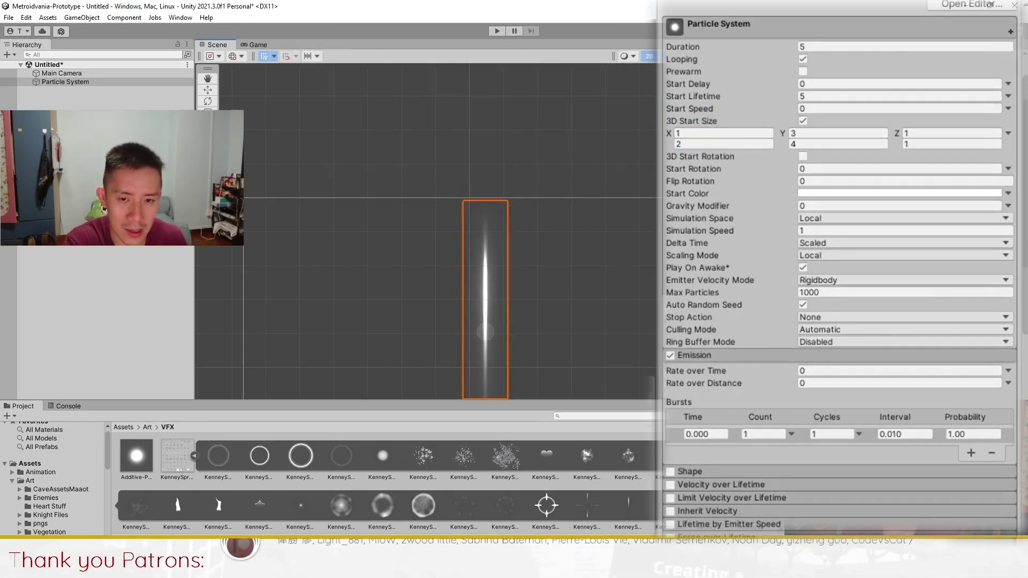
pyautogui.press('Return')
pyautogui.moveTo(485, 332); pyautogui.dragTo(489, 269, button='middle')
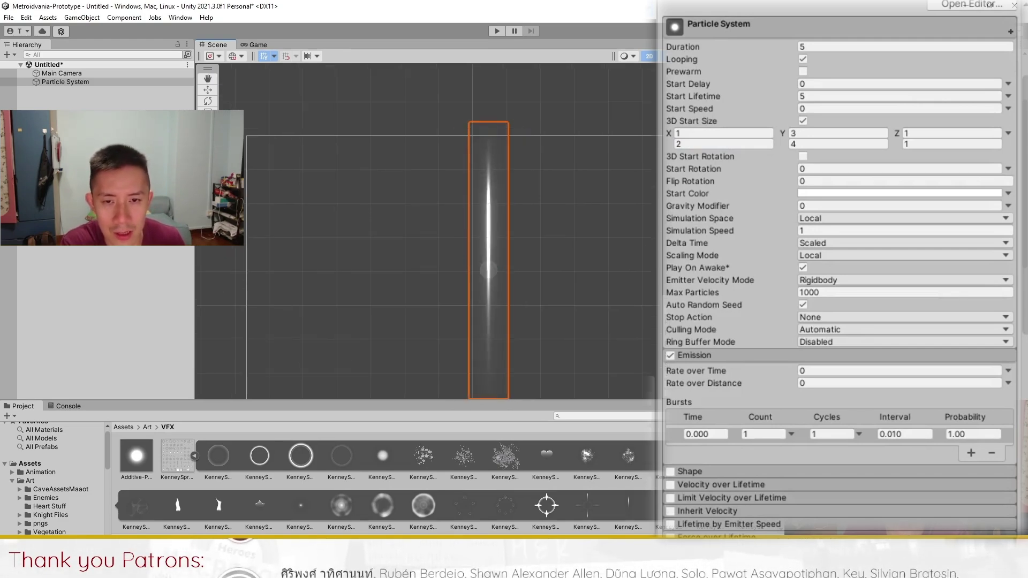
pyautogui.click(724, 142)
pyautogui.write('1')
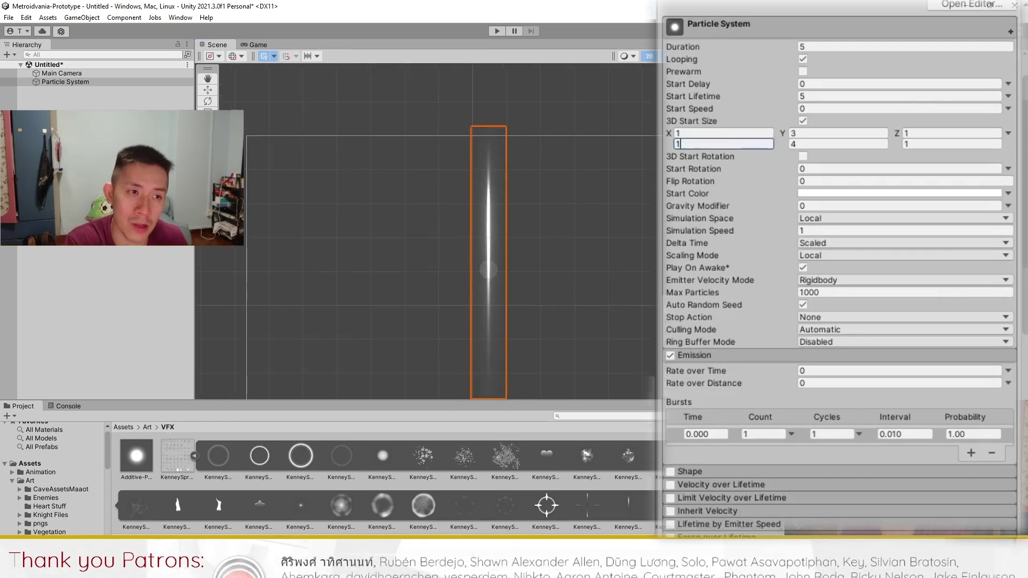
pyautogui.write('.5')
pyautogui.press('Return')
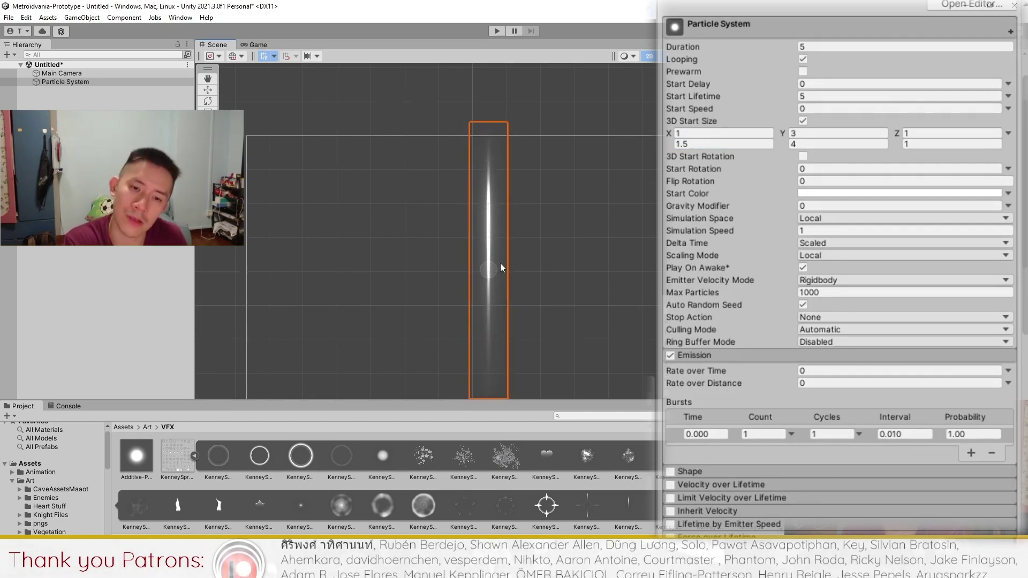
# - Make Start Rotation vary between two constants, 75 and 85
pyautogui.click(1008, 169)
pyautogui.click(973, 221)
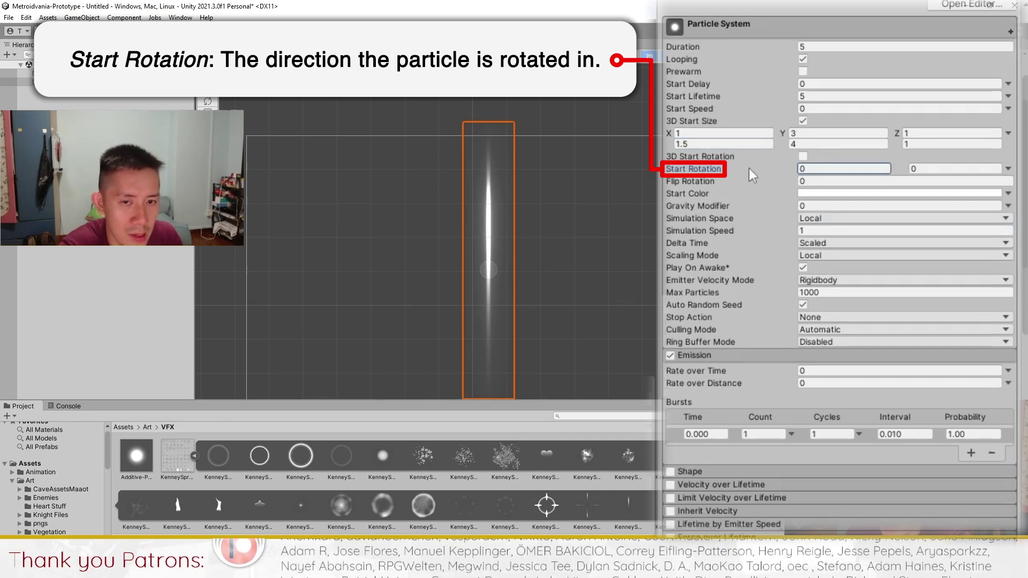
pyautogui.write('45')
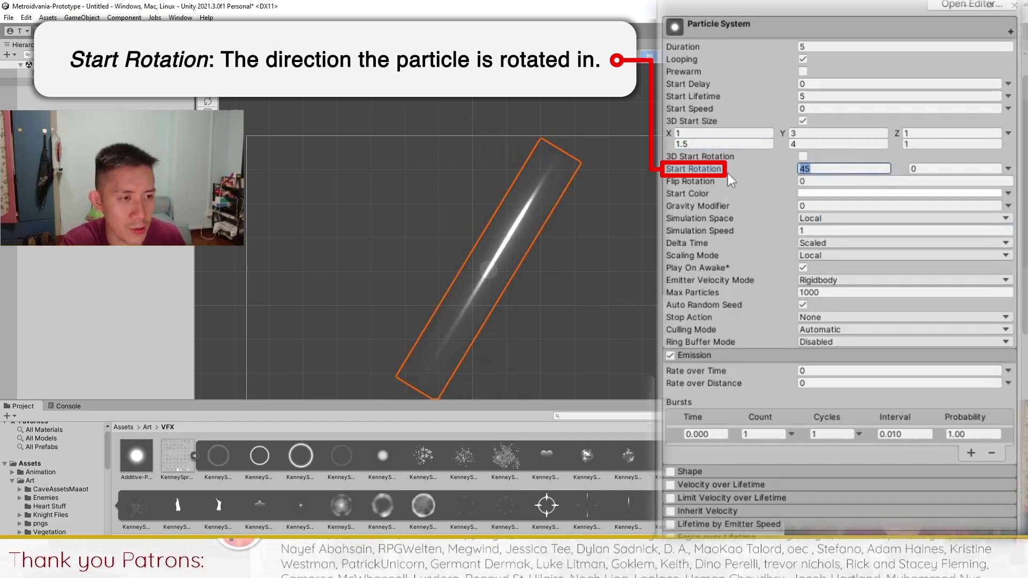
pyautogui.write('75')
pyautogui.press('Tab')
pyautogui.write('8')
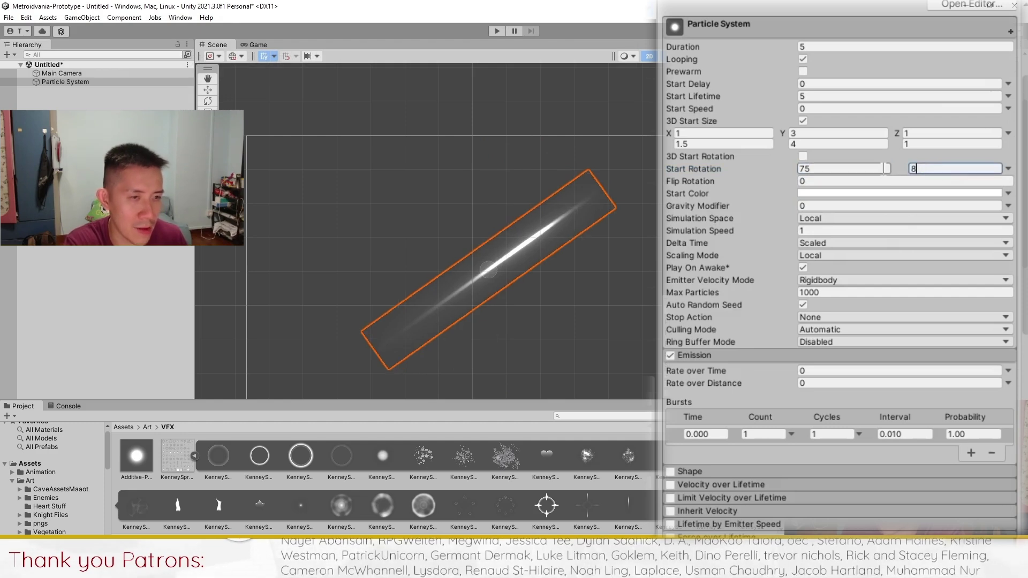
pyautogui.write('5')
pyautogui.press('Return')
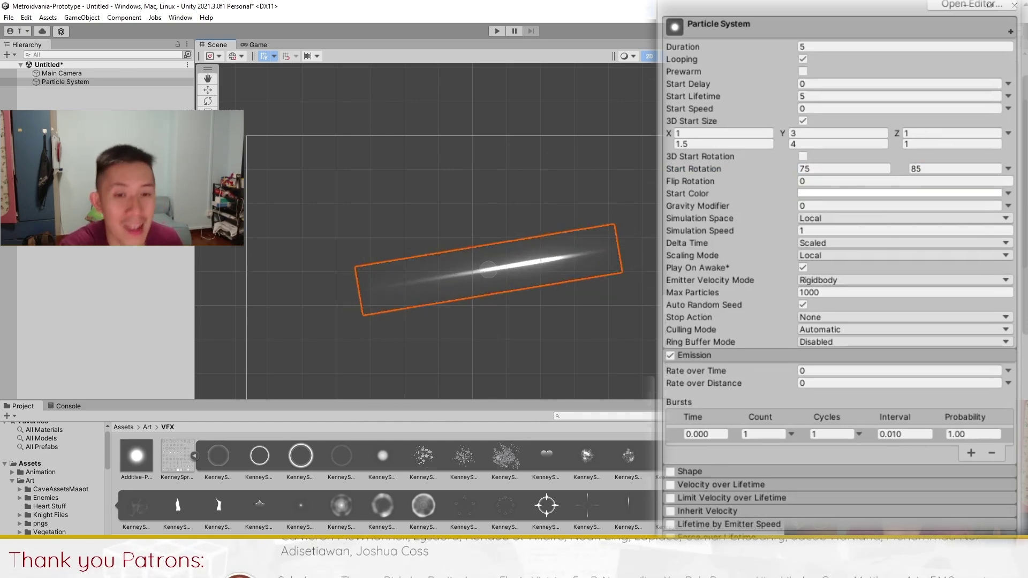
pyautogui.scroll(3, 809, 134)
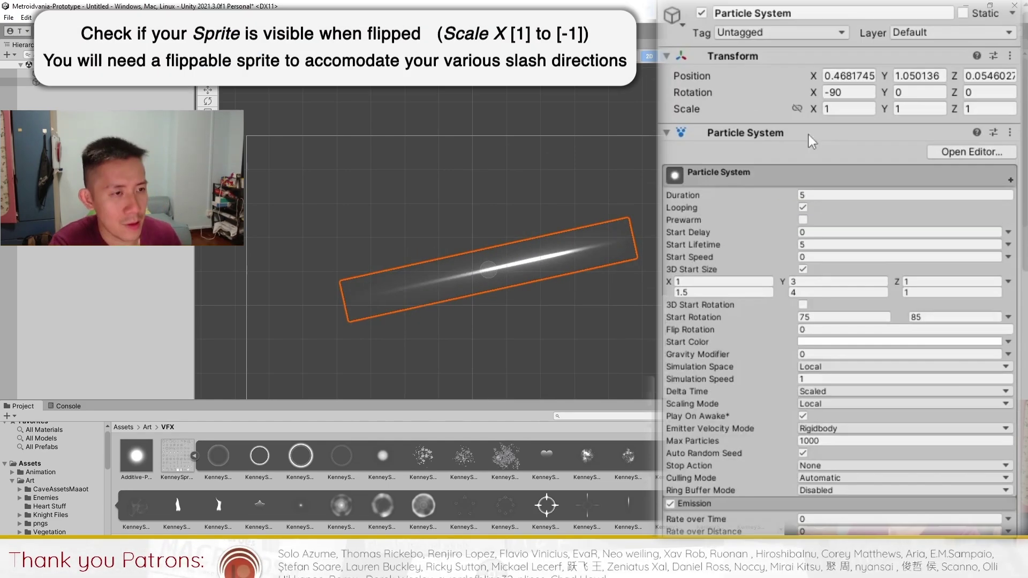
# - Set the particle system's X scale to -1 to test how the sprite renders when flipped
pyautogui.click(849, 109)
pyautogui.write('-')
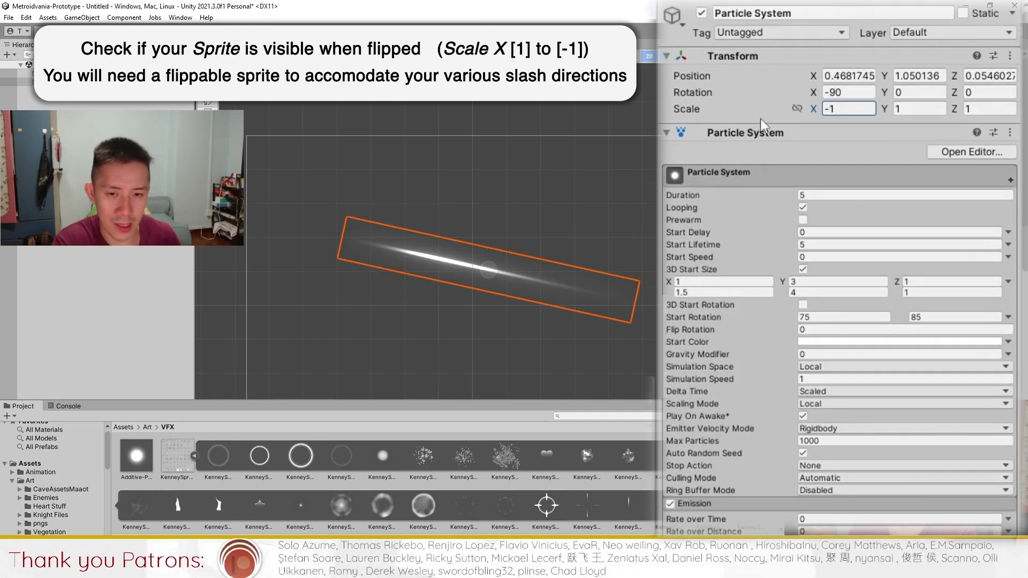
pyautogui.write('1')
pyautogui.press('Return')
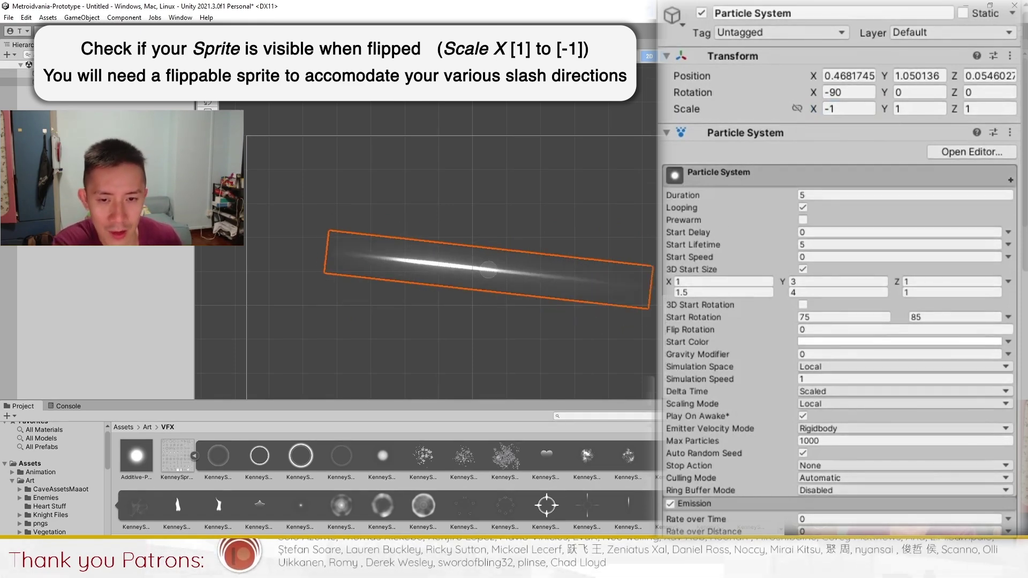
# - Check the Render Face options of the Additive-Particle material, and return to the particle system
pyautogui.click(137, 454)
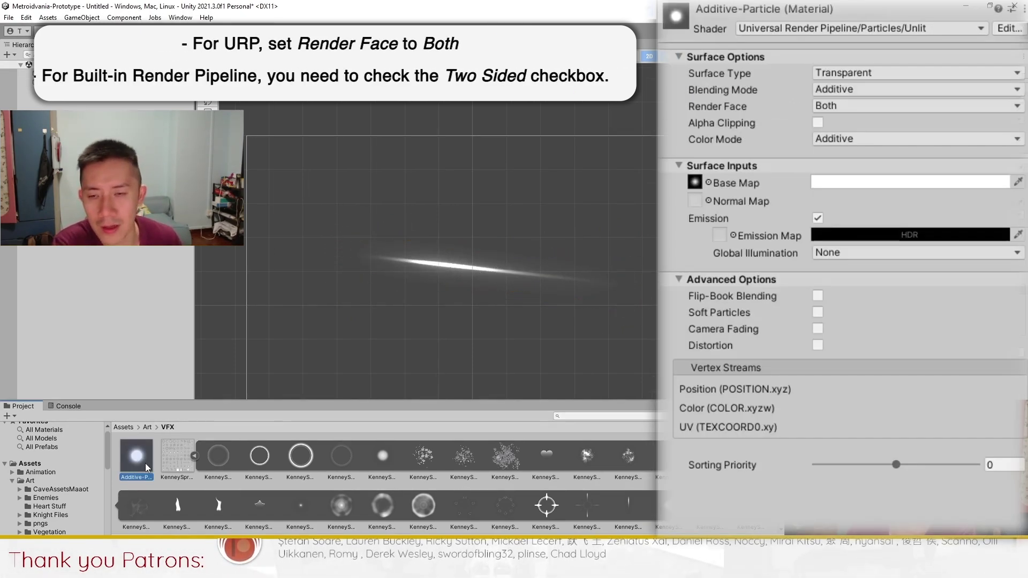
pyautogui.click(828, 108)
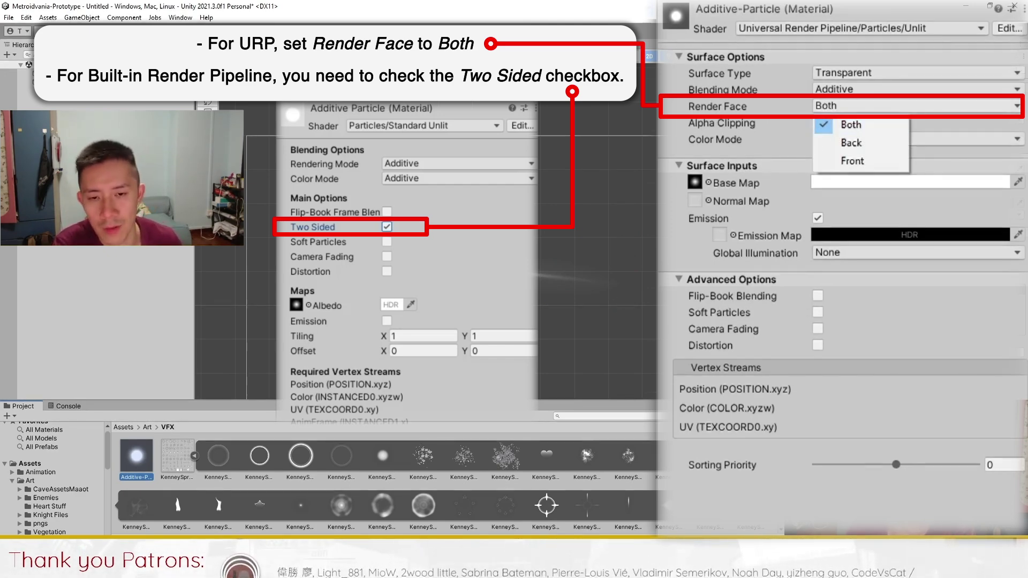
pyautogui.click(476, 270)
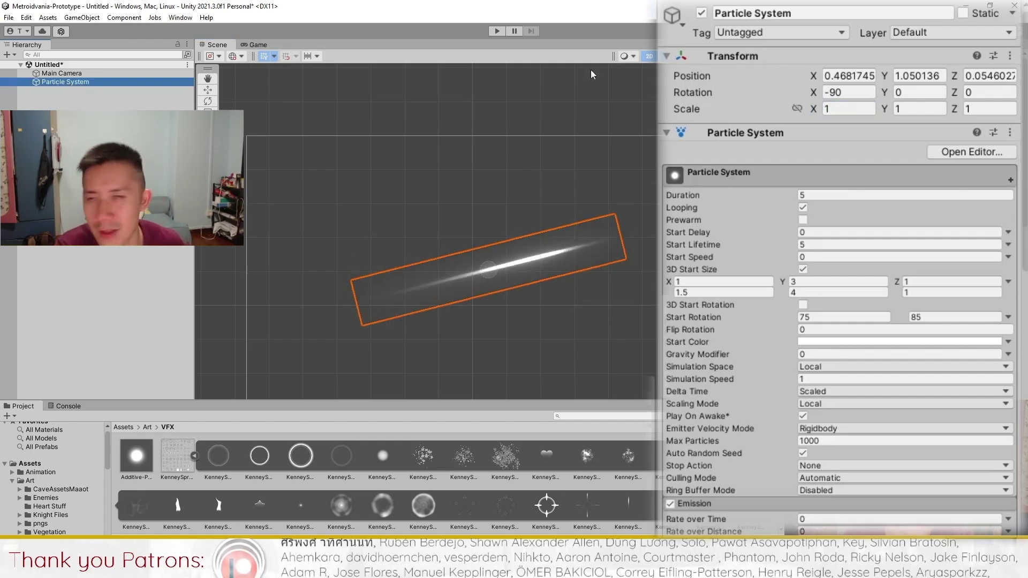
# - Rename the particle system object as Slash
pyautogui.click(783, 13)
pyautogui.write('Slash')
pyautogui.press('Return')
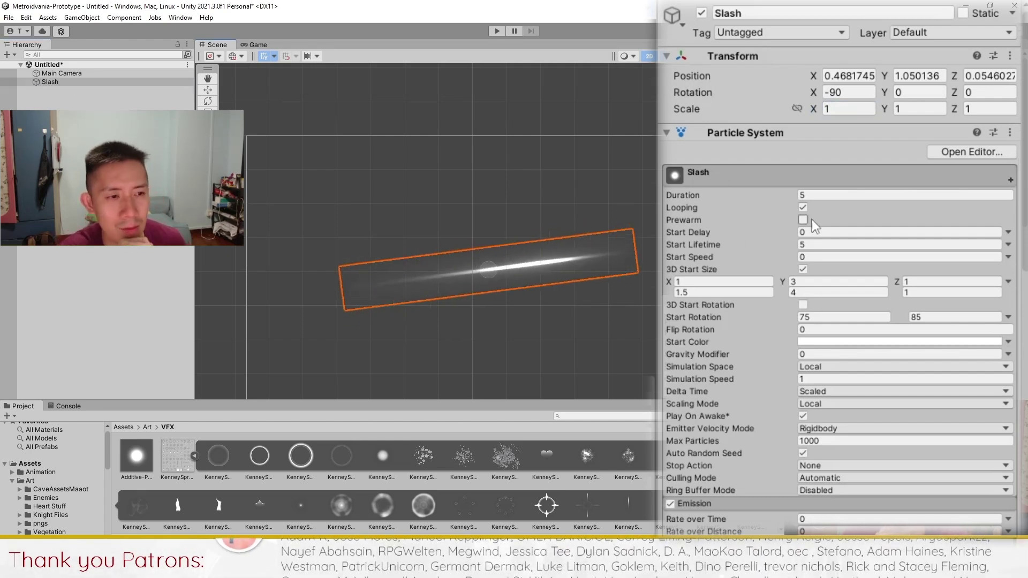
# - Disable Looping on the Slash particle system and set its Duration to 1
pyautogui.click(803, 207)
pyautogui.click(809, 195)
pyautogui.write('1')
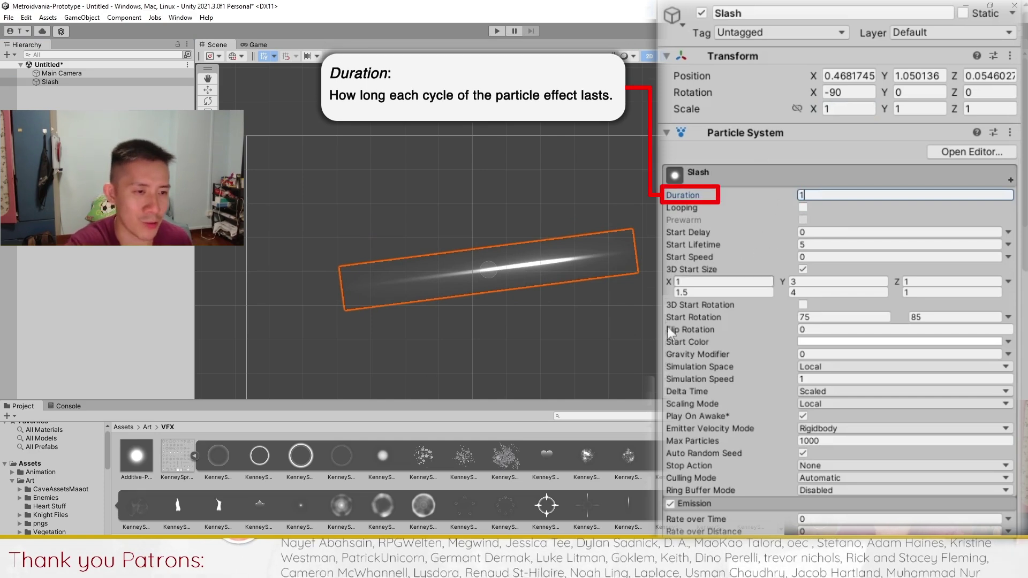
# - Make Slash's Start Lifetime vary between two constants, 0.1 and 0.15
pyautogui.click(1009, 244)
pyautogui.click(915, 297)
pyautogui.write('0.15')
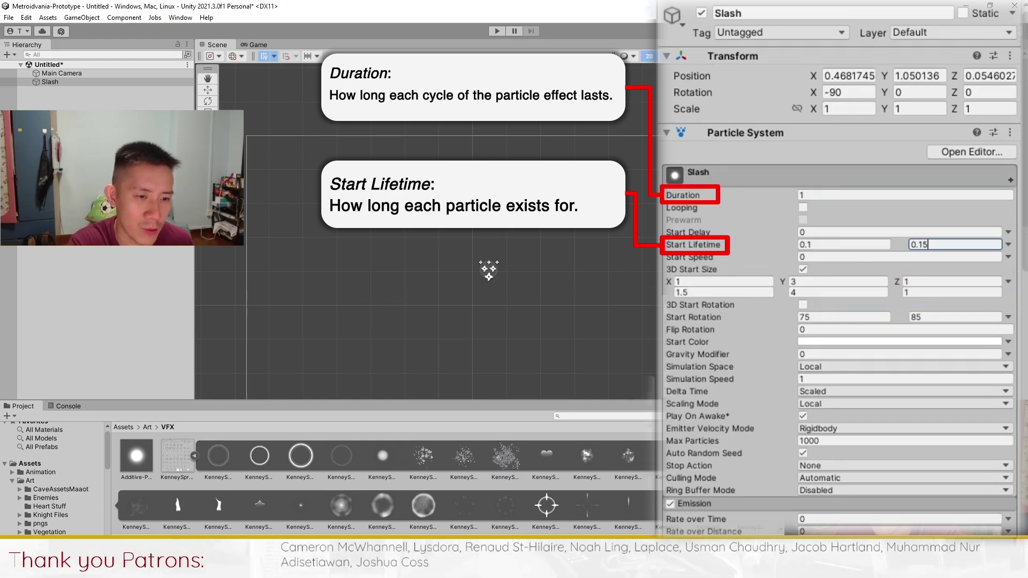
pyautogui.press('Return')
# - Enable Color over Lifetime on Slash and set the gradient's starting alpha to 0
pyautogui.scroll(-3, 914, 364)
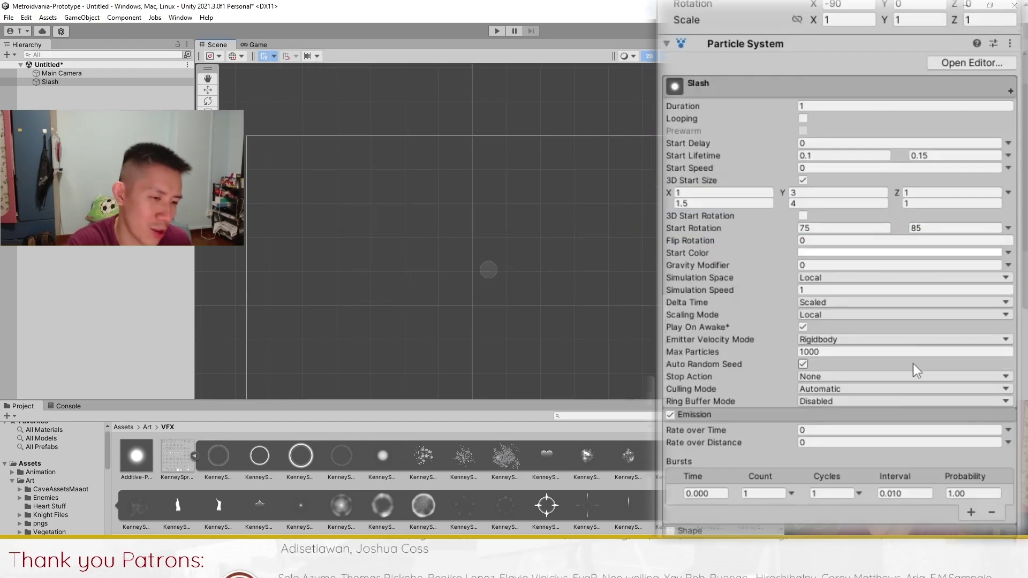
pyautogui.scroll(-6, 915, 364)
pyautogui.click(718, 433)
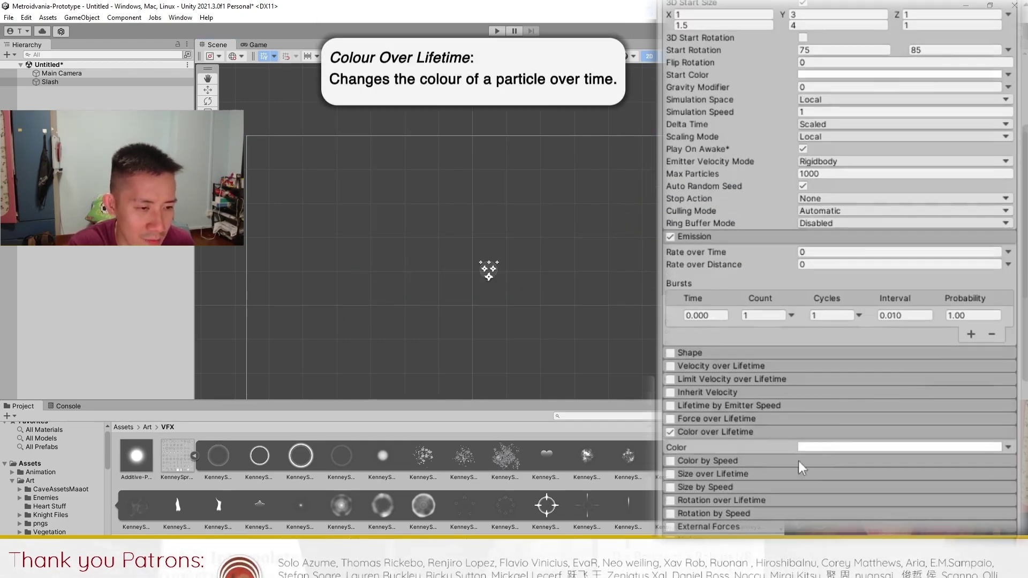
pyautogui.click(831, 447)
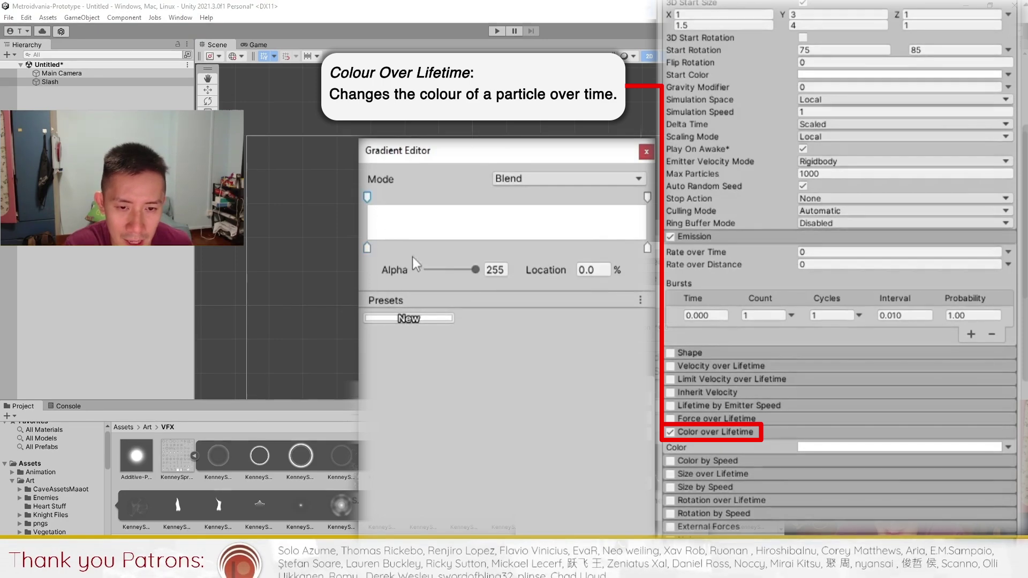
pyautogui.moveTo(470, 270); pyautogui.dragTo(425, 270)
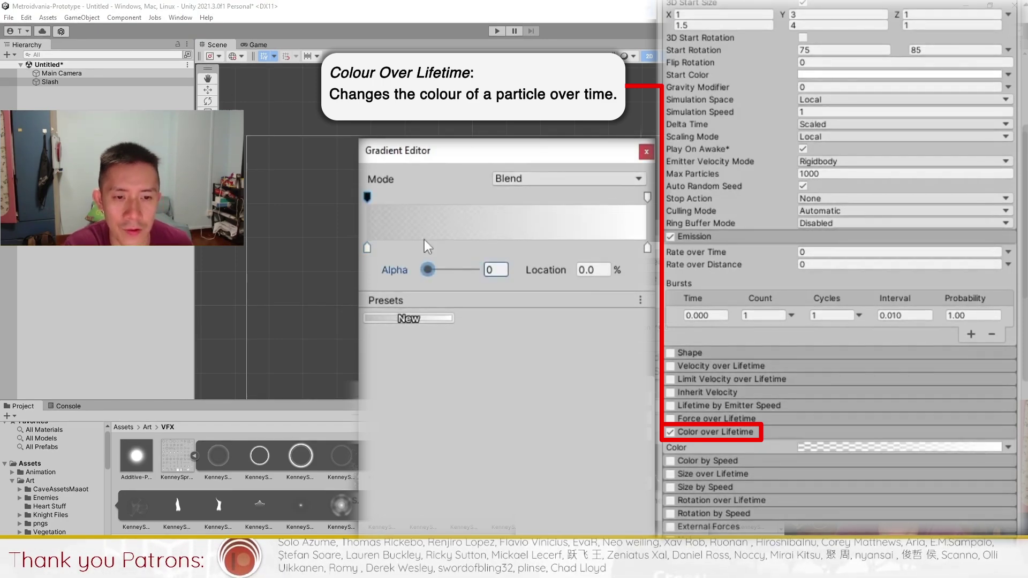
pyautogui.press('Escape')
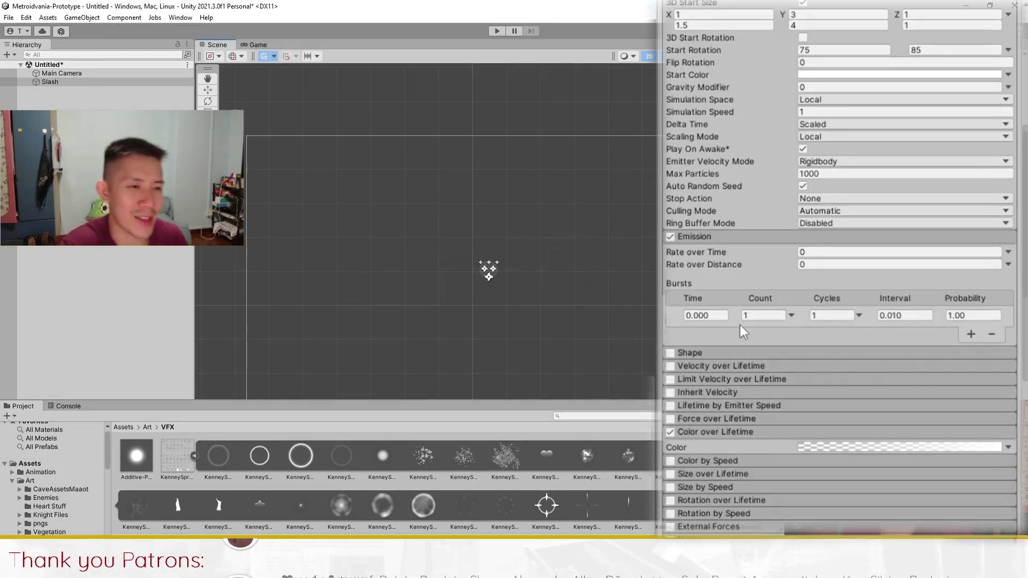
# - Set Slash's Stop Action to Destroy
pyautogui.scroll(3, 741, 326)
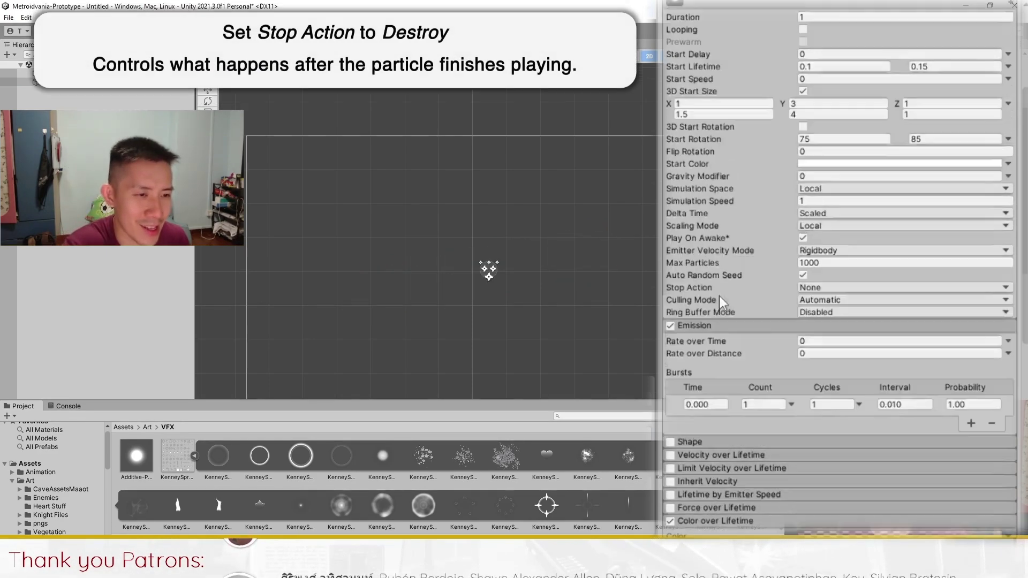
pyautogui.click(827, 287)
pyautogui.click(837, 344)
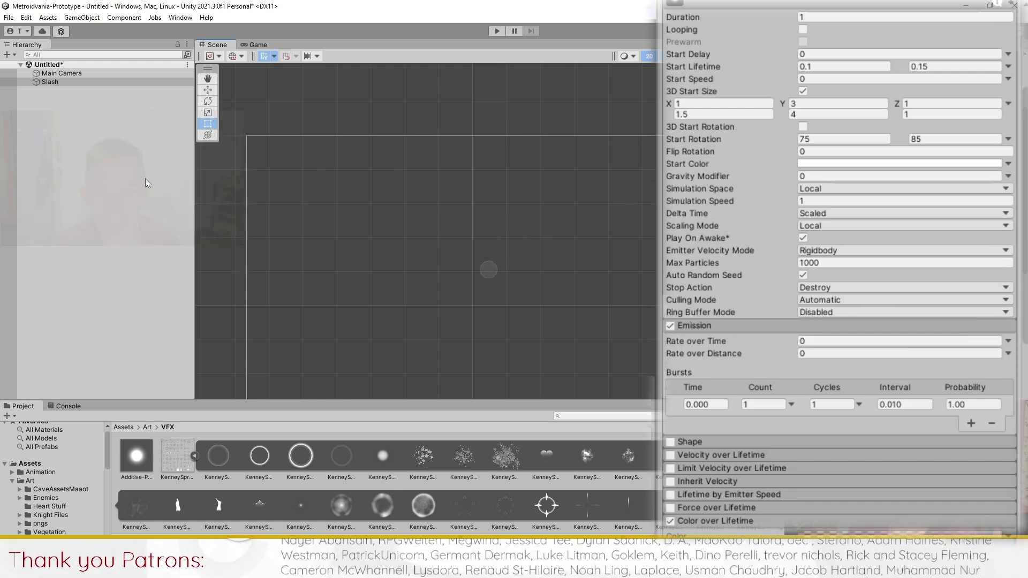
# - Create a child particle system named Splash under Slash, with Duration 1 and Looping disabled
pyautogui.rightClick(47, 82)
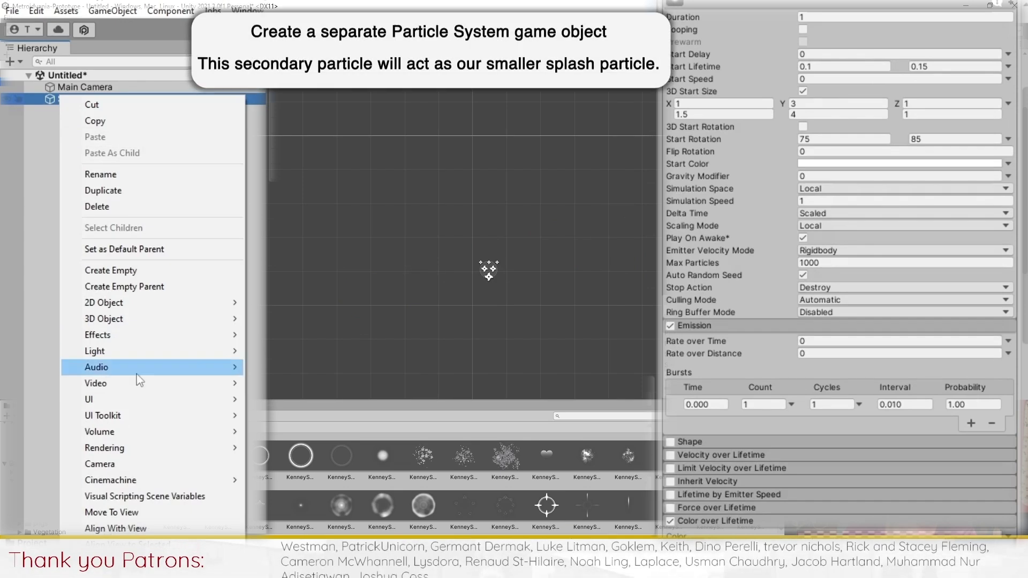
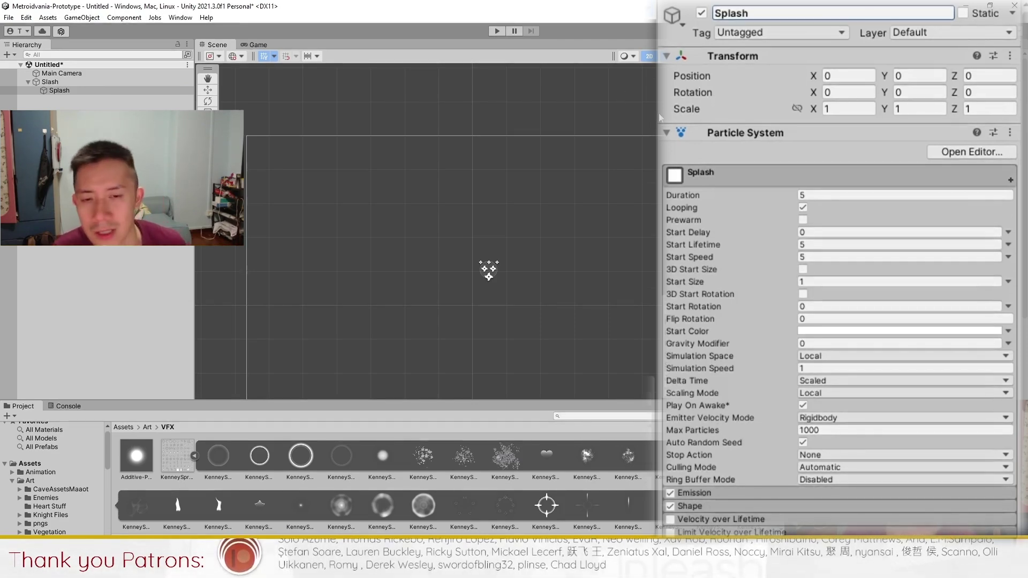
pyautogui.click(823, 194)
pyautogui.write('1')
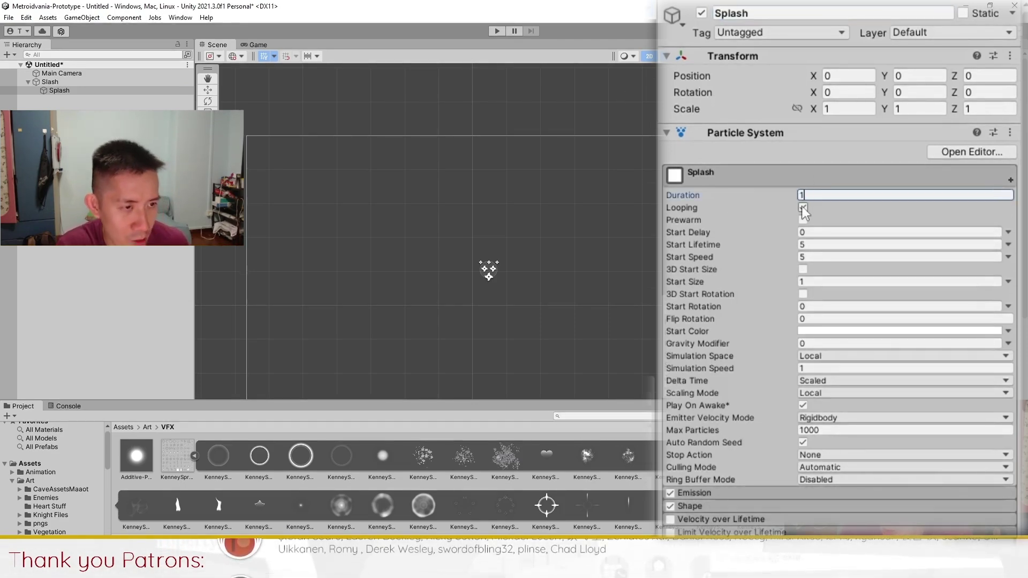
pyautogui.click(802, 207)
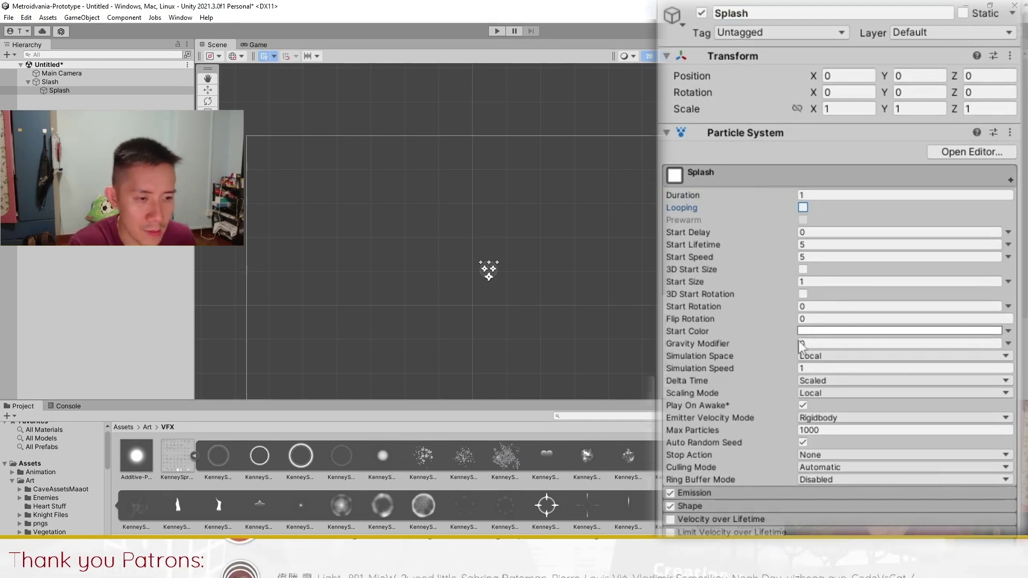
# - Assign the Additive-Particle material to Splash's renderer
pyautogui.scroll(-5, 794, 395)
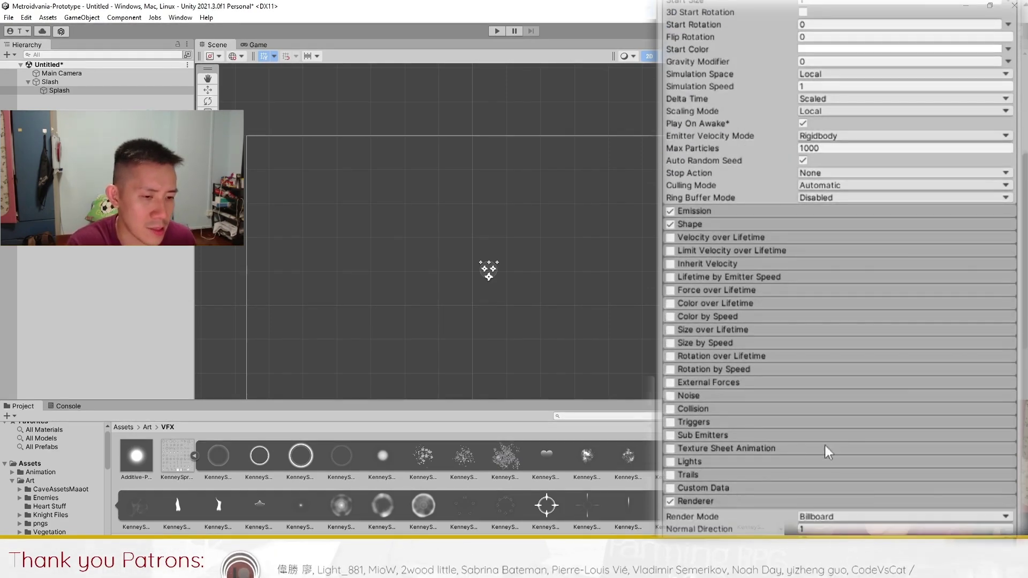
pyautogui.scroll(-5, 825, 445)
pyautogui.moveTo(137, 456); pyautogui.dragTo(835, 408)
# - Enable Texture Sheet Animation on Splash in Sprites mode and assign the KenneySpriteSheet_26 sprite
pyautogui.click(726, 316)
pyautogui.click(671, 314)
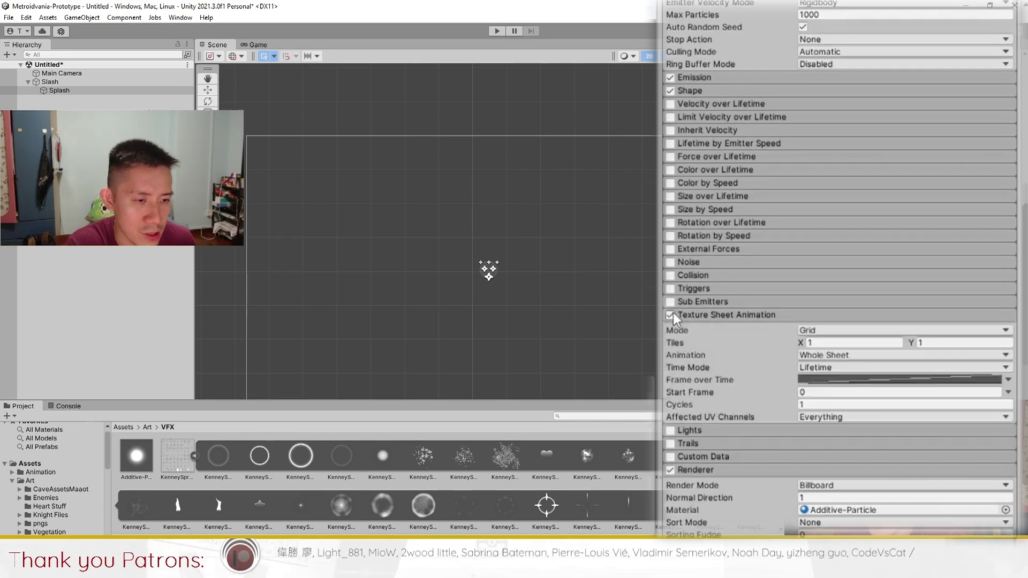
pyautogui.click(906, 330)
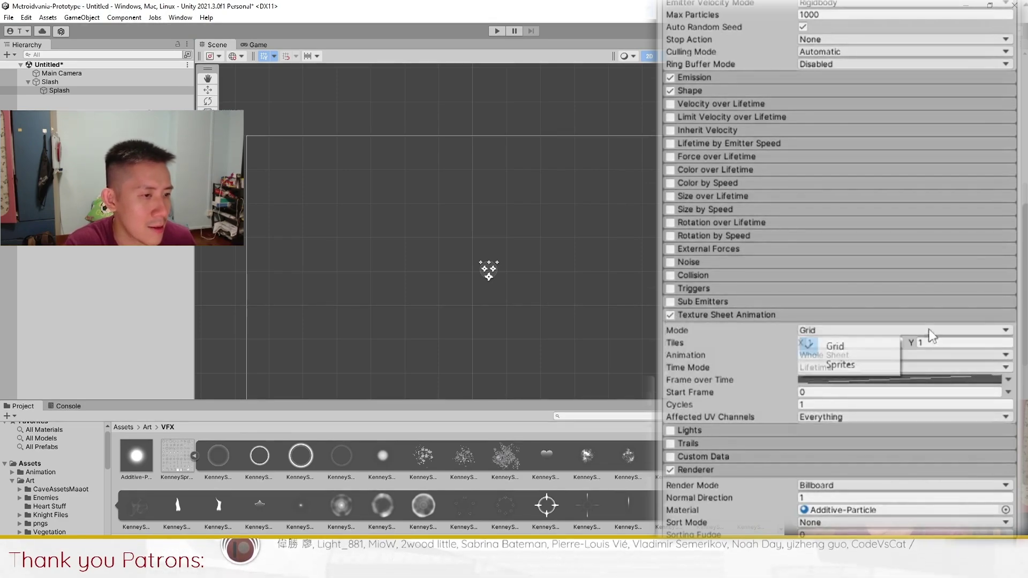
pyautogui.click(876, 365)
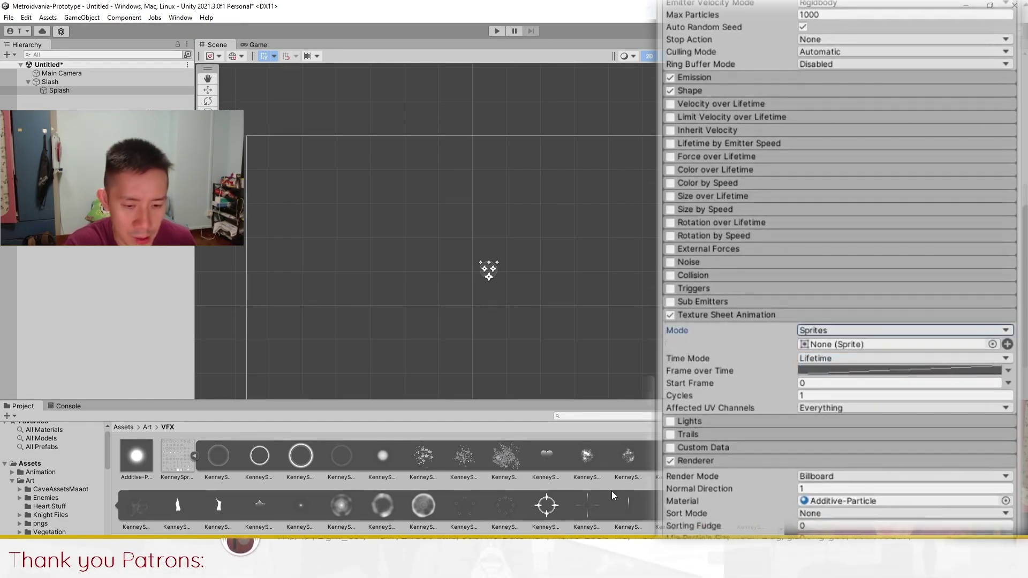
pyautogui.moveTo(616, 499); pyautogui.dragTo(818, 391)
pyautogui.moveTo(840, 346); pyautogui.dragTo(841, 345)
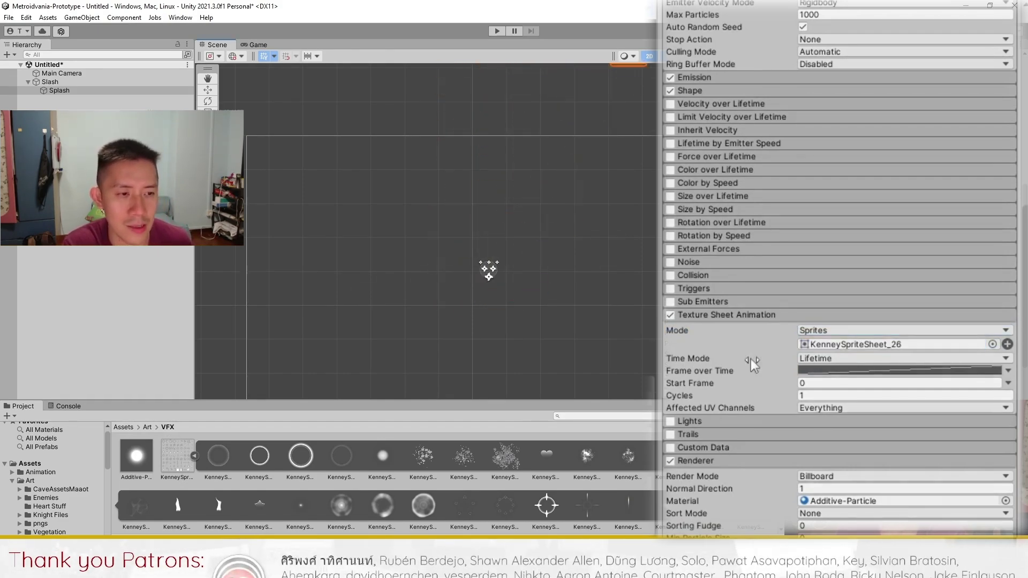
# - Set Splash's emission Rate over Time to 0 and add a burst with a count of 8
pyautogui.scroll(5, 751, 359)
pyautogui.click(712, 300)
pyautogui.click(815, 316)
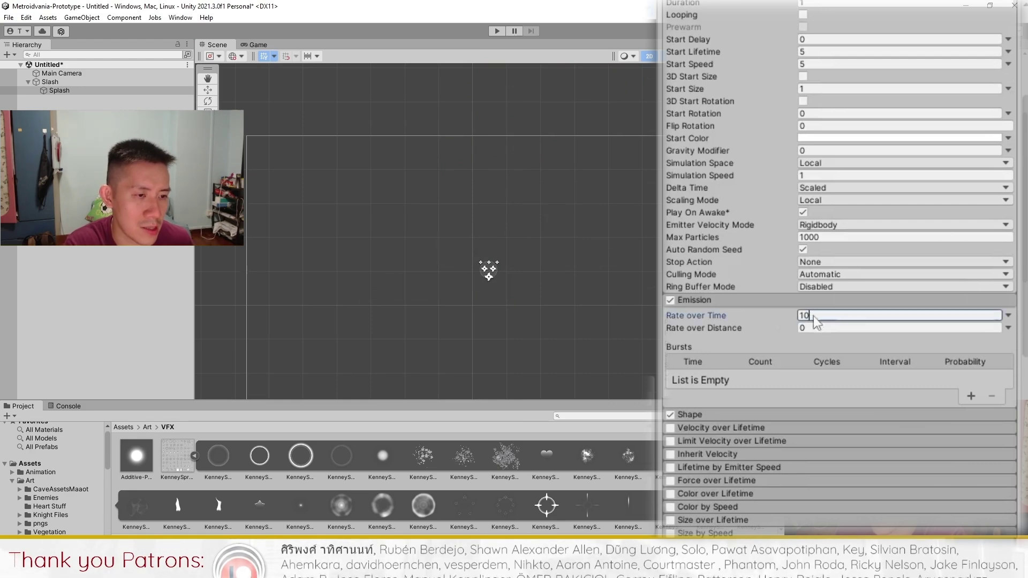
pyautogui.click(971, 397)
pyautogui.click(764, 379)
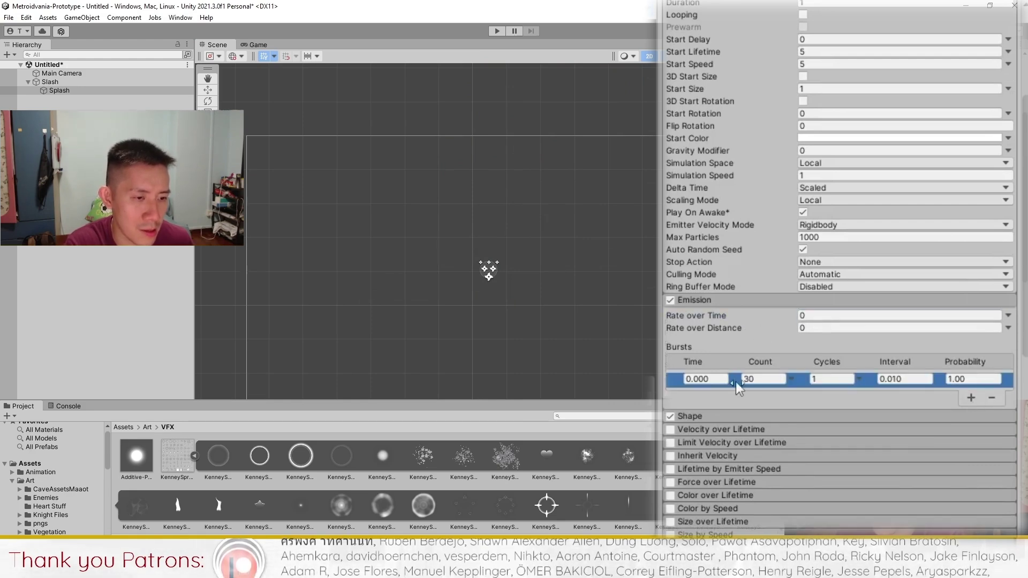
pyautogui.write('8')
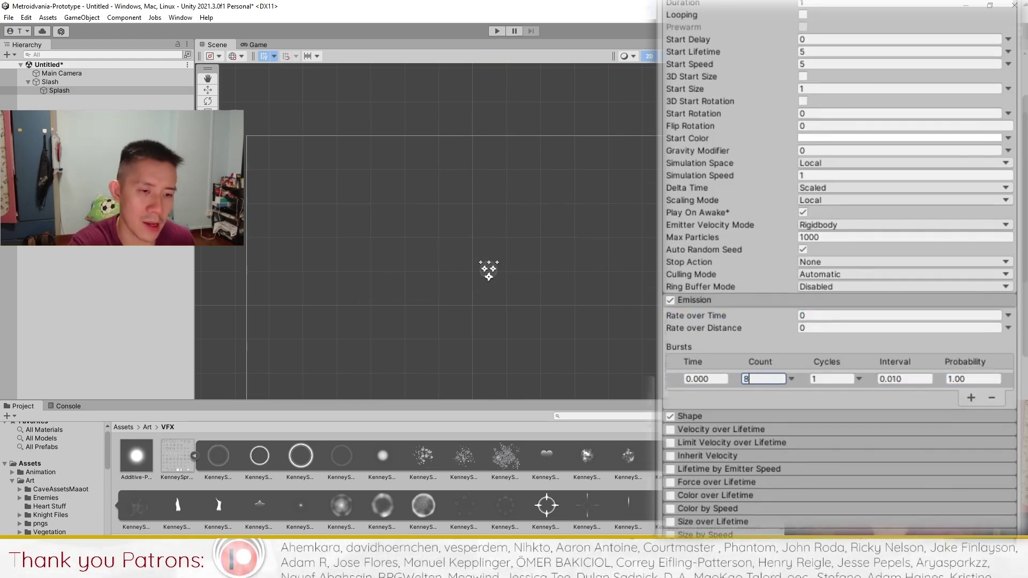
# - Set the Splash particles' Start Speed to 0
pyautogui.scroll(2, 802, 277)
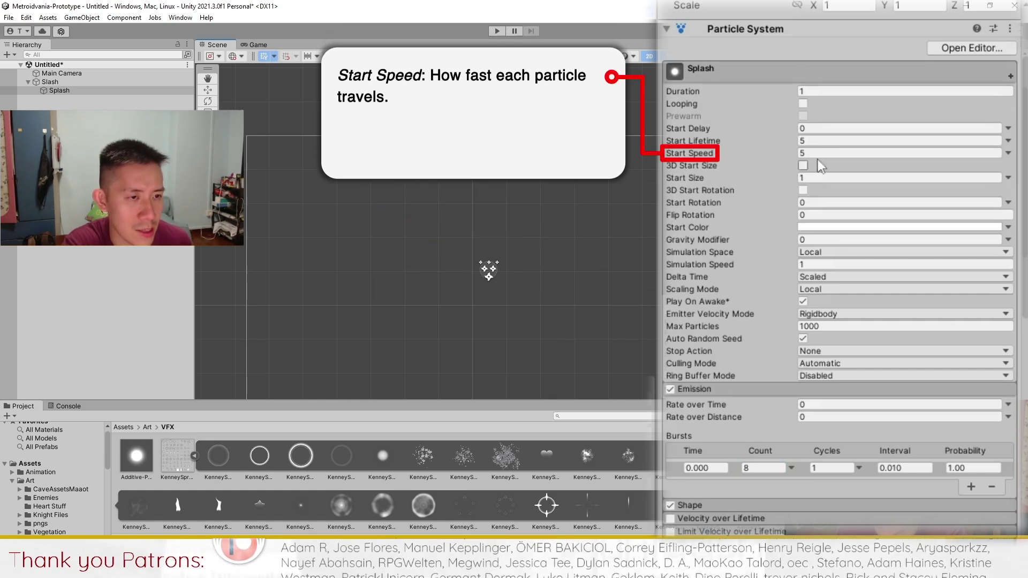
pyautogui.click(818, 153)
pyautogui.write('0')
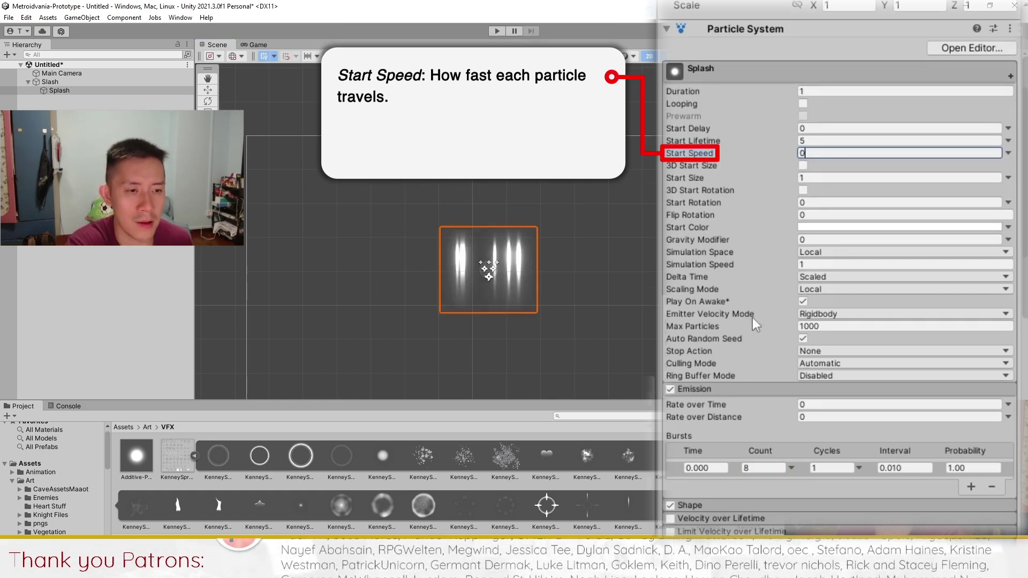
# - Make Splash's Start Lifetime vary between two constants, 0.1 and 0.15
pyautogui.click(1009, 140)
pyautogui.click(921, 193)
pyautogui.click(856, 142)
pyautogui.write('0.')
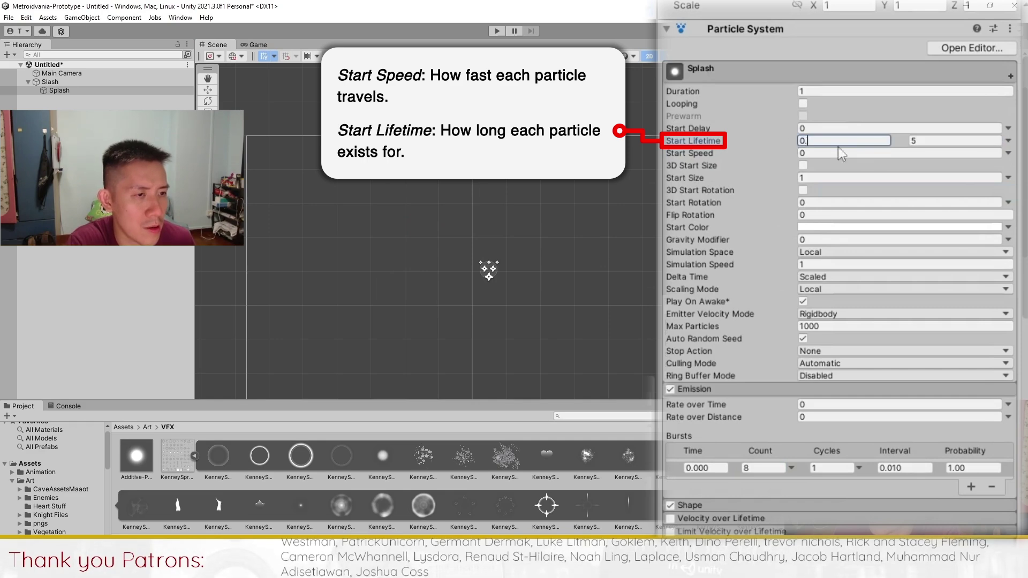
pyautogui.write('0.15')
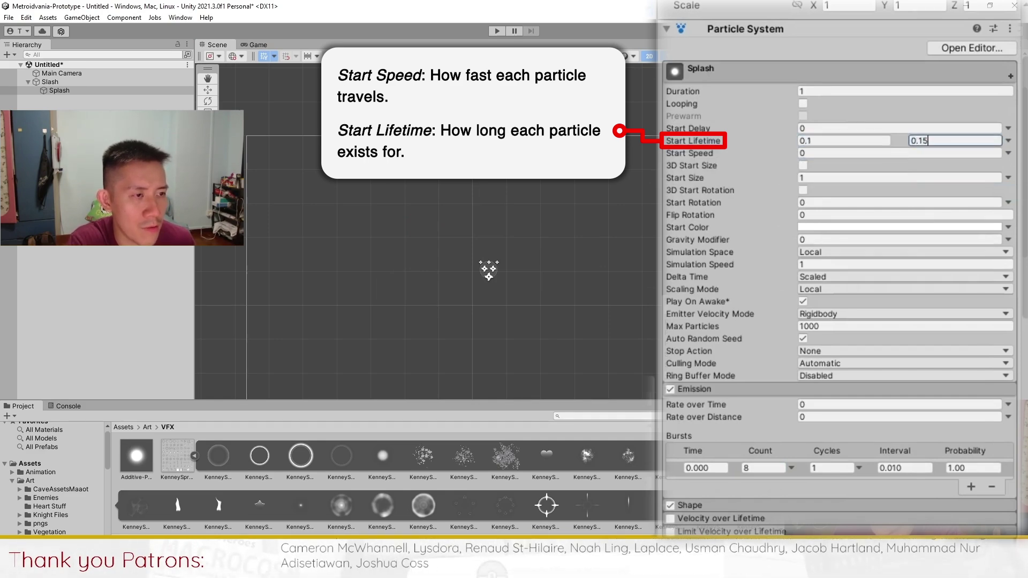
pyautogui.press('Return')
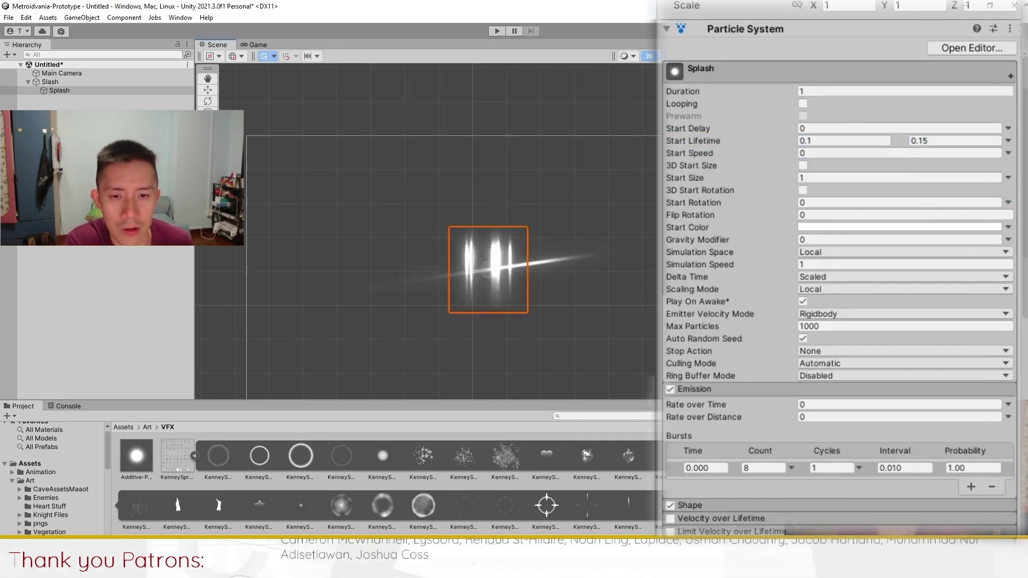
# - Change Splash's emitter shape to Sphere with a radius of 0.5
pyautogui.click(690, 505)
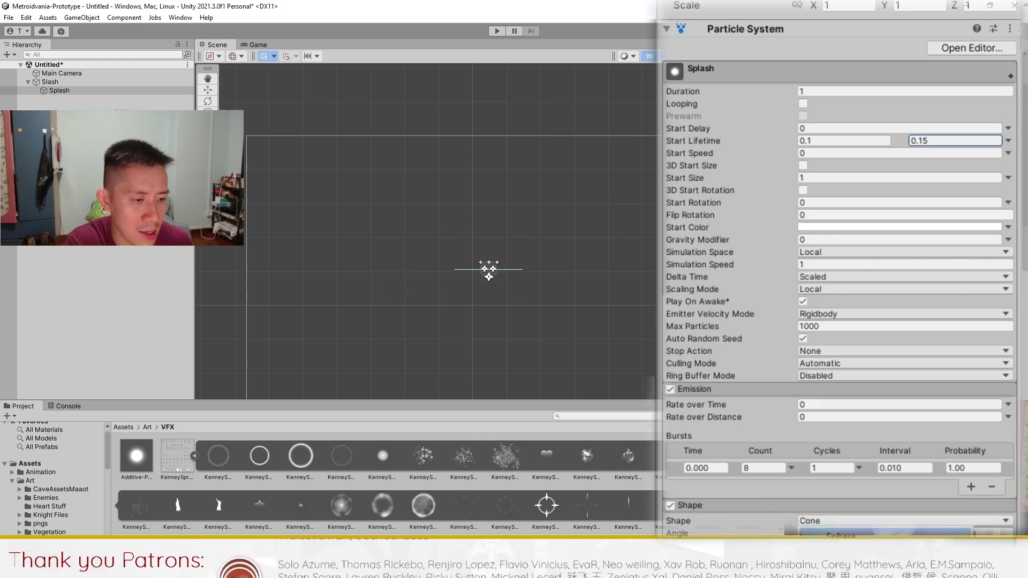
pyautogui.press('Up')
pyautogui.press('Up')
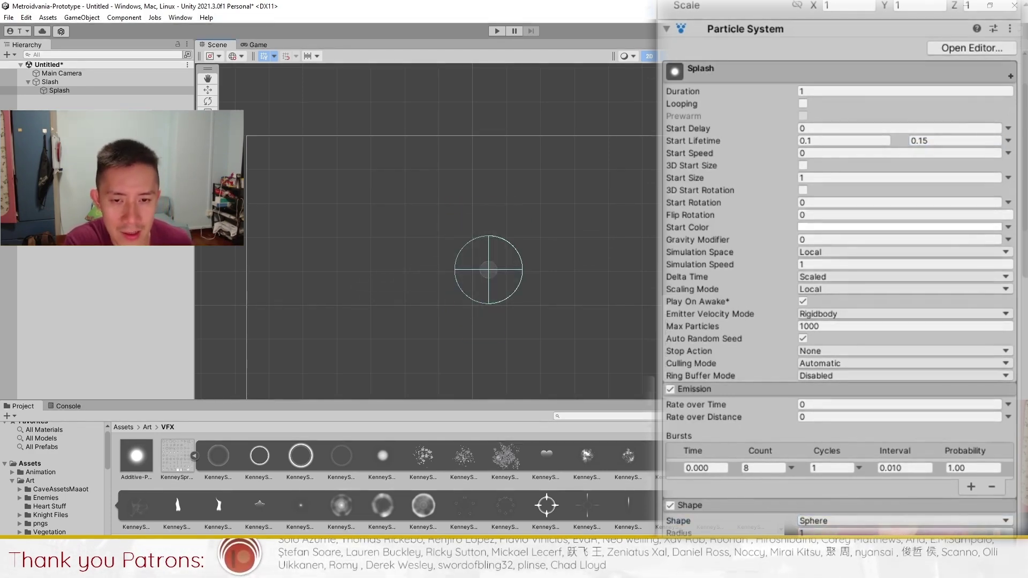
pyautogui.click(905, 532)
pyautogui.write('0.5')
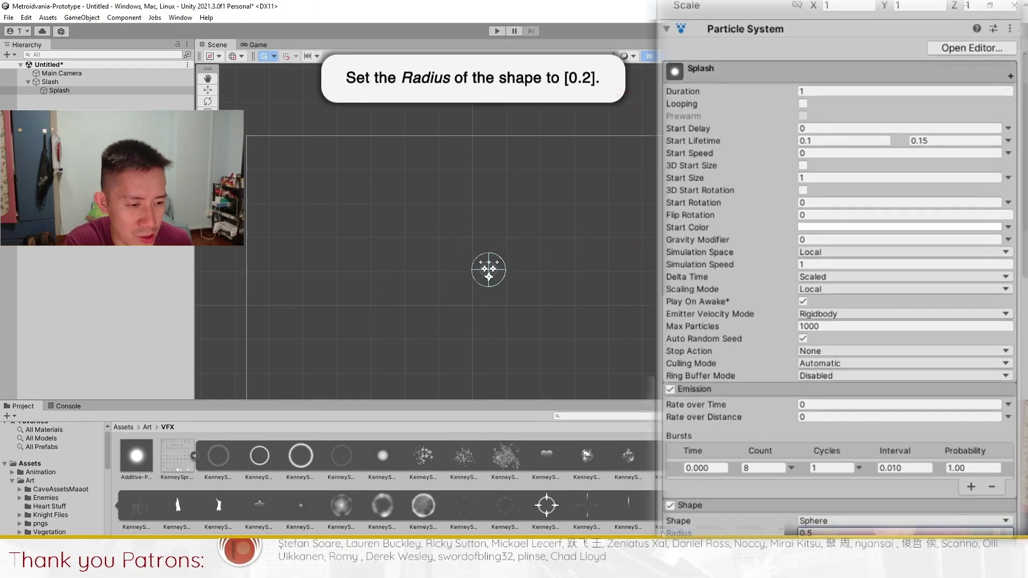
# - Set Splash's shape radius to 0.2 and make its Start Rotation random between two constants, 0 and 180
pyautogui.moveTo(679, 532); pyautogui.dragTo(673, 533)
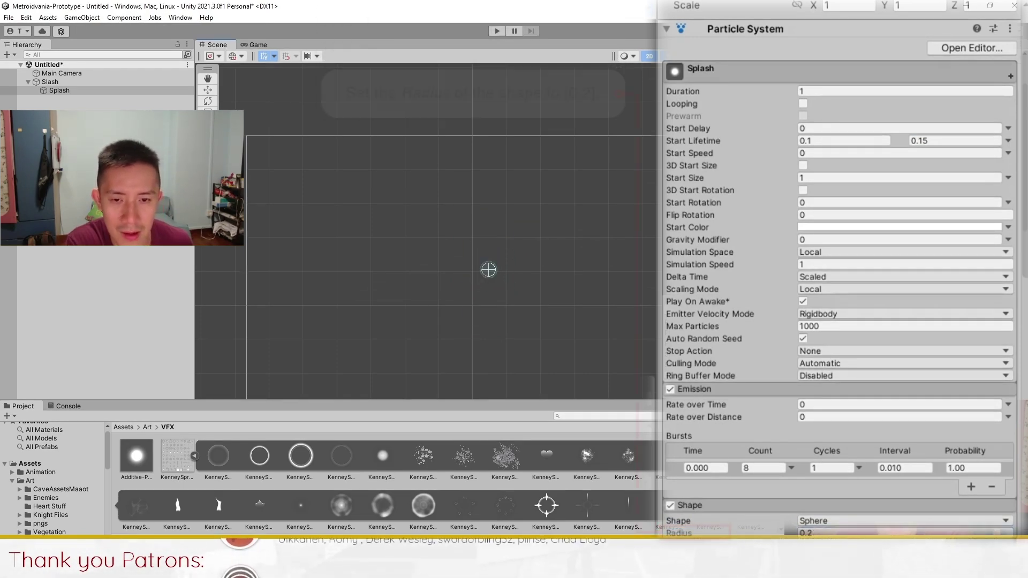
pyautogui.click(1008, 202)
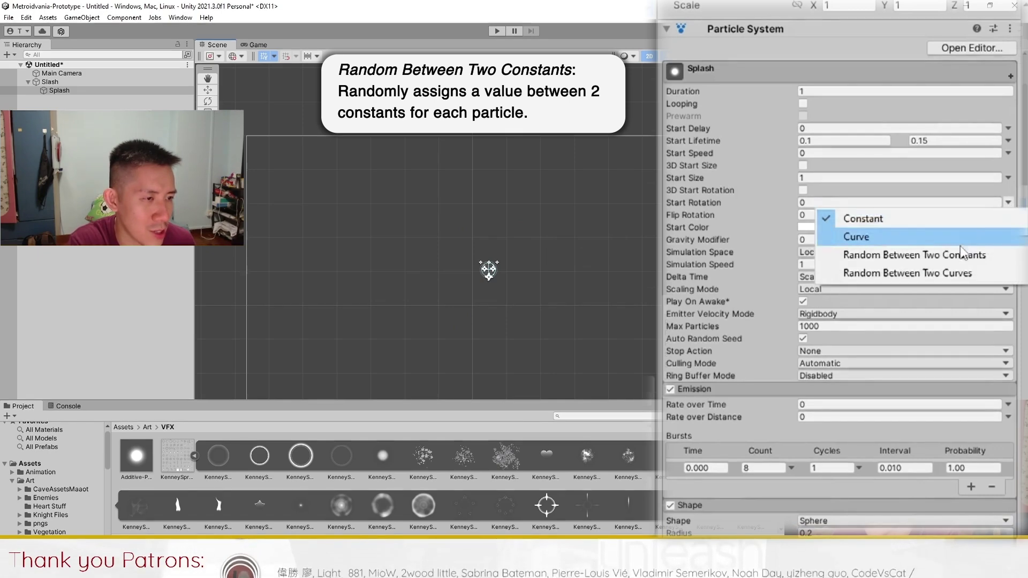
pyautogui.click(953, 255)
pyautogui.click(936, 202)
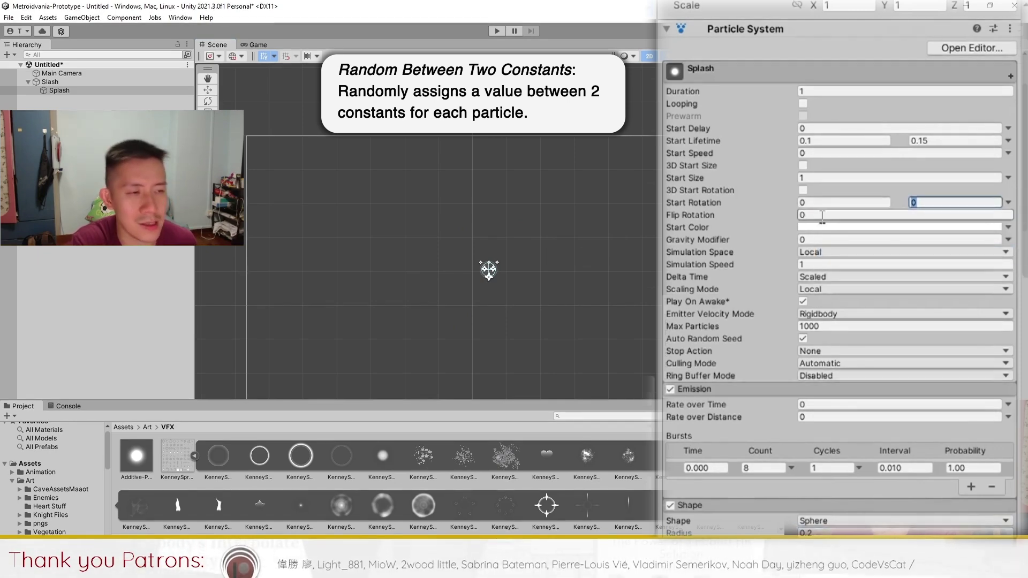
pyautogui.click(726, 204)
pyautogui.write('-45')
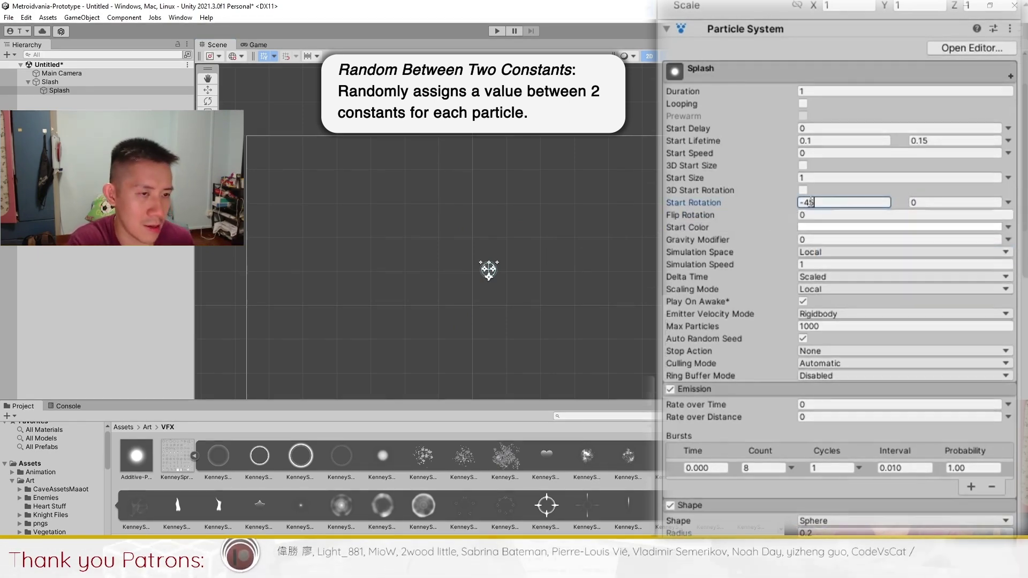
pyautogui.press('BackSpace')
pyautogui.press('BackSpace')
pyautogui.press('BackSpace')
pyautogui.write('0')
pyautogui.press('Tab')
pyautogui.write('18')
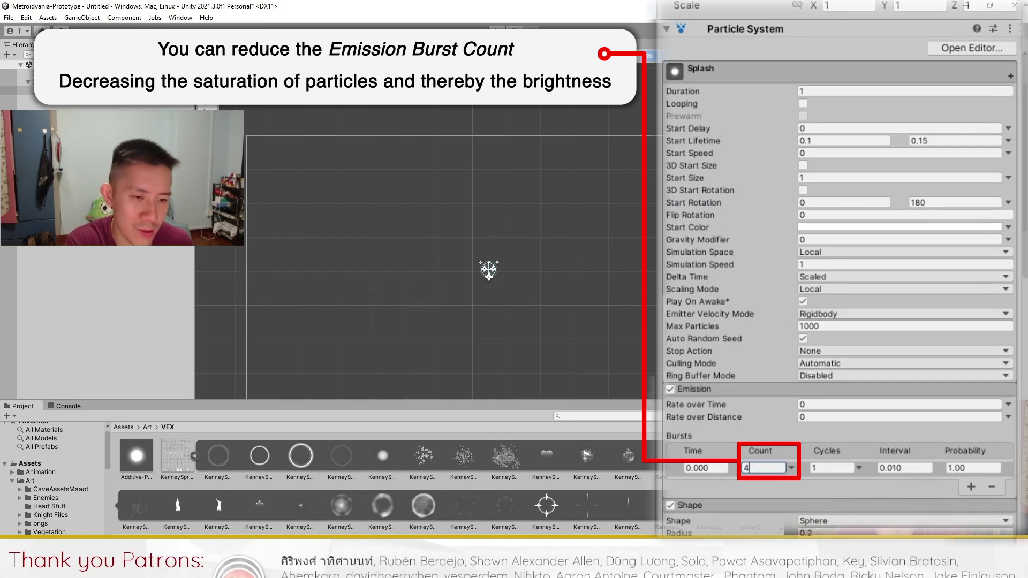
# - Set Splash's burst count to 4 and, after trying Loop and Burst Spread, set the shape's arc mode to Ping-Pong
pyautogui.press('Return')
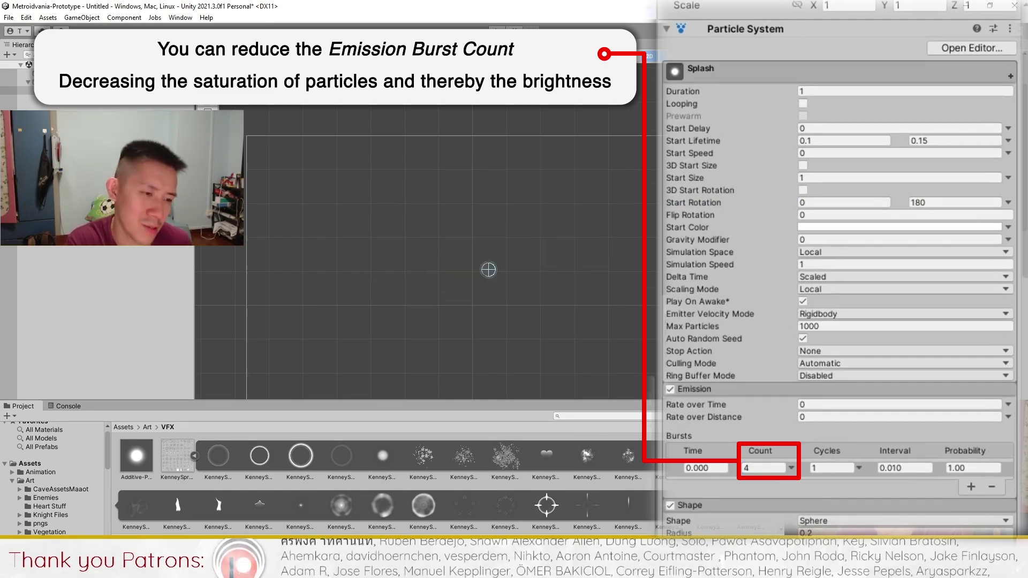
pyautogui.scroll(-2, 829, 455)
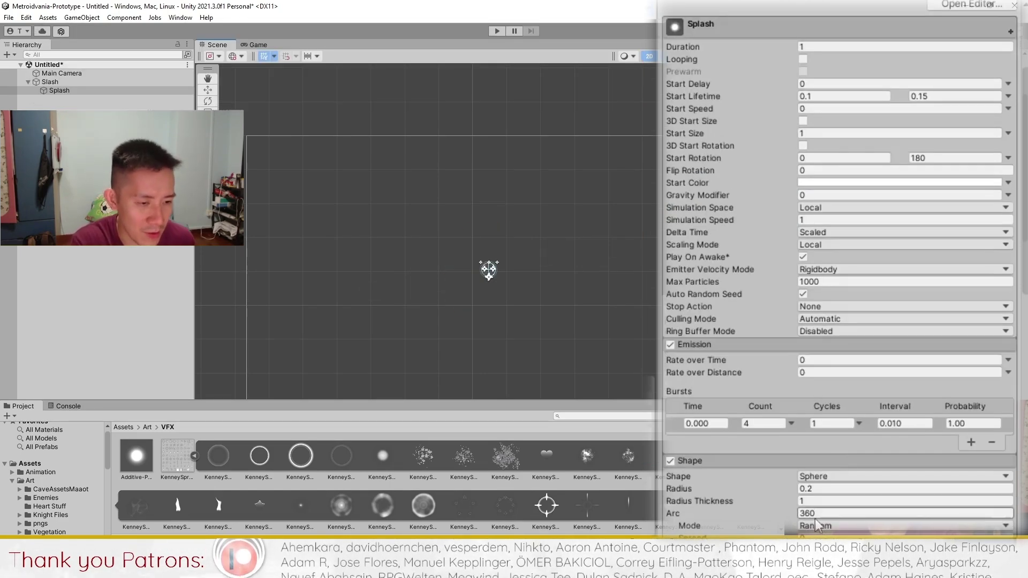
pyautogui.click(836, 525)
pyautogui.click(835, 333)
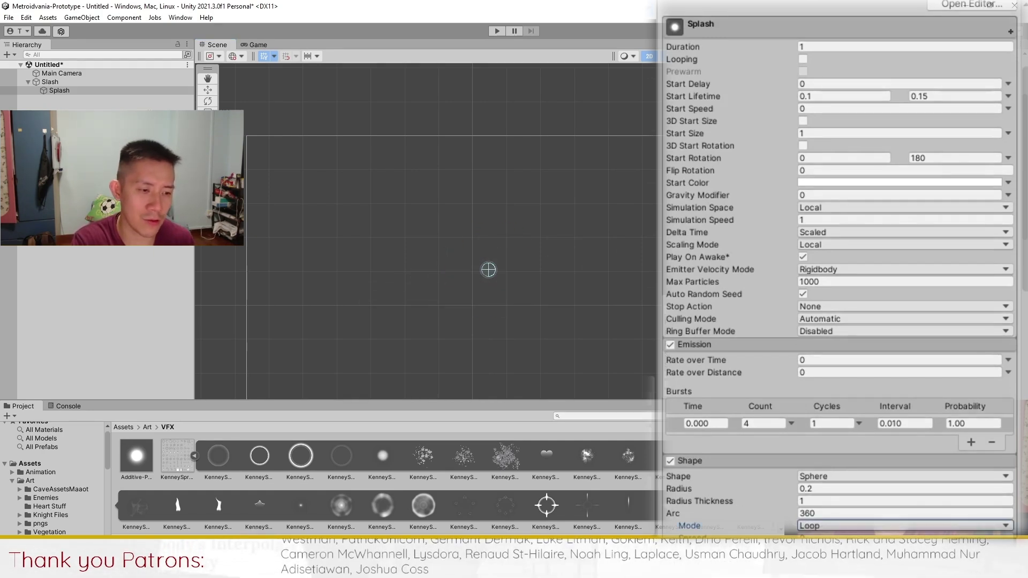
pyautogui.press('Down')
pyautogui.press('Down')
pyautogui.press('Down')
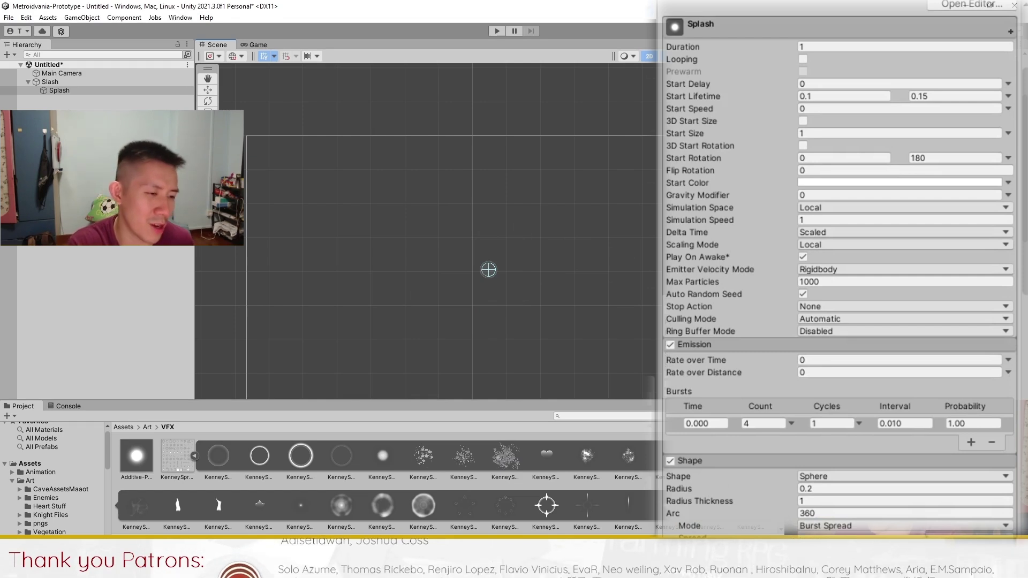
# - Reduce Splash's shape radius to 0.17 and set its burst count to 6
pyautogui.moveTo(694, 489); pyautogui.dragTo(689, 491)
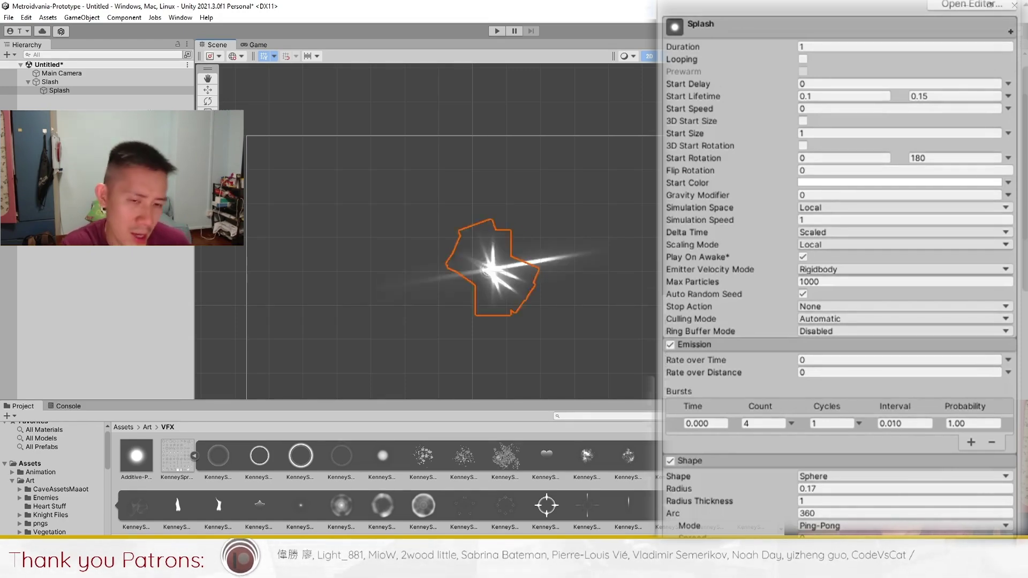
pyautogui.scroll(-5, 838, 413)
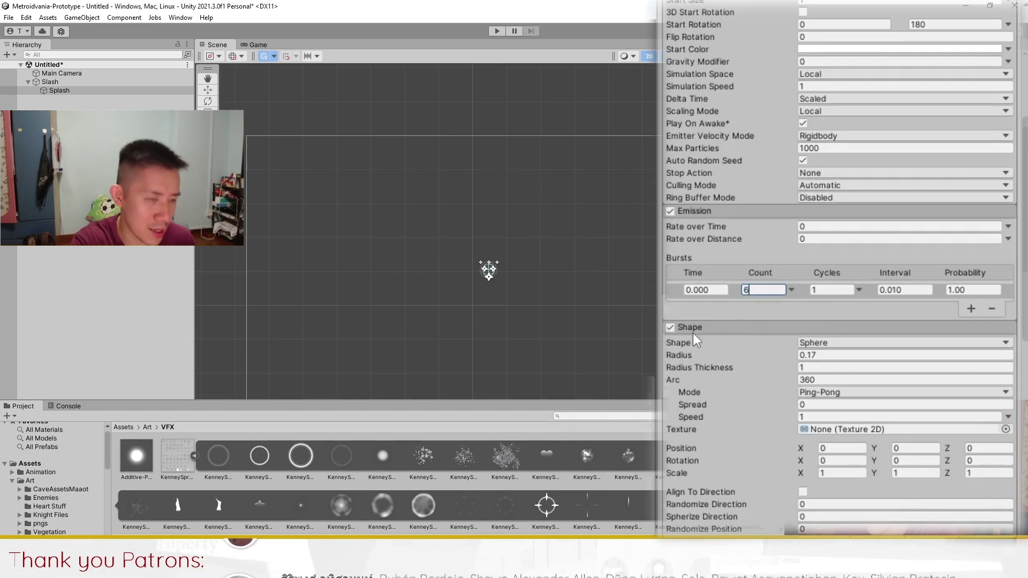
pyautogui.press('Return')
# - Enable Color over Lifetime on Splash and set the alpha at the end of its gradient to 0
pyautogui.scroll(-8, 866, 409)
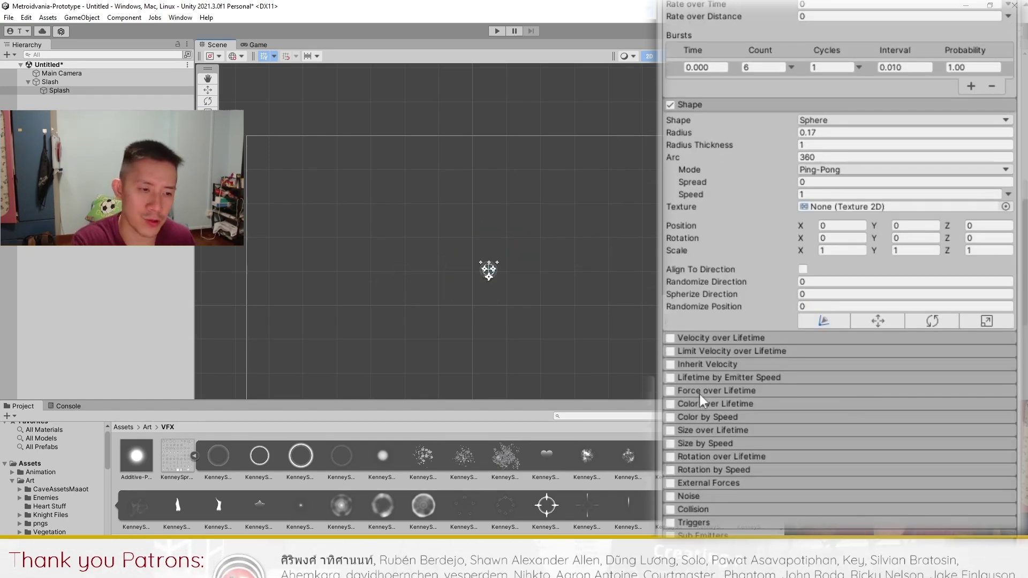
pyautogui.click(670, 403)
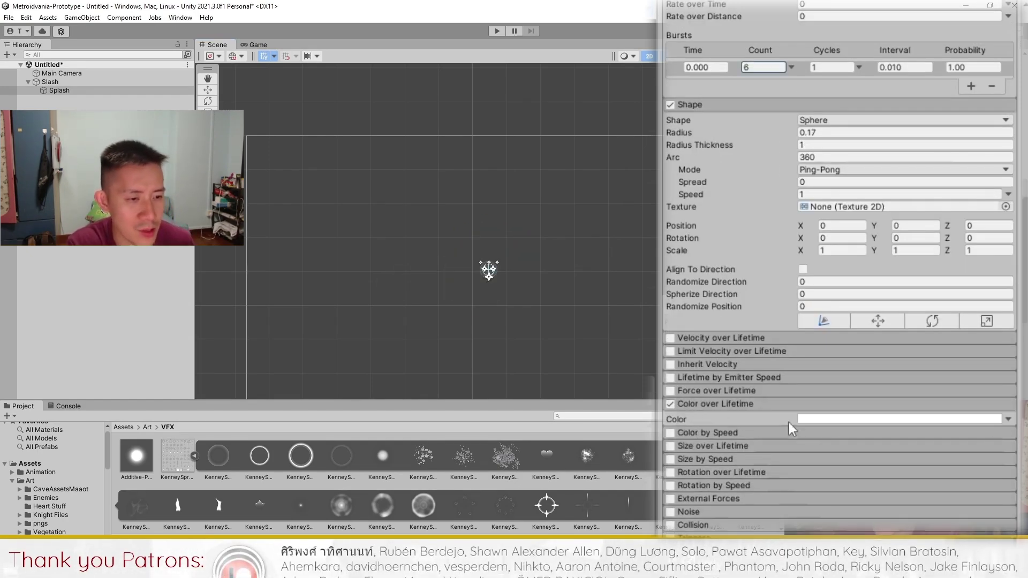
pyautogui.click(818, 420)
pyautogui.click(649, 289)
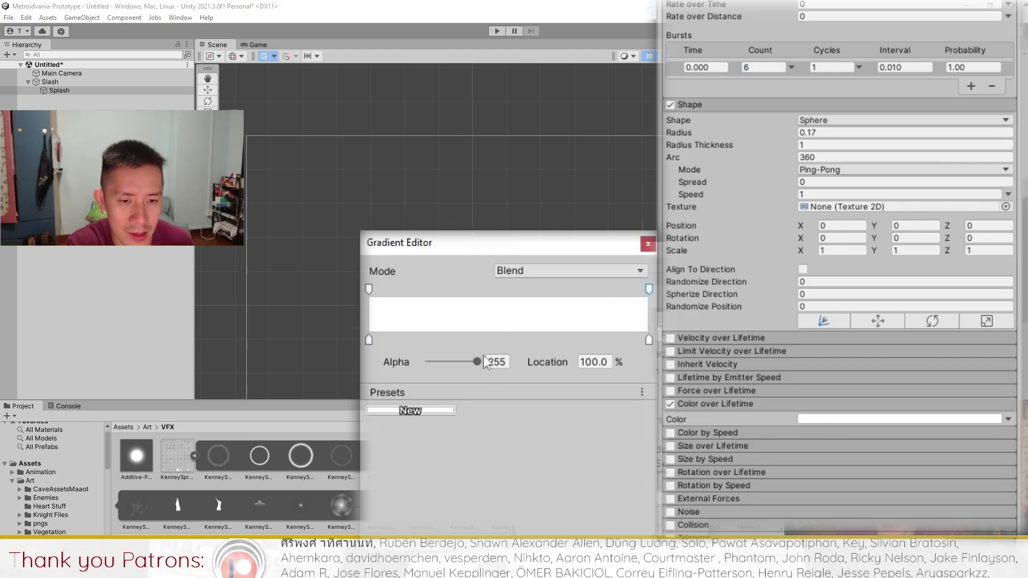
pyautogui.moveTo(478, 361); pyautogui.dragTo(430, 361)
pyautogui.click(658, 270)
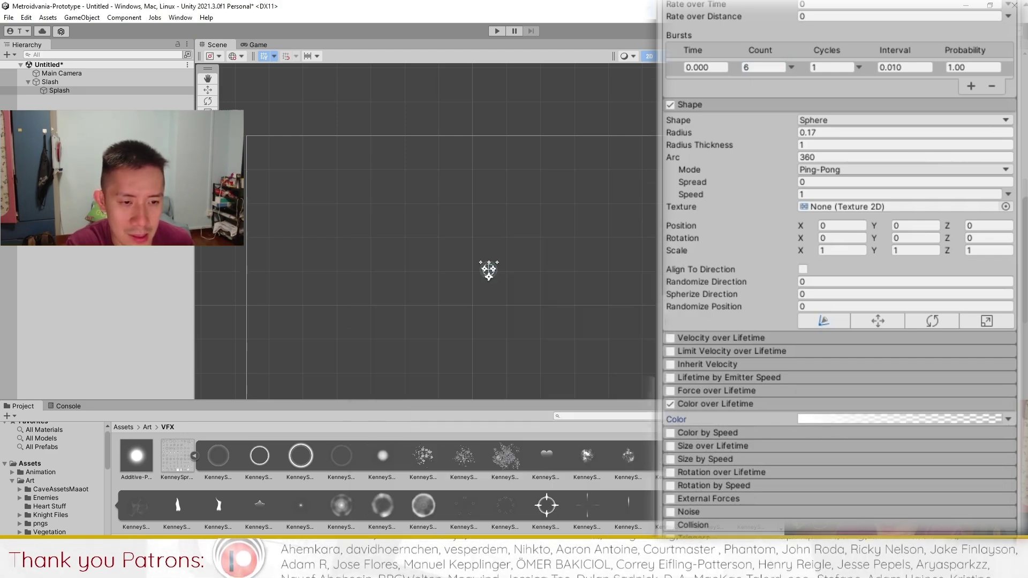
# - Reverse Splash's Color over Lifetime gradient so the alpha starts at 0 and ends fully opaque
pyautogui.click(818, 420)
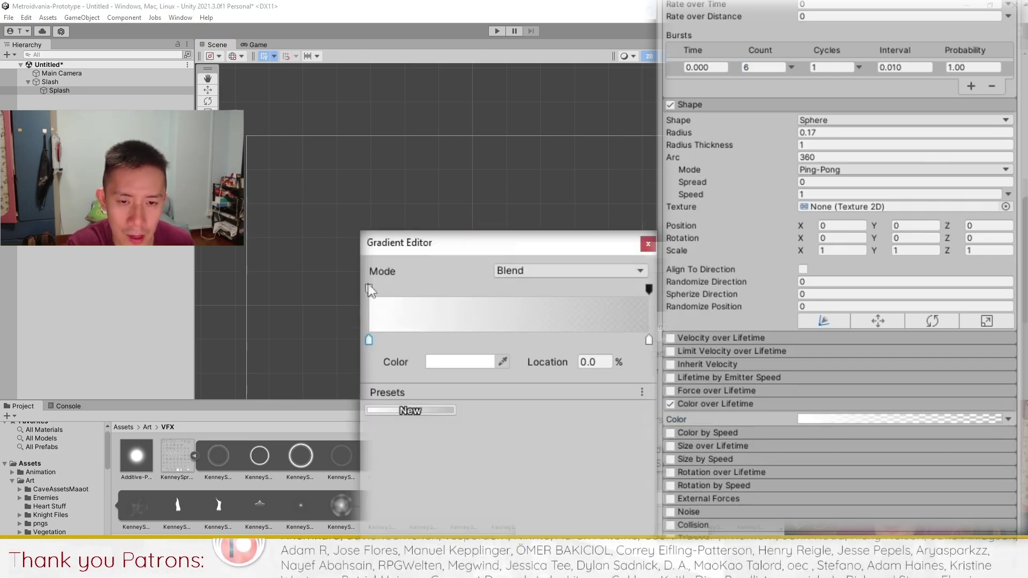
pyautogui.click(369, 288)
pyautogui.moveTo(476, 362); pyautogui.dragTo(429, 363)
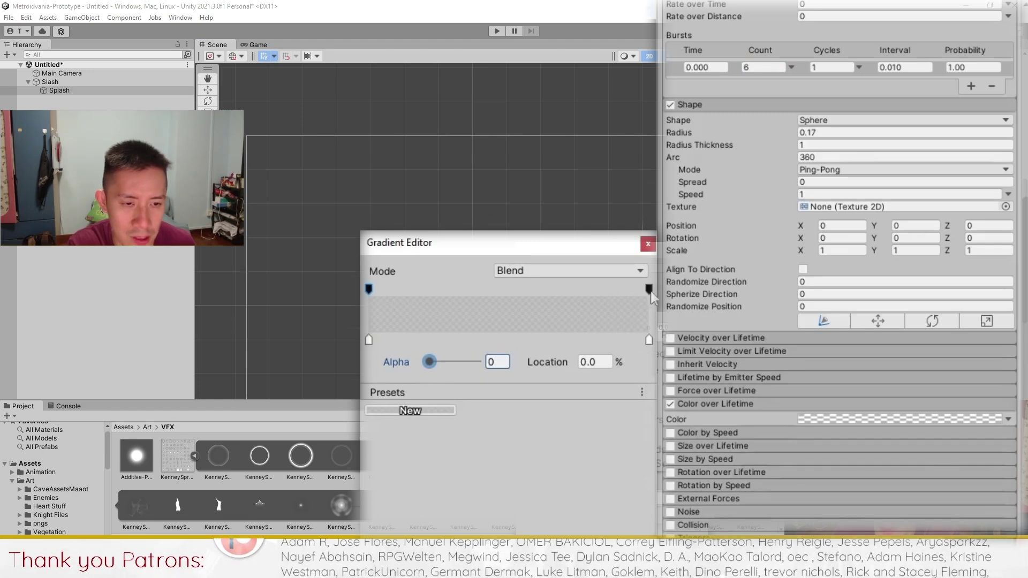
pyautogui.click(482, 359)
pyautogui.click(648, 245)
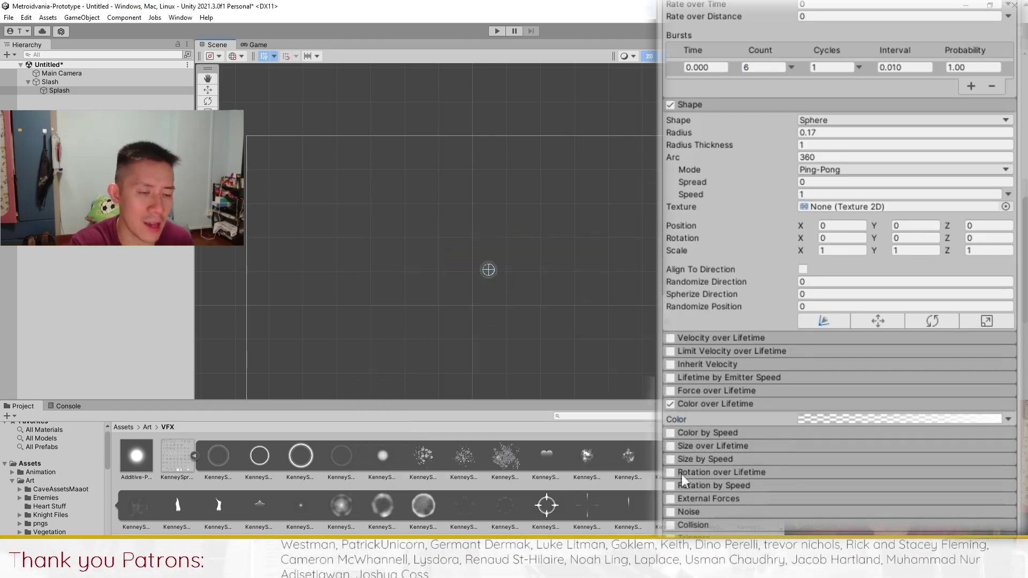
# - Enable Size over Lifetime on Splash and show its settings
pyautogui.click(670, 446)
pyautogui.click(721, 444)
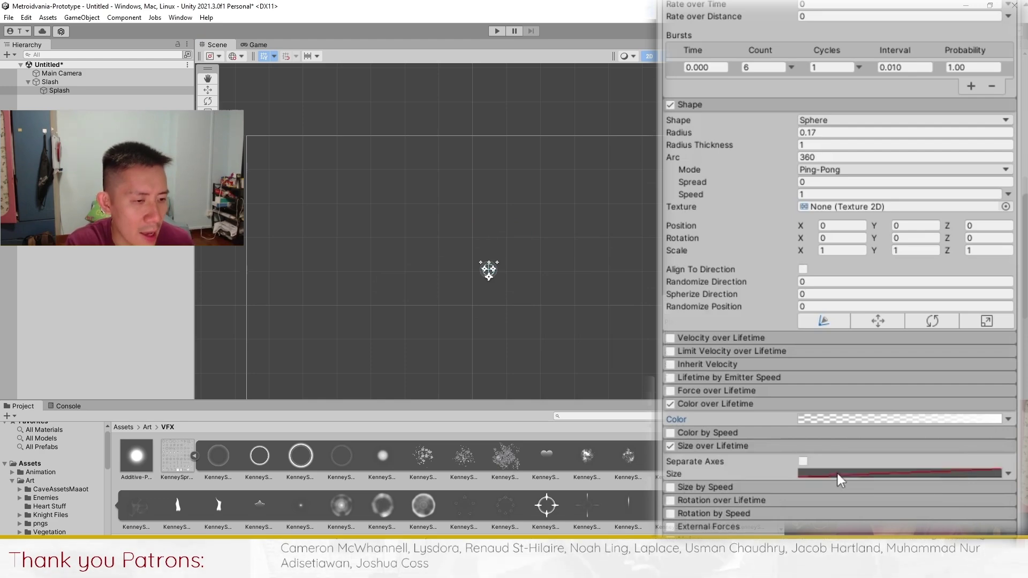
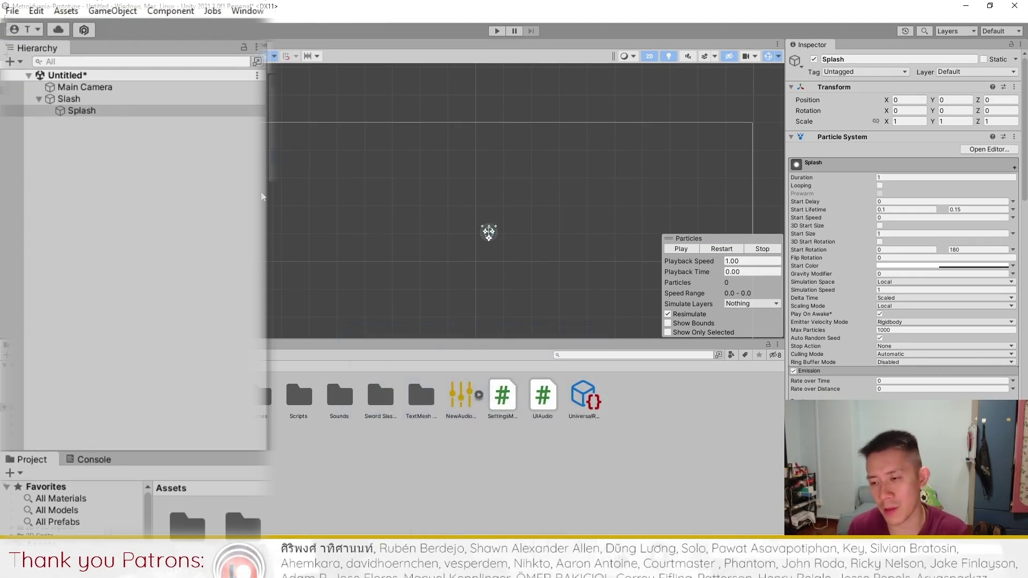
# - Replay the combined Slash and Splash particle effect in the scene to check how it looks
pyautogui.moveTo(80, 111)
pyautogui.mouseDown()
pyautogui.moveTo(80, 93)
pyautogui.moveTo(79, 111)
pyautogui.mouseUp()
pyautogui.click(717, 248)
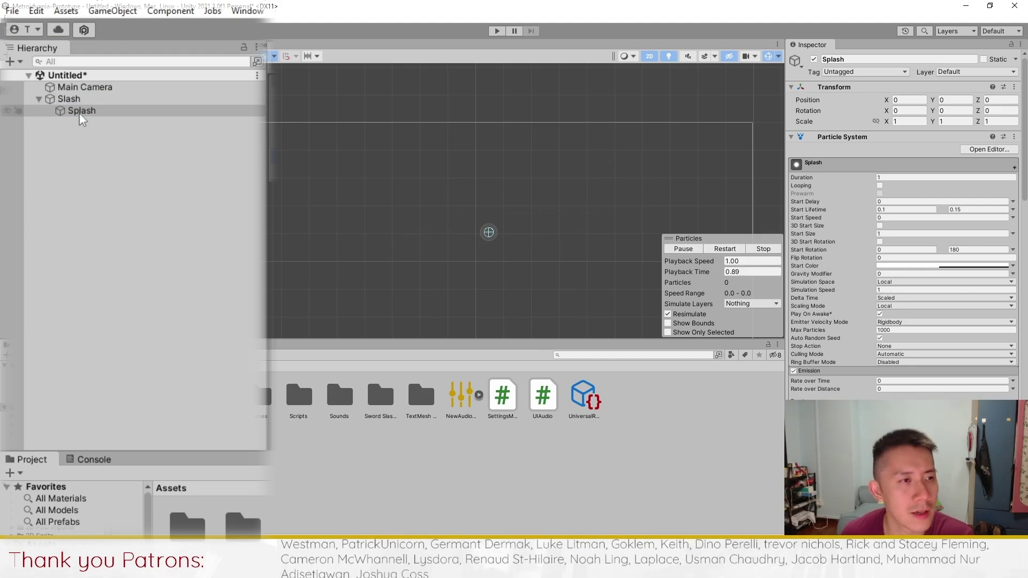
pyautogui.moveTo(79, 112); pyautogui.dragTo(79, 93)
pyautogui.click(726, 249)
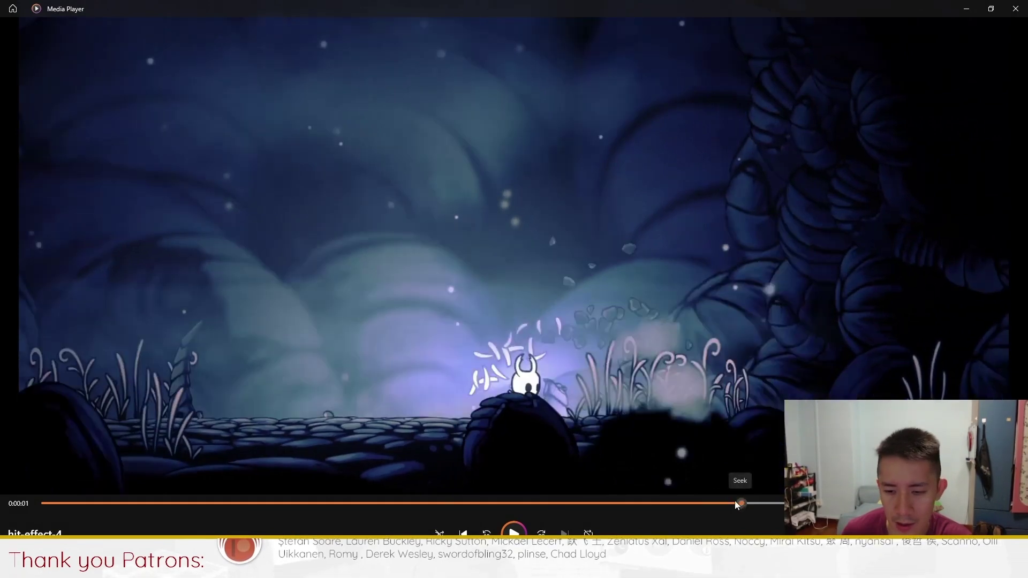
# - Examine the environment slash in the hit-effect-4 reference video in Media Player, and close the video
pyautogui.moveTo(740, 503); pyautogui.dragTo(798, 501)
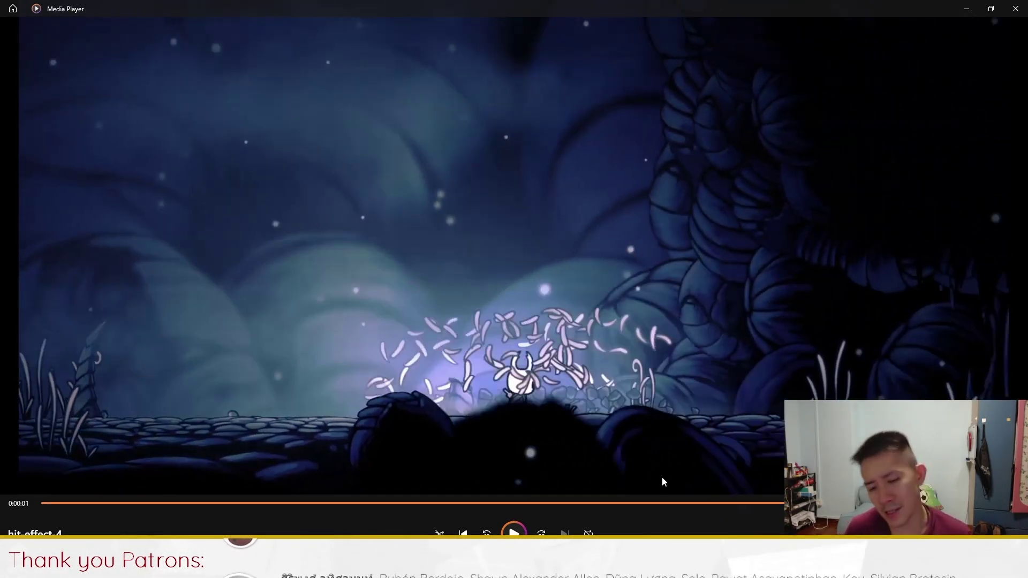
pyautogui.click(1015, 9)
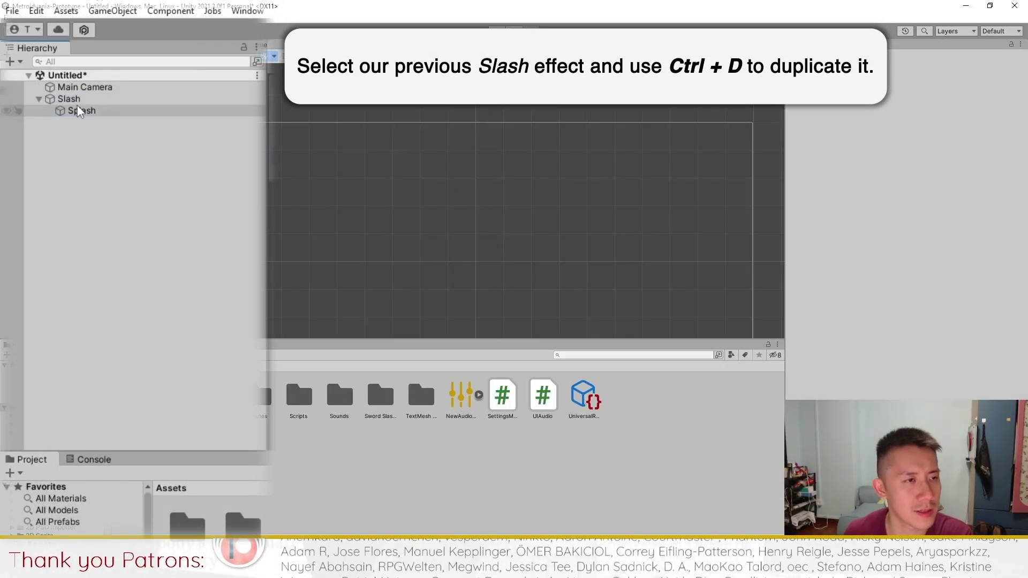
# - Duplicate the Slash particle system and rename the copy Slash Environment
pyautogui.click(52, 82)
pyautogui.hotkey('ctrl', 'd')
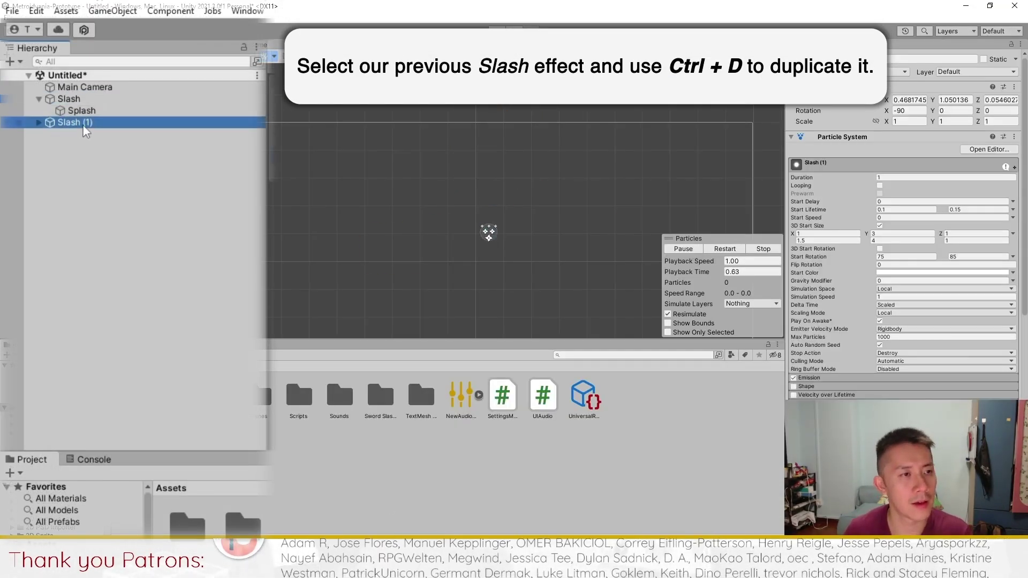
pyautogui.click(85, 122)
pyautogui.write('Environment')
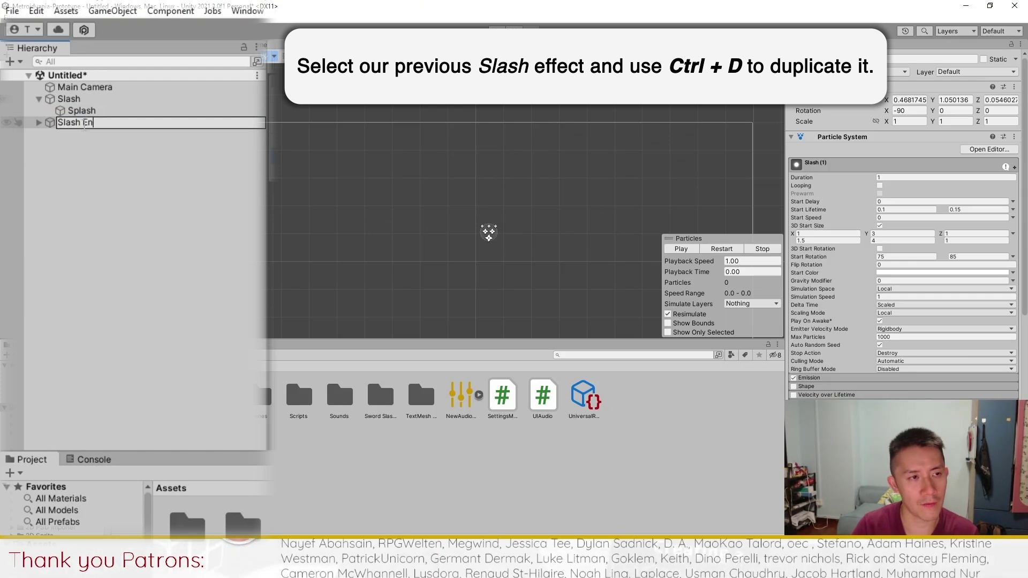
pyautogui.press('Return')
# - Replay the Slash Environment effect and delete its Splash child object
pyautogui.click(722, 249)
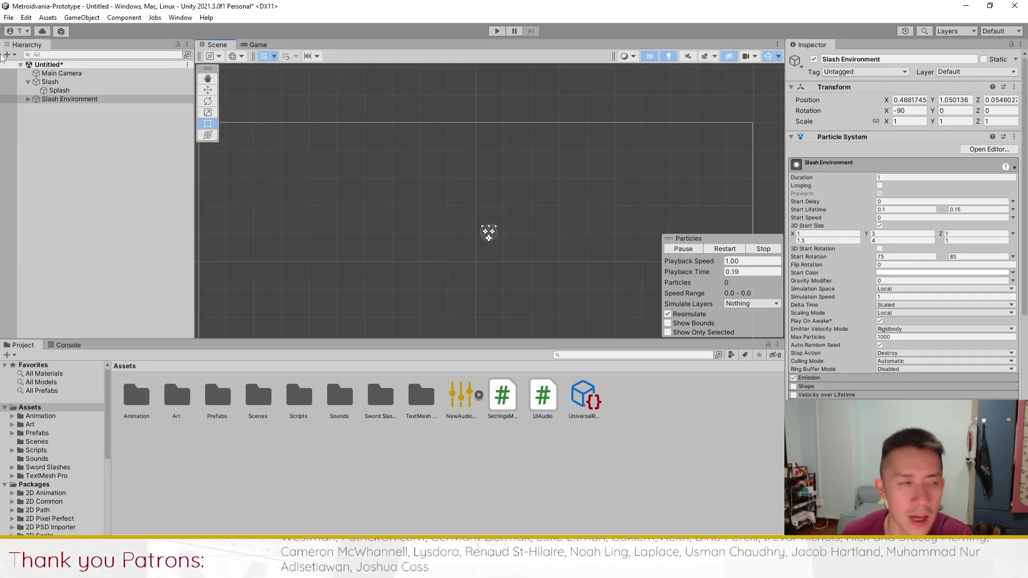
pyautogui.click(60, 108)
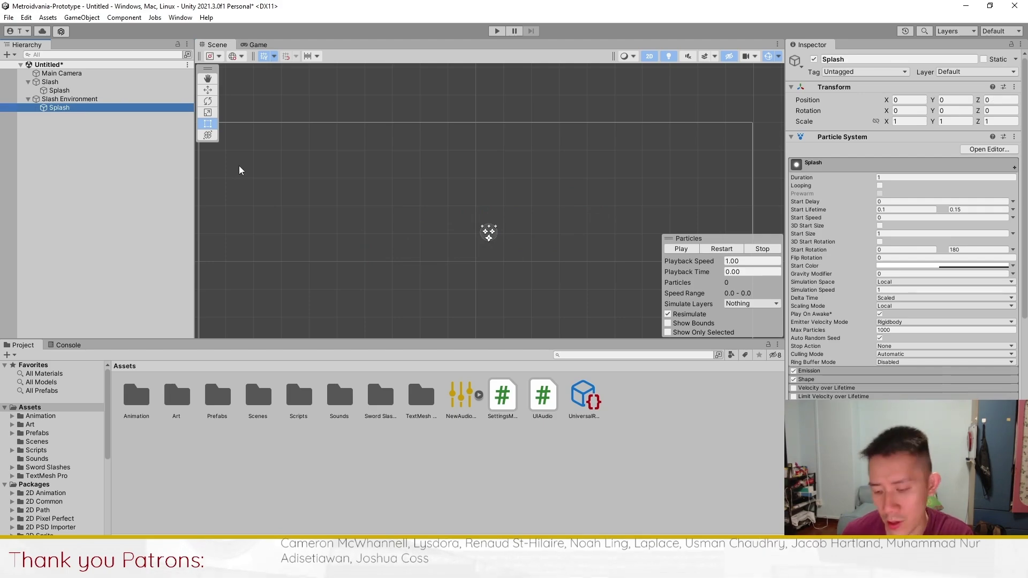
pyautogui.press('Delete')
# - Change Slash Environment's Start Rotation to a constant value of 90
pyautogui.click(70, 100)
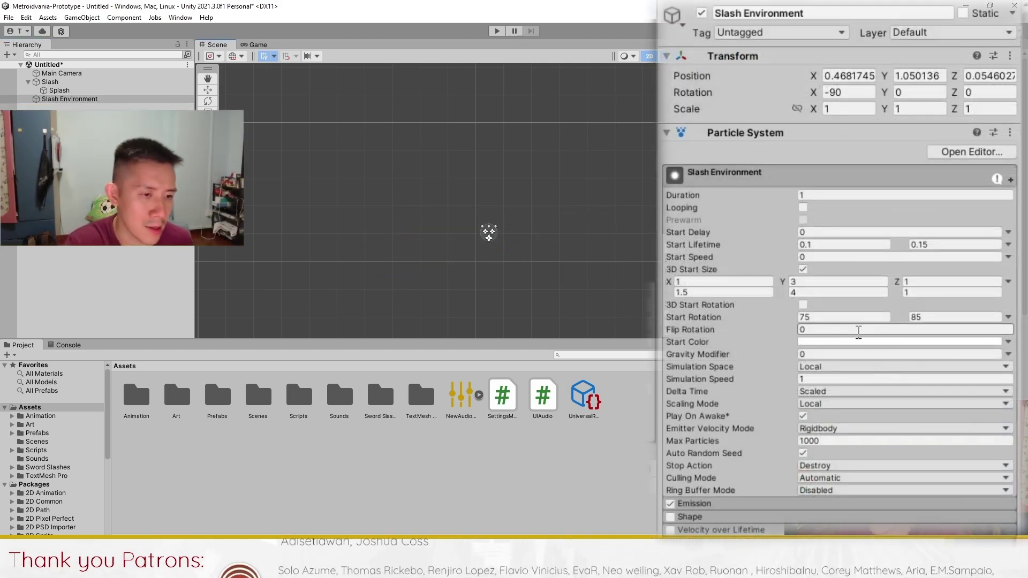
pyautogui.click(1008, 317)
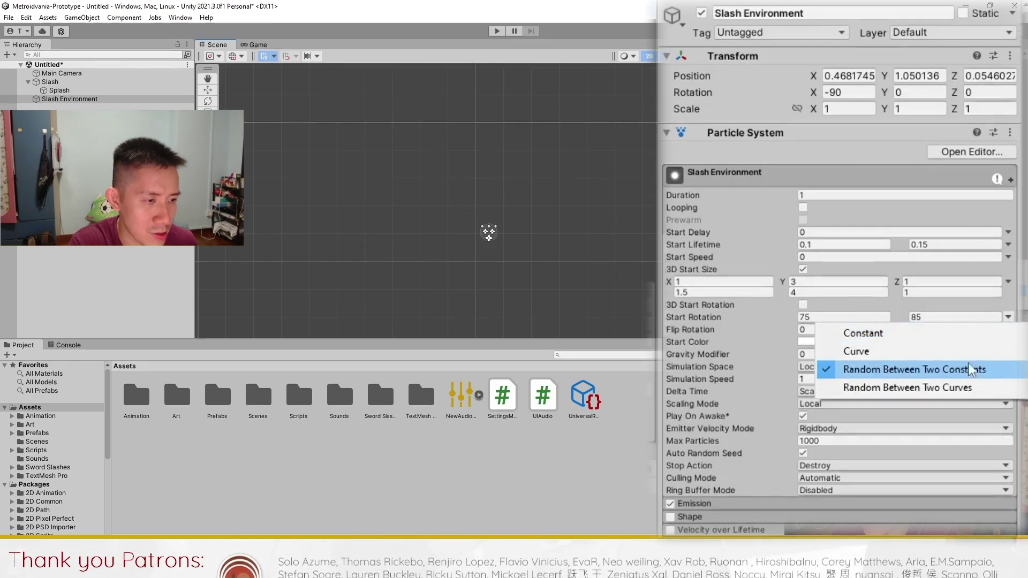
pyautogui.click(951, 344)
pyautogui.click(744, 320)
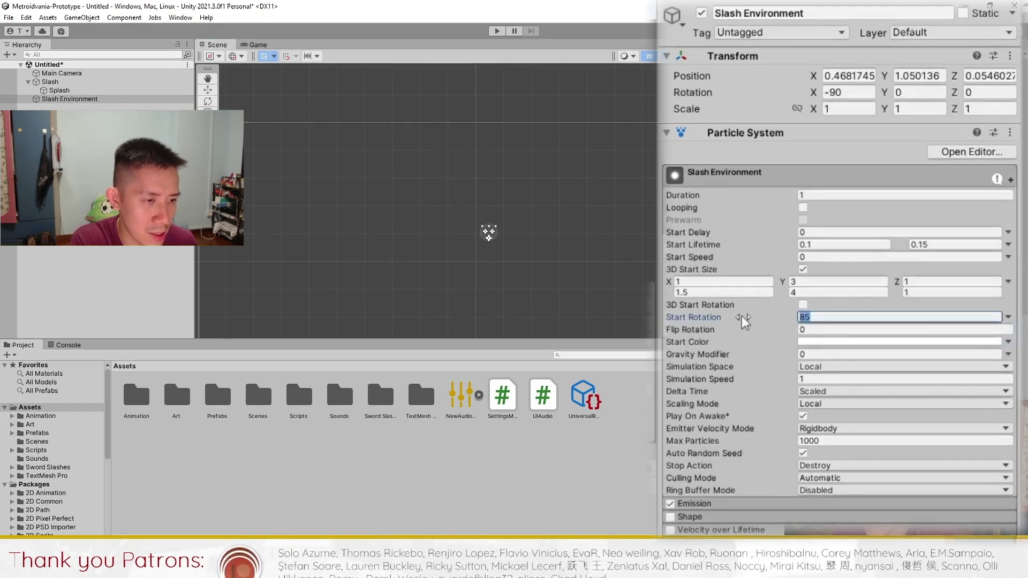
pyautogui.write('90')
pyautogui.press('Return')
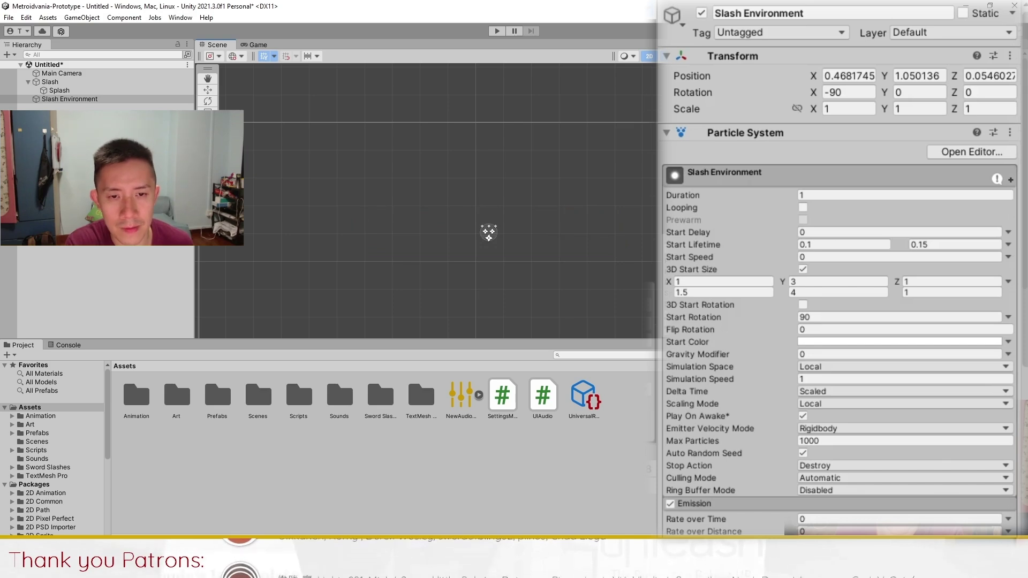
# - Enable the Shape module on Slash Environment and set the emitter shape to Box
pyautogui.scroll(-3, 917, 463)
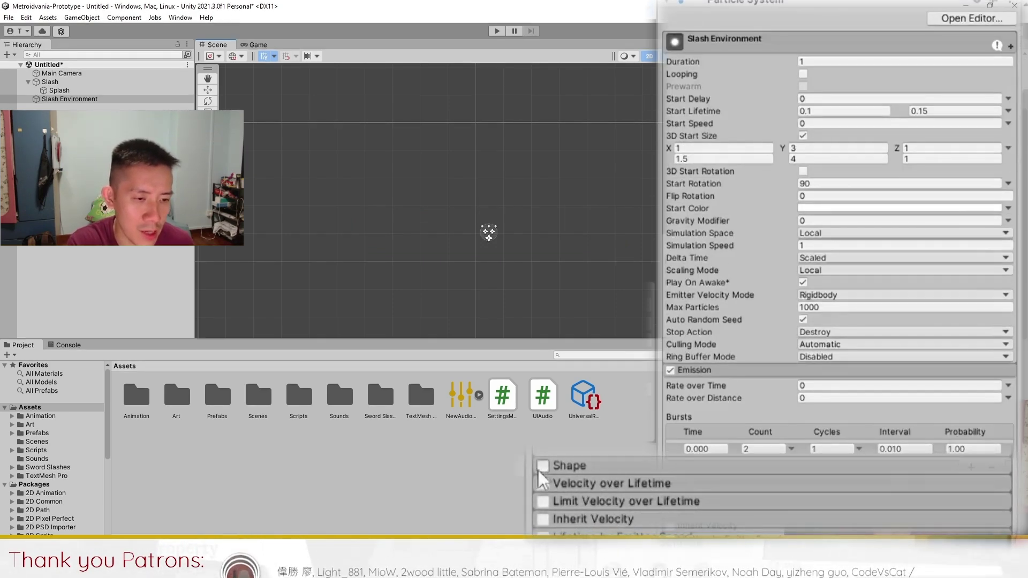
pyautogui.click(688, 490)
pyautogui.click(830, 506)
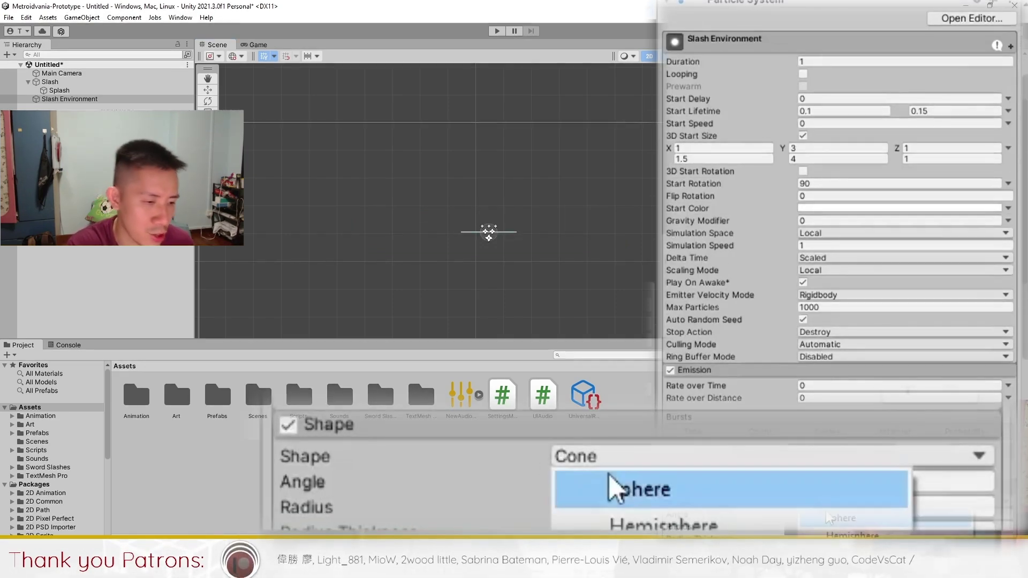
pyautogui.click(835, 571)
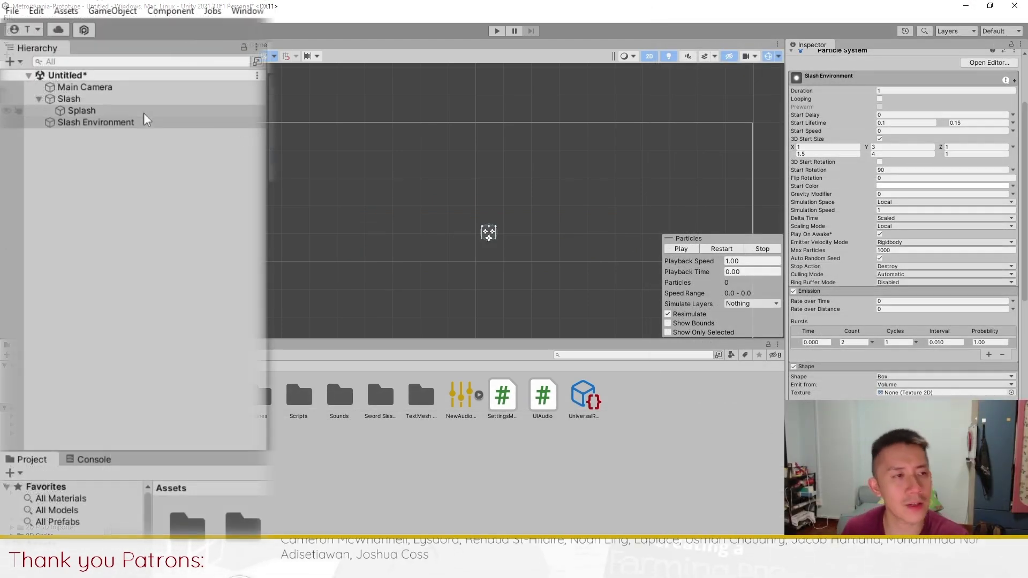
# - Add a child particle system under Slash Environment and name it Smoke
pyautogui.rightClick(124, 123)
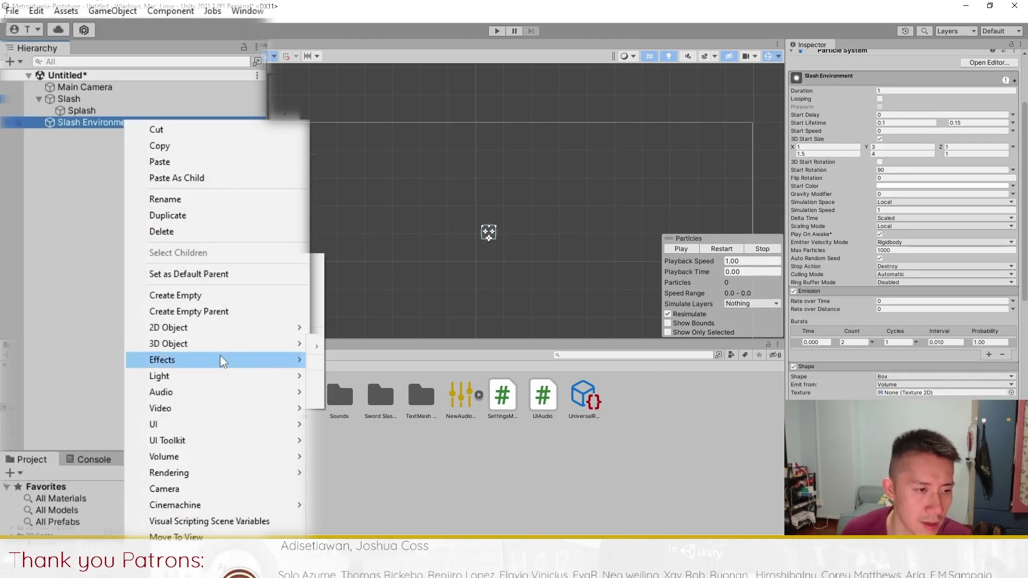
pyautogui.moveTo(222, 362)
pyautogui.click(346, 358)
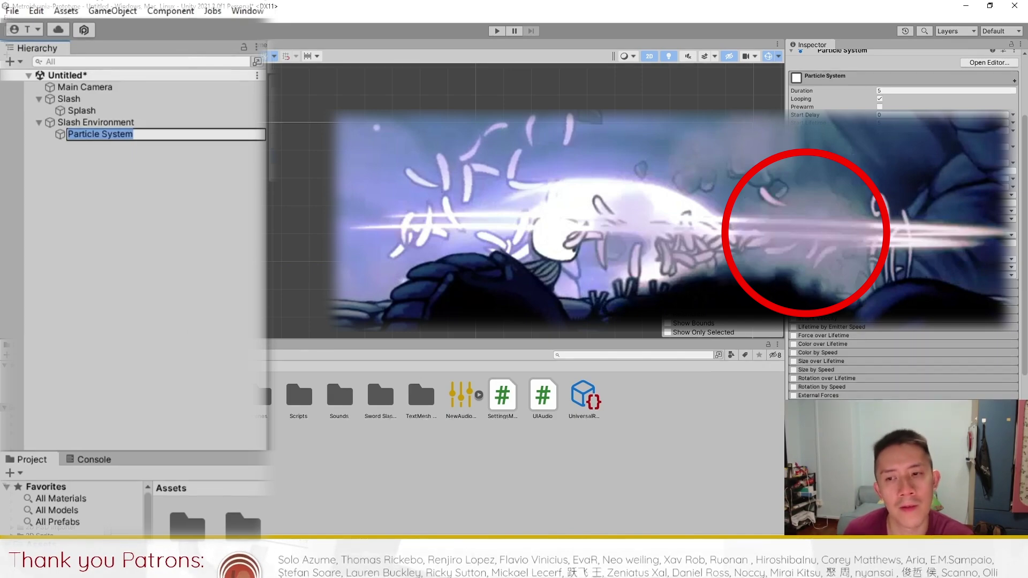
pyautogui.click(725, 248)
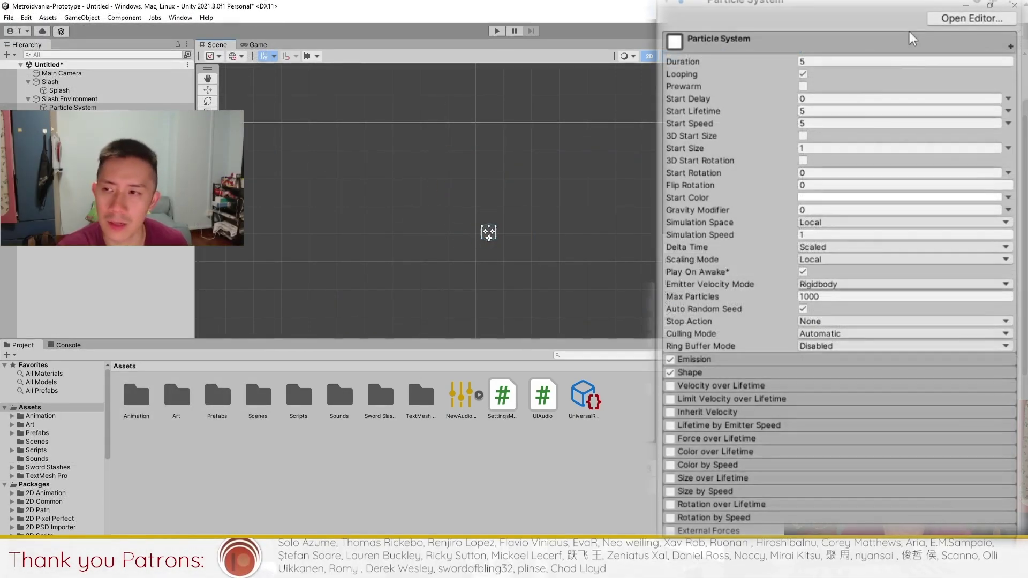
pyautogui.write('Smoke')
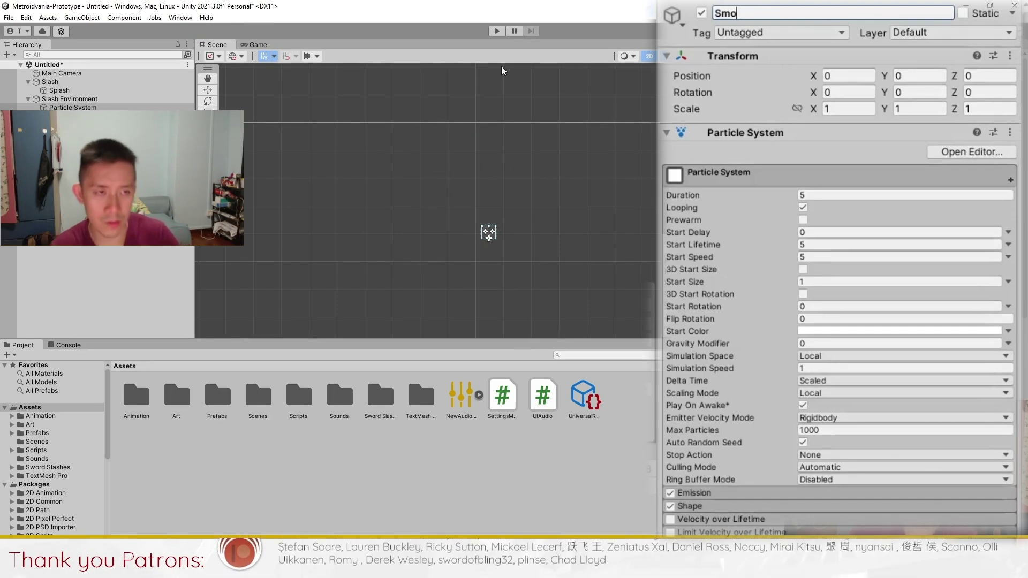
pyautogui.press('Return')
# - Set Smoke's emission to a single burst of 16 with Rate over Time 0, and change its emitter shape to Sphere
pyautogui.click(699, 494)
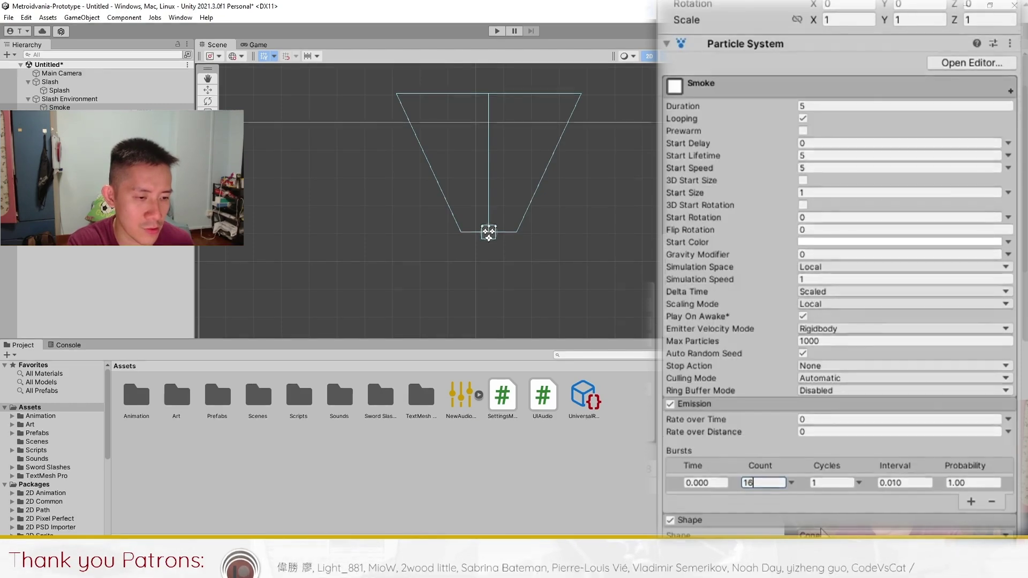
pyautogui.click(833, 532)
pyautogui.click(841, 311)
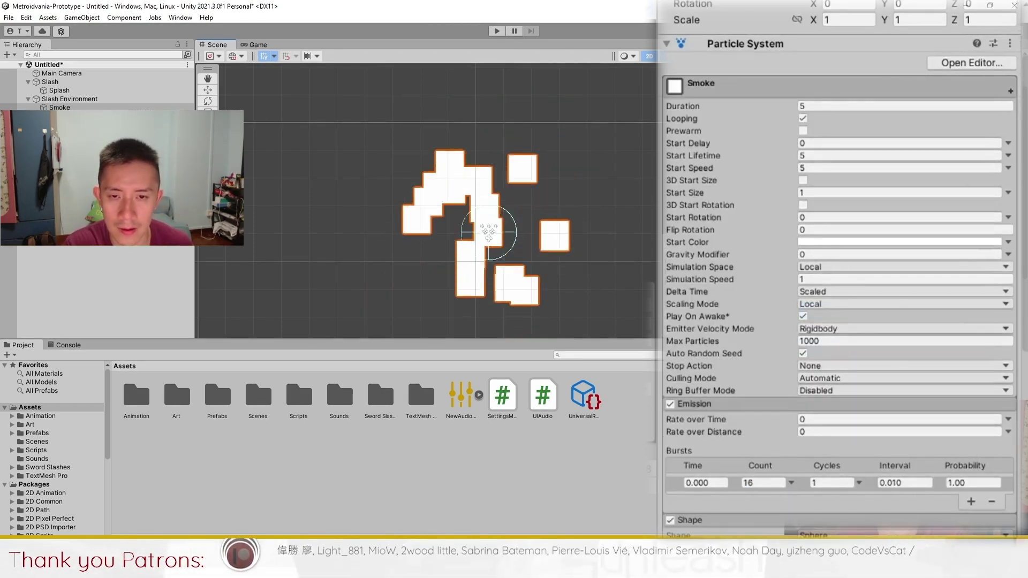
# - Enable Texture Sheet Animation on Smoke in Sprites mode and add two extra sprite slots
pyautogui.scroll(-5, 903, 500)
pyautogui.scroll(-5, 902, 500)
pyautogui.click(708, 508)
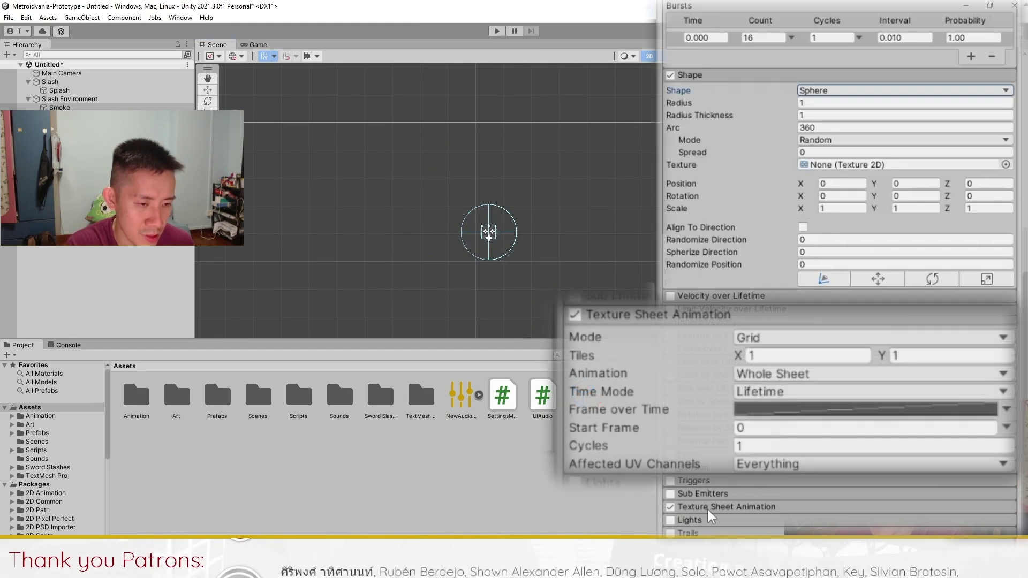
pyautogui.click(892, 524)
pyautogui.click(900, 549)
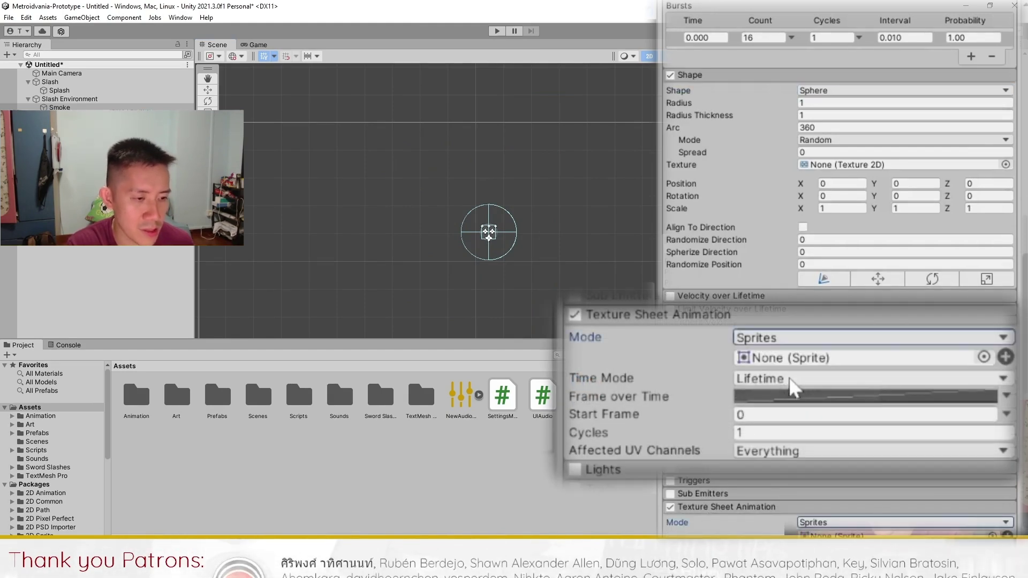
pyautogui.scroll(-4, 857, 455)
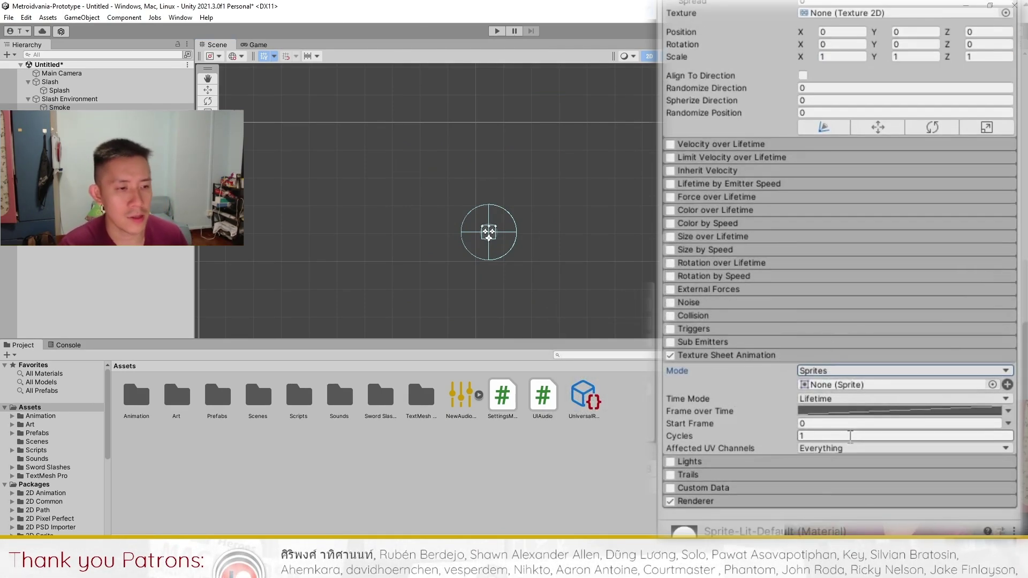
pyautogui.click(1007, 385)
pyautogui.click(1007, 385)
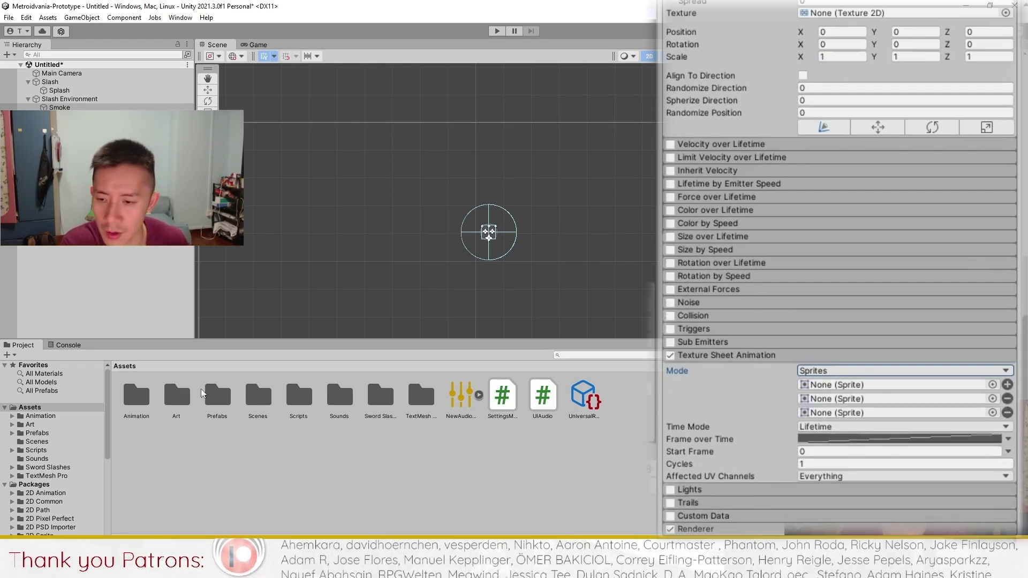
# - Fill Smoke's three sprite slots with KenneySpriteSheet_48, KenneySpriteSheet_47 and KenneySpriteSheet_46 from the Art/VFX folder
pyautogui.doubleClick(177, 396)
pyautogui.doubleClick(374, 397)
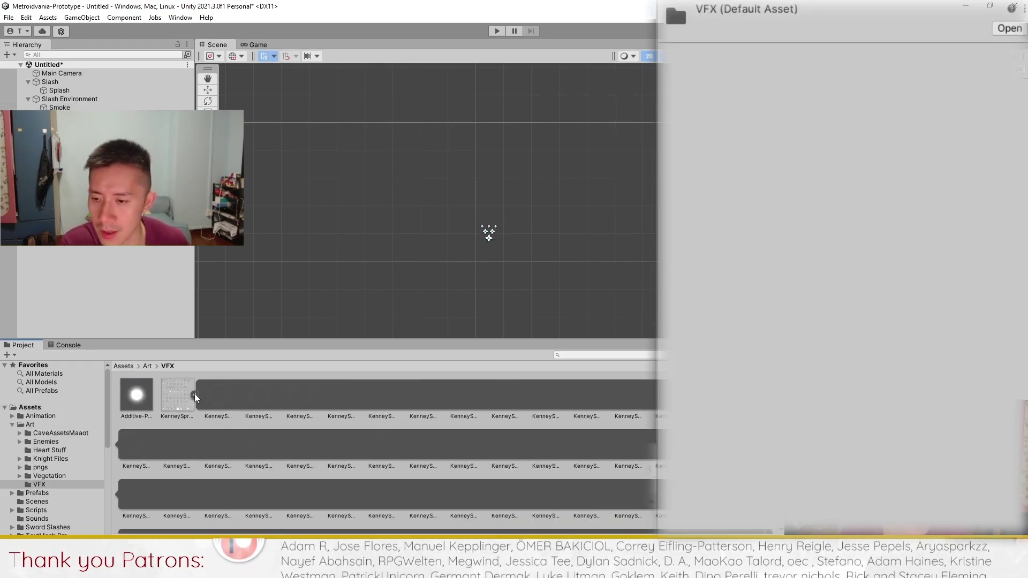
pyautogui.click(115, 107)
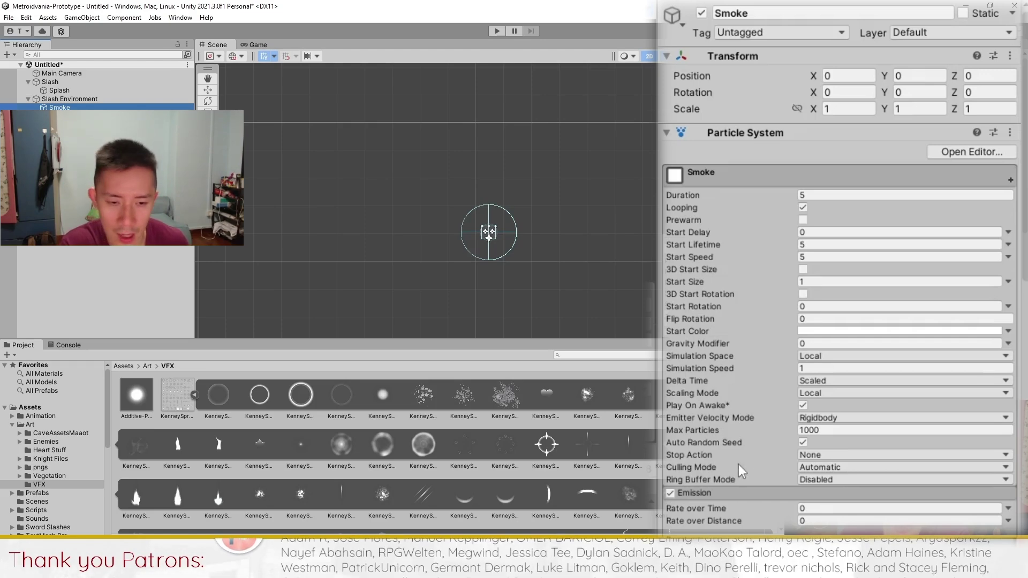
pyautogui.scroll(-10, 905, 424)
pyautogui.scroll(-2, 533, 452)
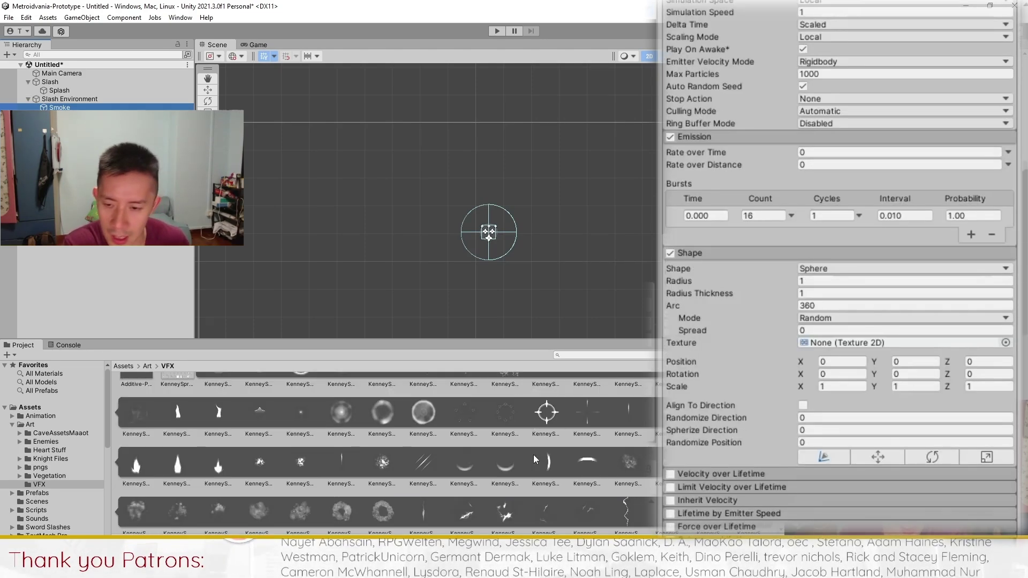
pyautogui.scroll(-2, 914, 410)
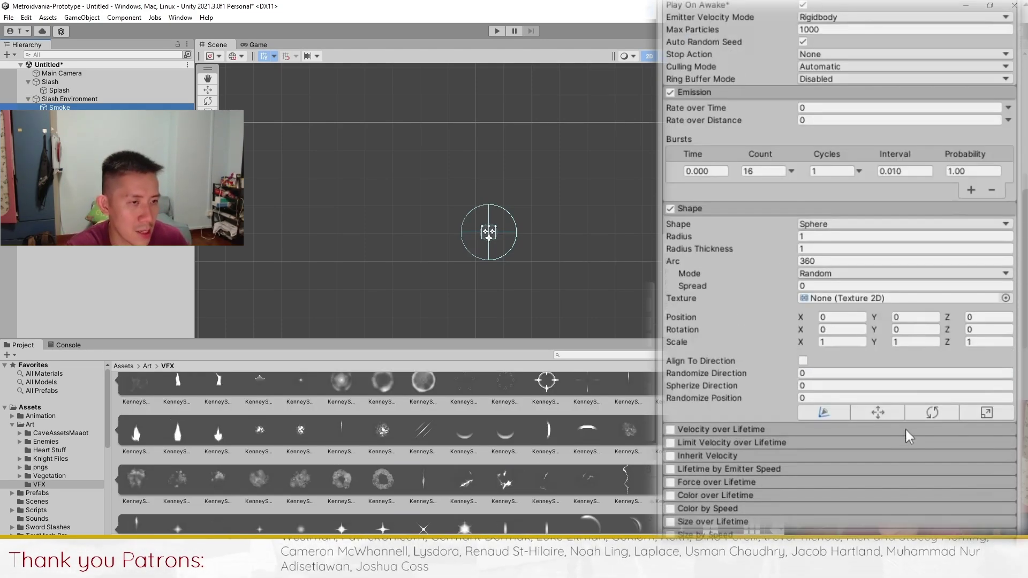
pyautogui.scroll(-8, 894, 416)
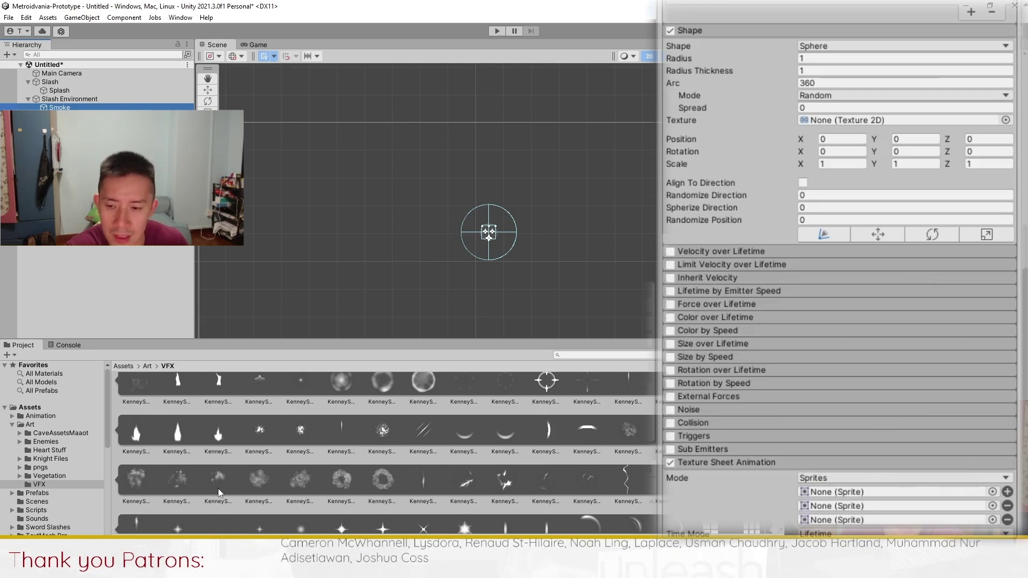
pyautogui.moveTo(218, 483); pyautogui.dragTo(835, 495)
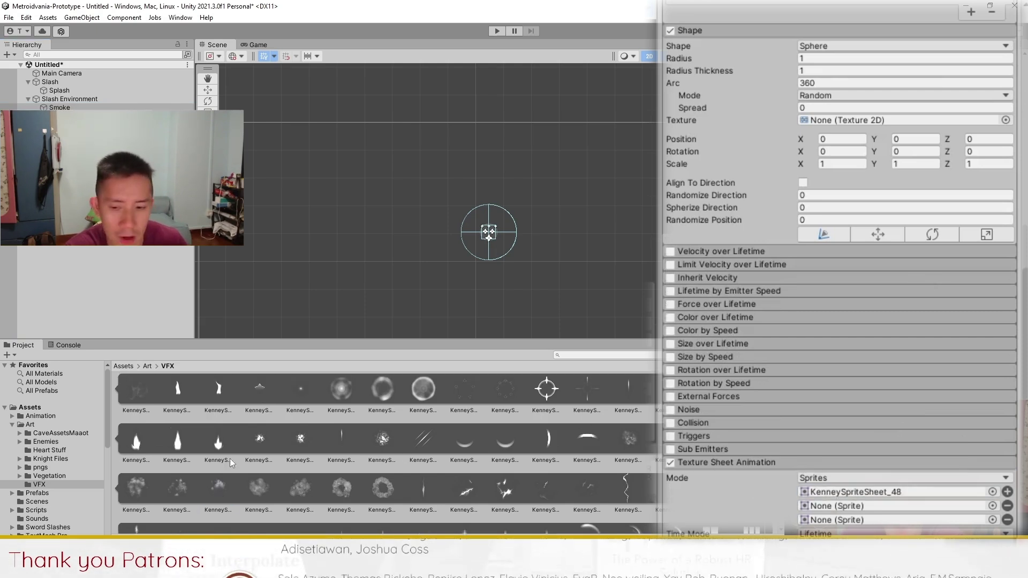
pyautogui.moveTo(702, 512); pyautogui.dragTo(819, 520)
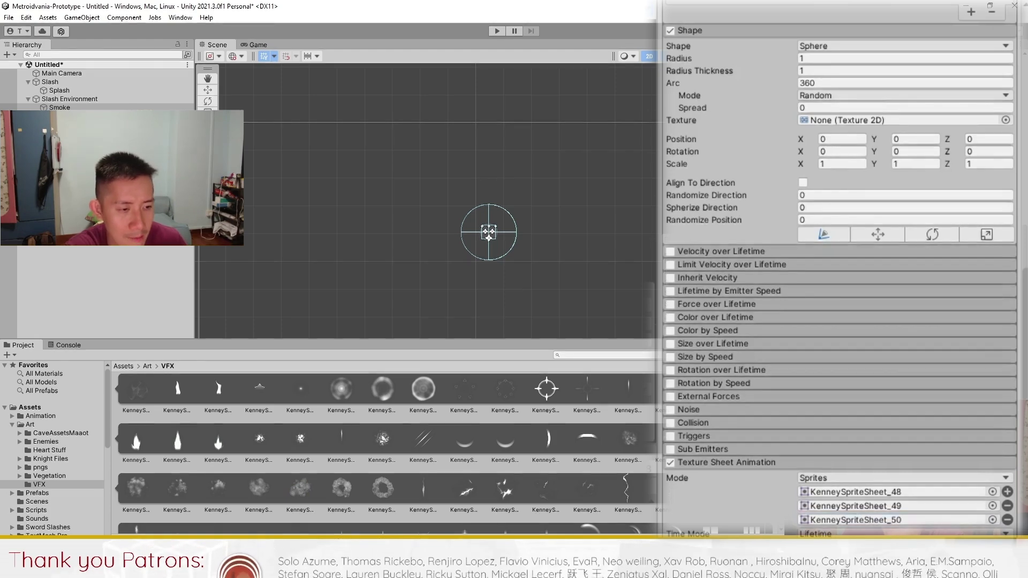
pyautogui.scroll(-4, 829, 398)
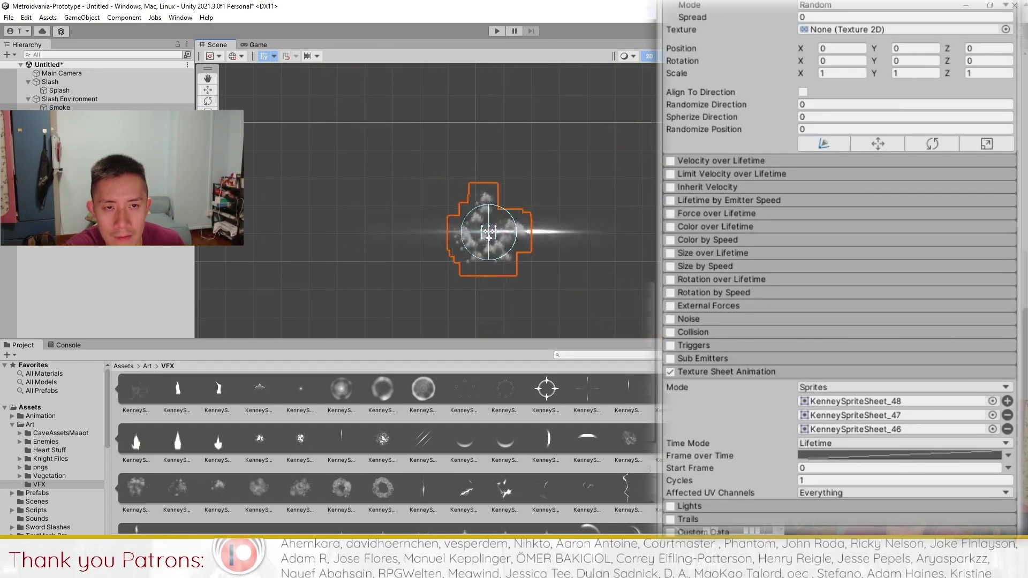
# - Reduce the radius of Smoke's sphere emitter to 0.37 and set its arc mode to Burst Spread
pyautogui.scroll(2, 840, 289)
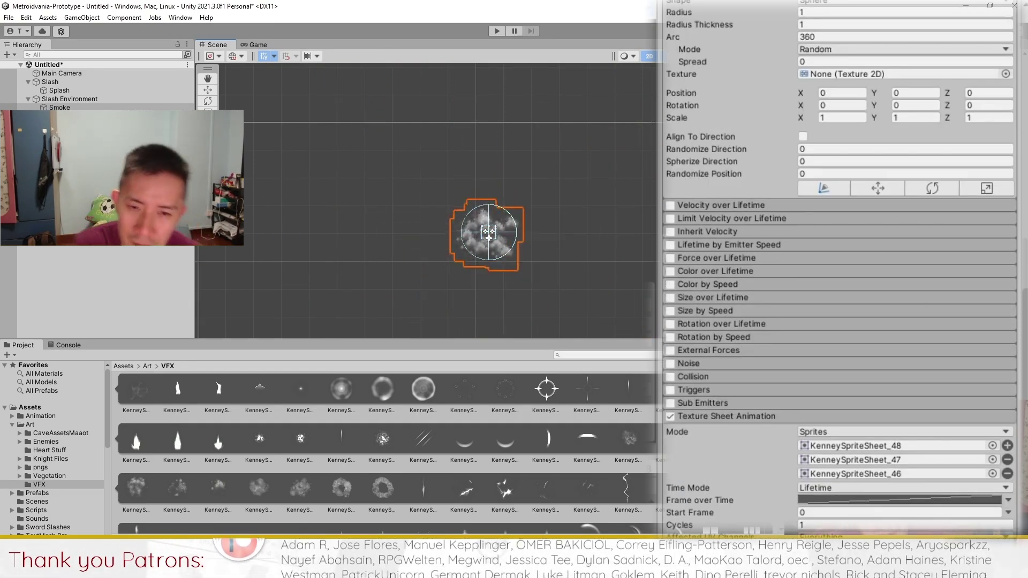
pyautogui.scroll(2, 875, 255)
pyautogui.scroll(2, 699, 224)
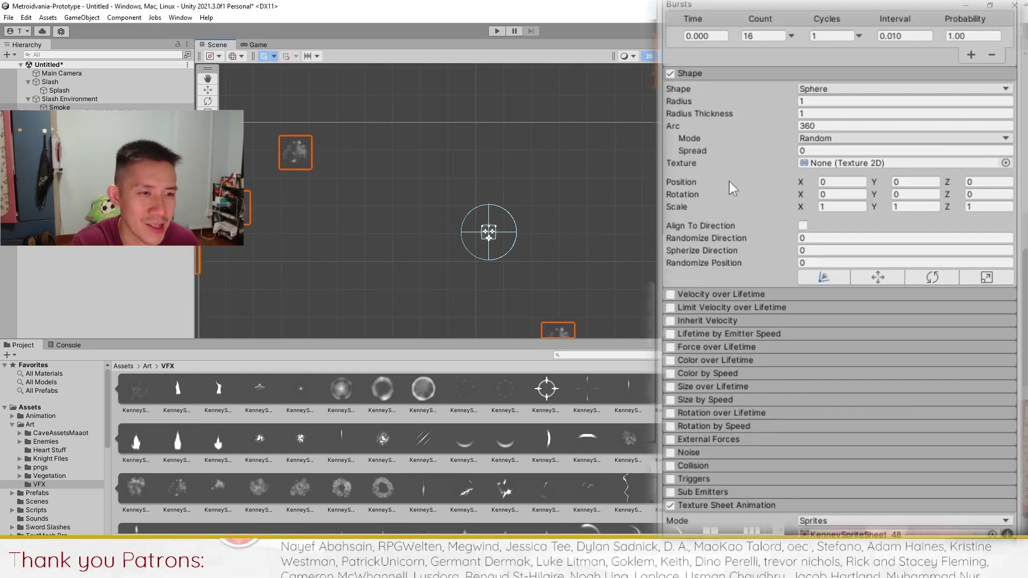
pyautogui.moveTo(679, 100); pyautogui.dragTo(651, 102)
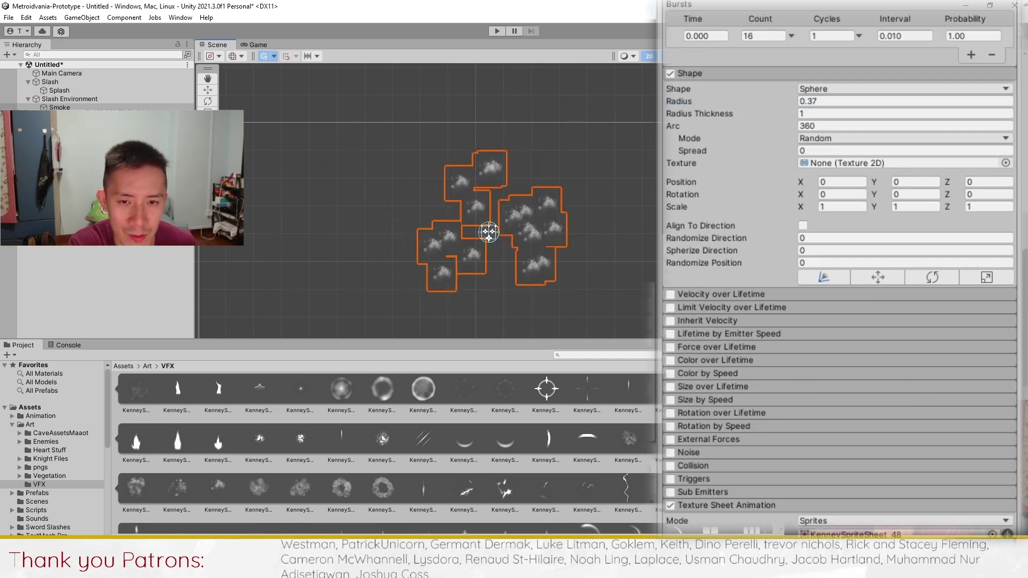
pyautogui.scroll(3, 727, 313)
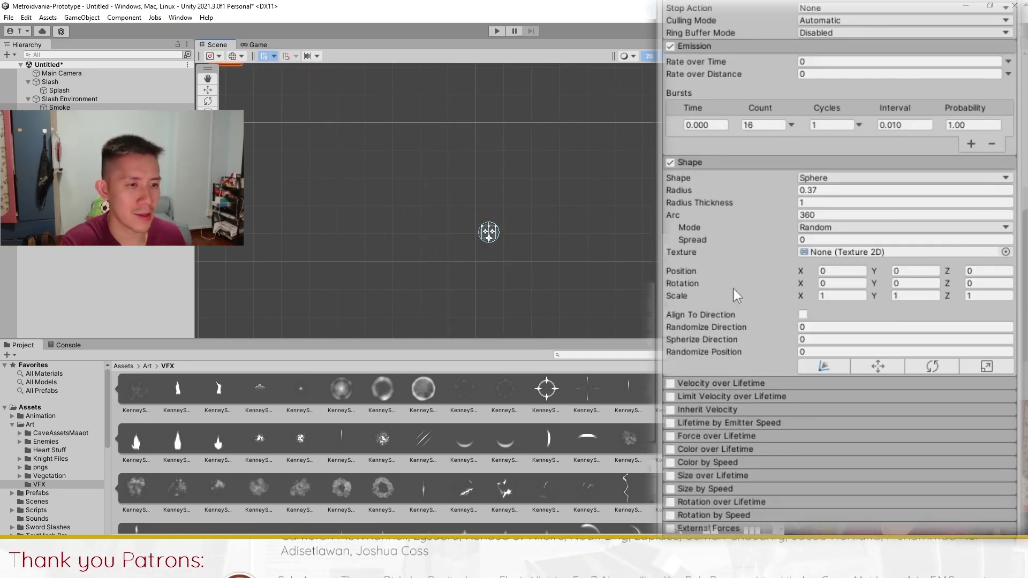
pyautogui.click(815, 231)
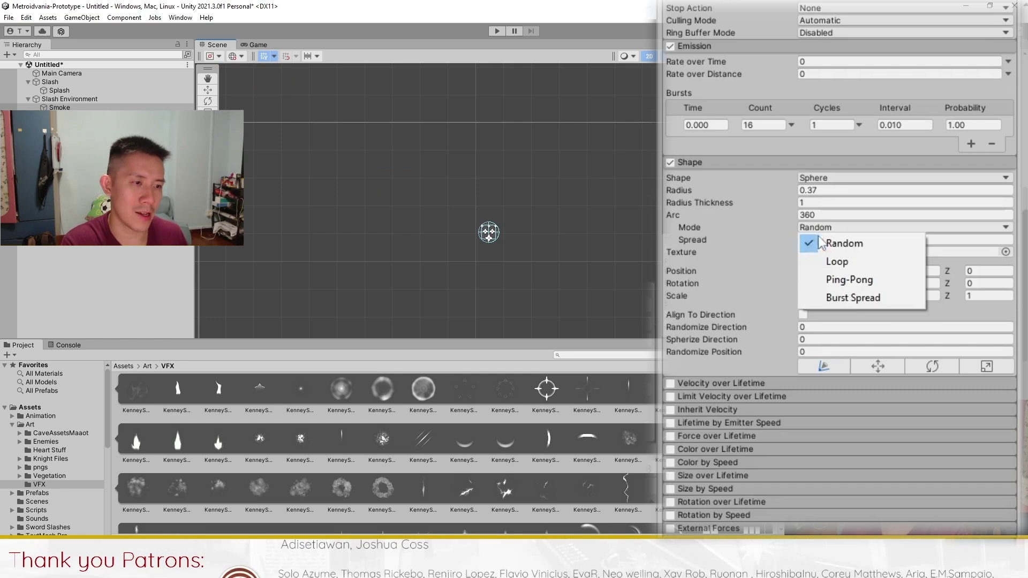
pyautogui.click(836, 297)
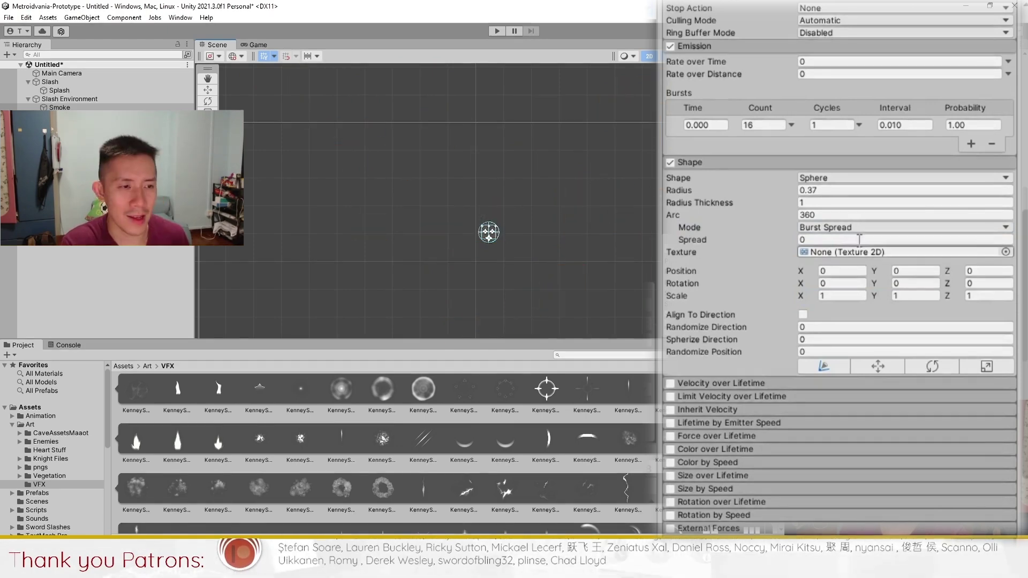
# - Set Smoke's Start Rotation to random between the constants 0 and 180
pyautogui.scroll(5, 844, 257)
pyautogui.scroll(3, 845, 257)
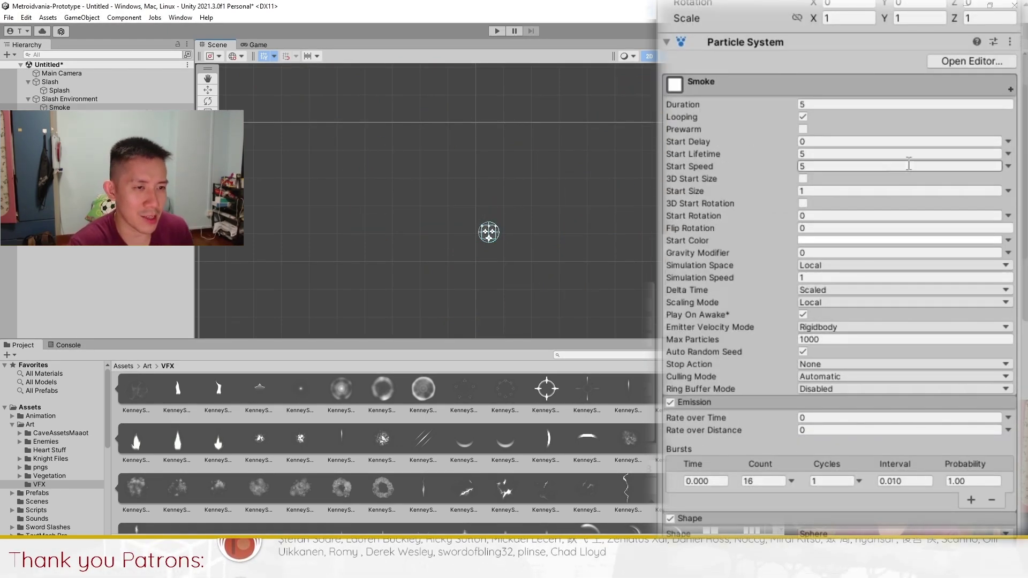
pyautogui.moveTo(734, 394)
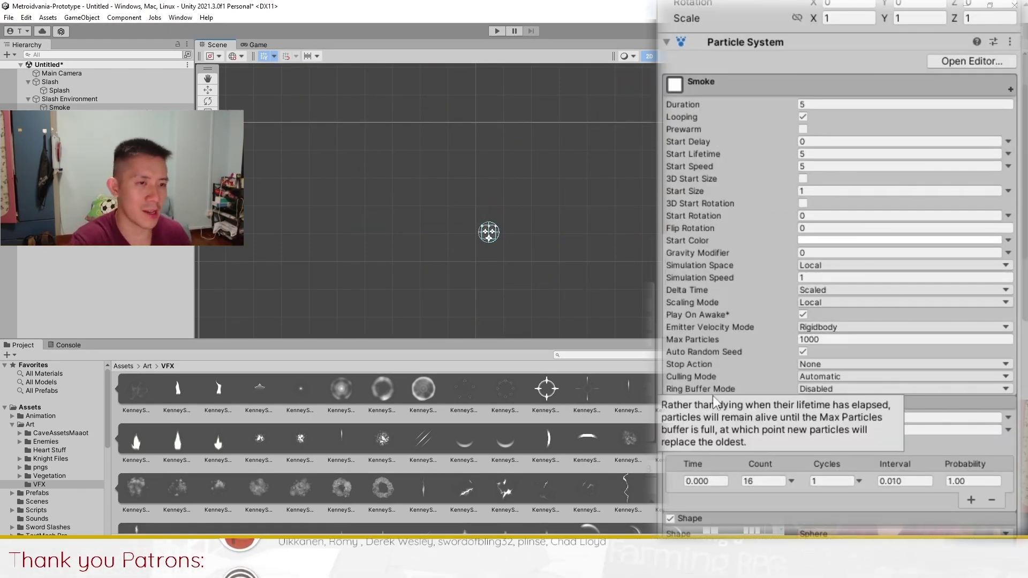
pyautogui.click(1009, 215)
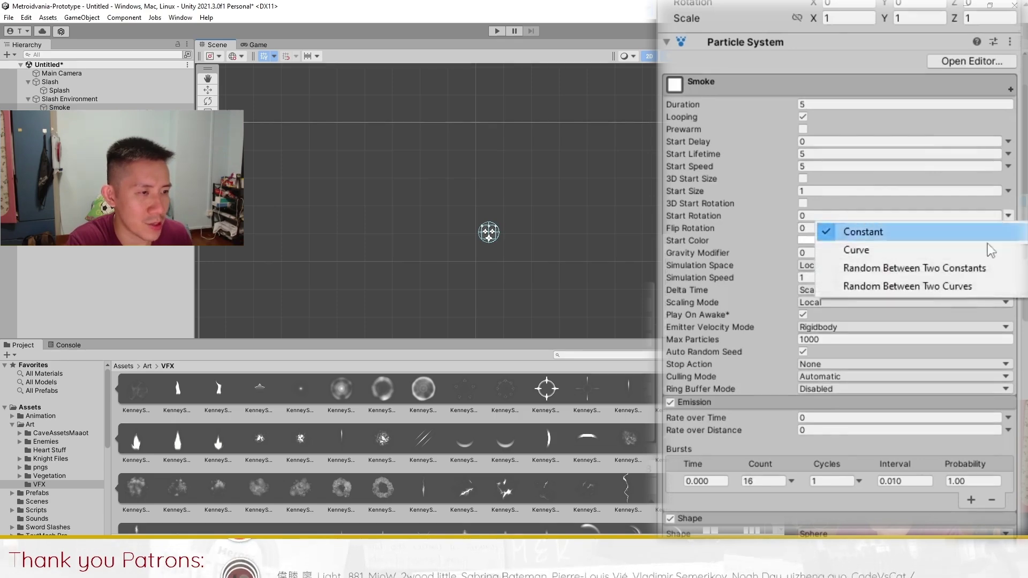
pyautogui.click(878, 269)
pyautogui.click(955, 215)
pyautogui.write('180')
pyautogui.press('Return')
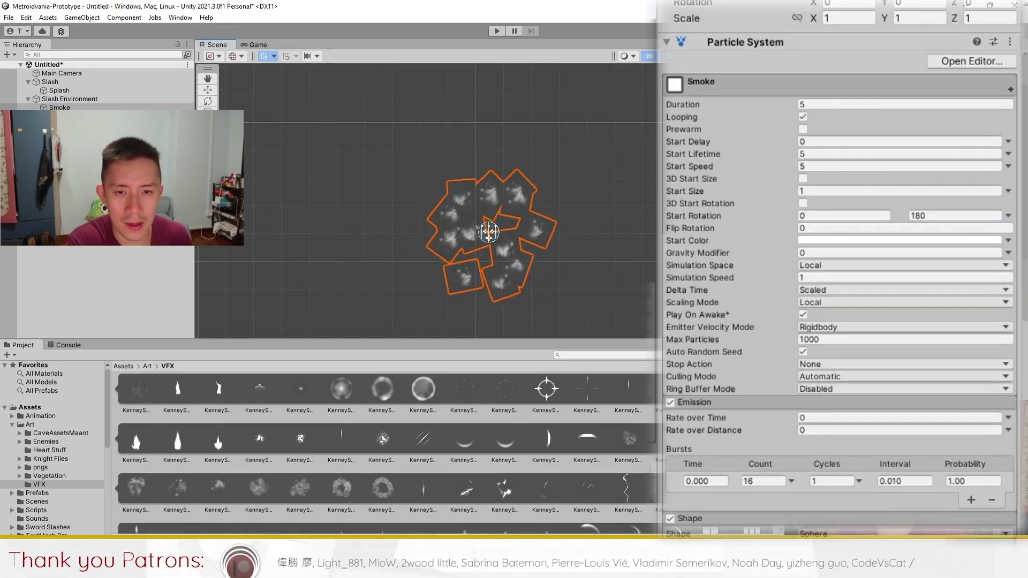
# - Set Smoke's Start Speed to random between the constants 8 and 10
pyautogui.scroll(-10, 903, 377)
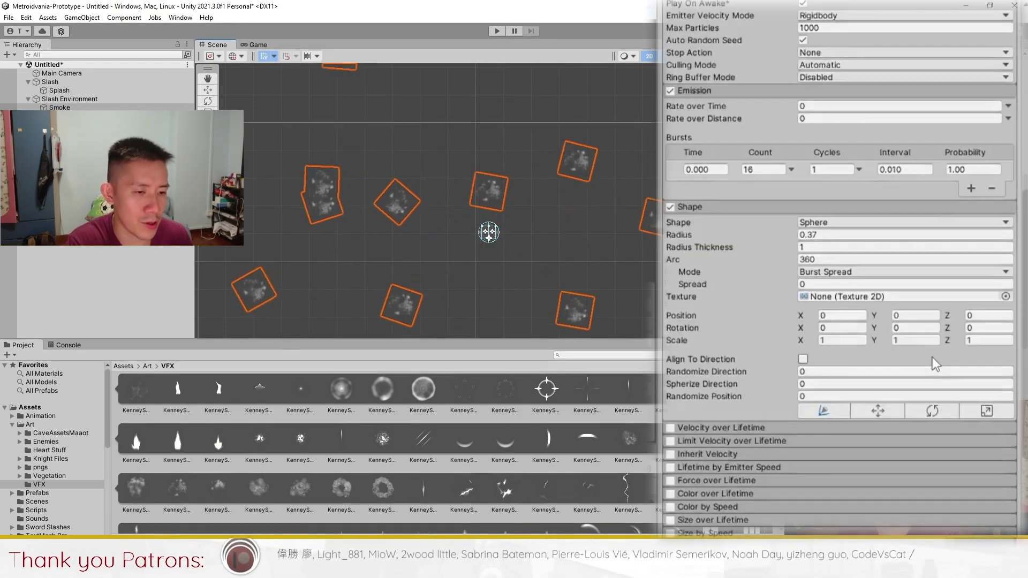
pyautogui.scroll(10, 964, 383)
pyautogui.click(1008, 166)
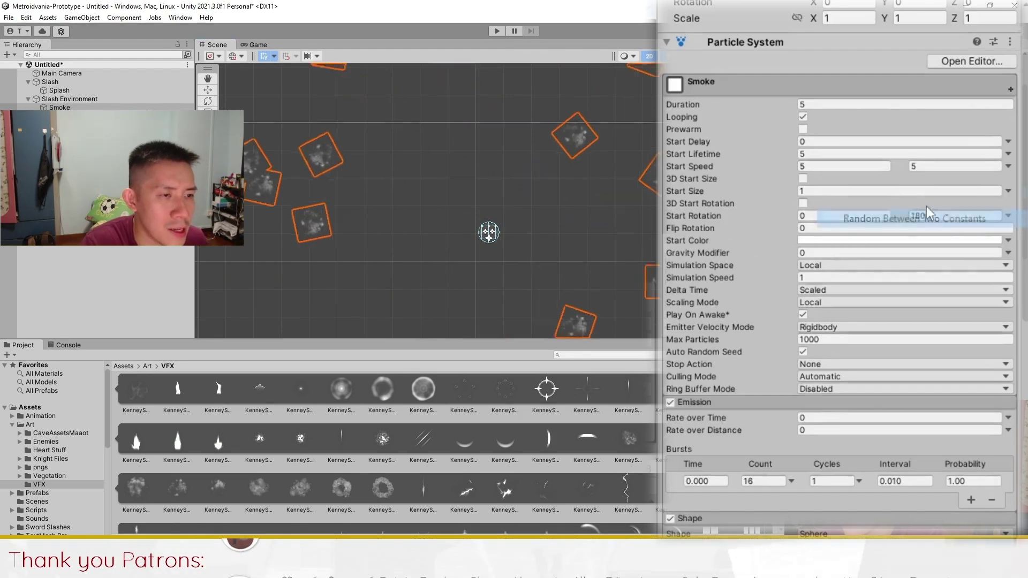
pyautogui.click(878, 217)
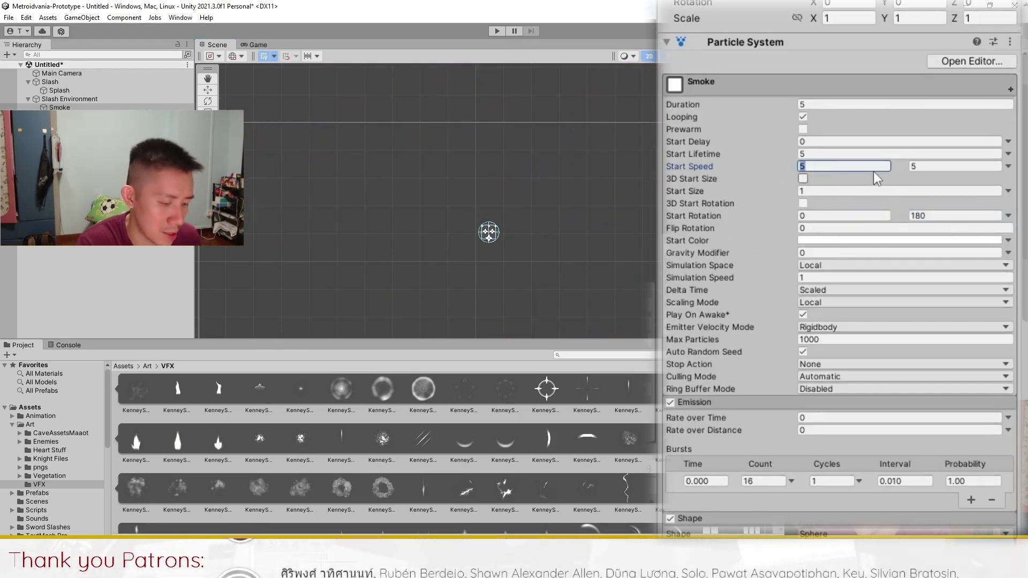
pyautogui.write('8')
pyautogui.press('Tab')
pyautogui.write('10')
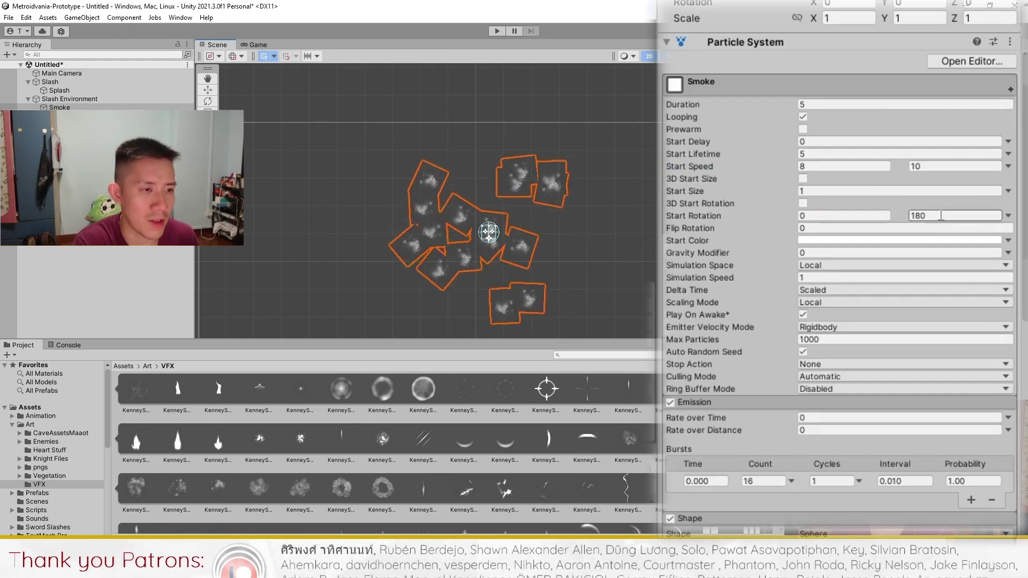
# - Randomize Smoke's Start Size between 1 and 4 and its Start Lifetime between 0.5 and 1
pyautogui.click(1008, 191)
pyautogui.click(884, 241)
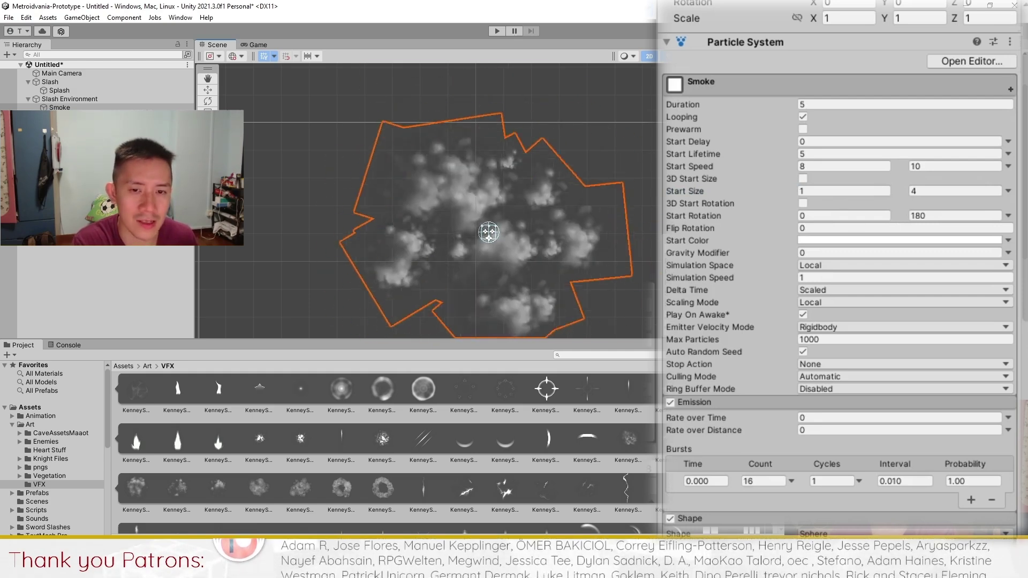
pyautogui.click(1008, 154)
pyautogui.click(889, 204)
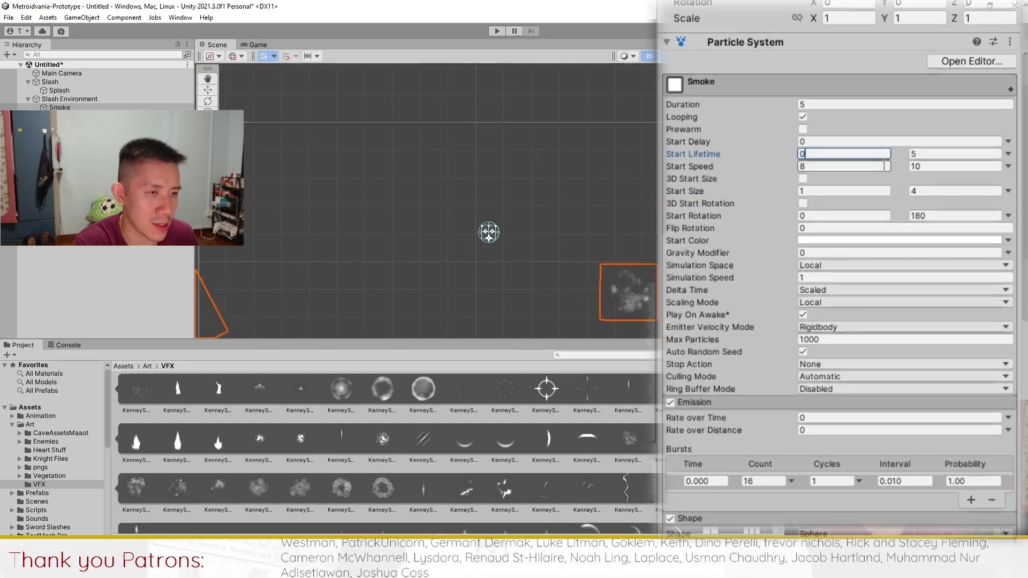
pyautogui.write('0.5')
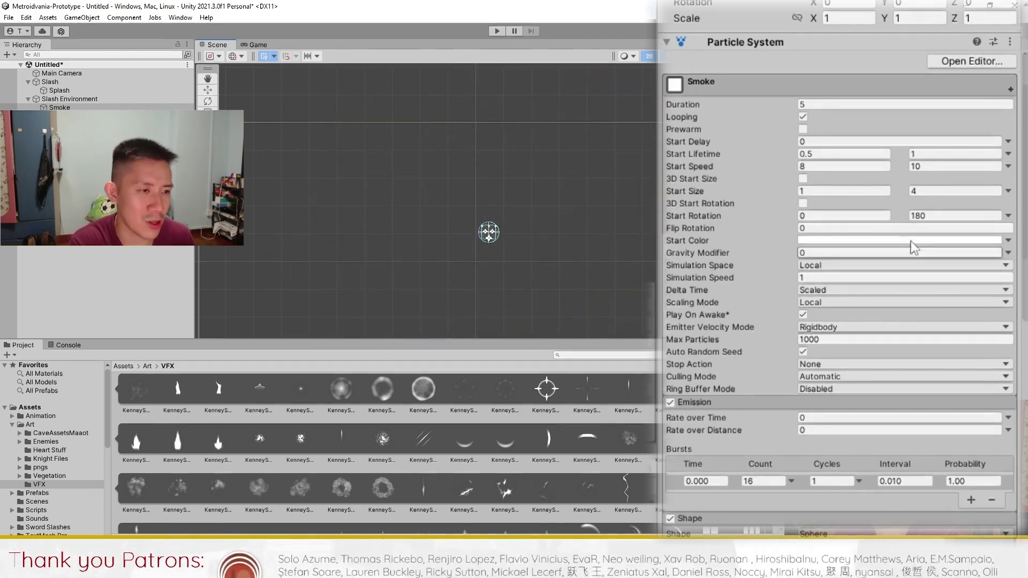
# - Lower Smoke's maximum Start Size to 2 and enable Limit Velocity over Lifetime with Speed 4 and Dampen 1
pyautogui.click(925, 191)
pyautogui.write('2')
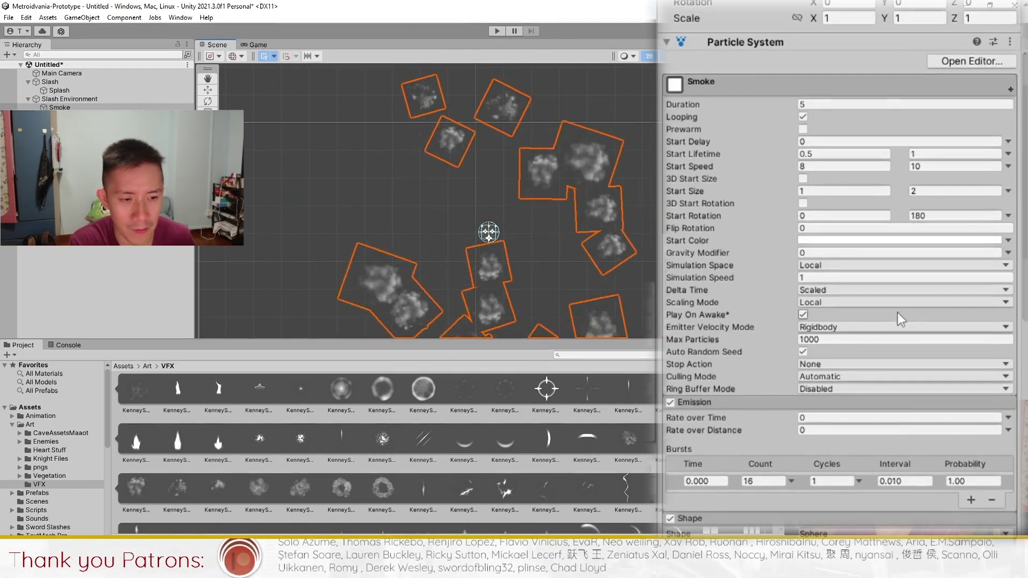
pyautogui.scroll(-5, 902, 320)
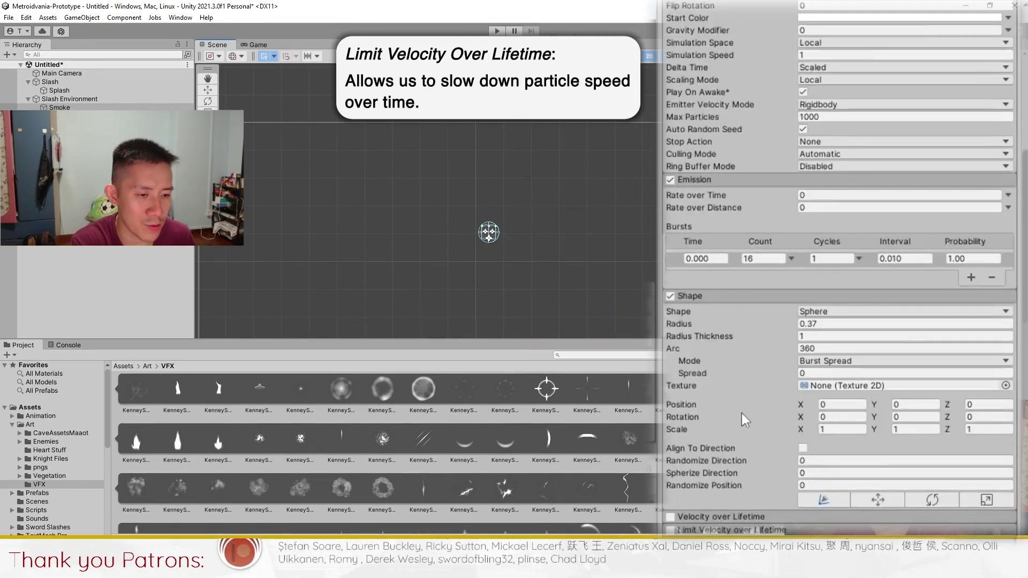
pyautogui.scroll(2, 744, 420)
pyautogui.scroll(-2, 744, 420)
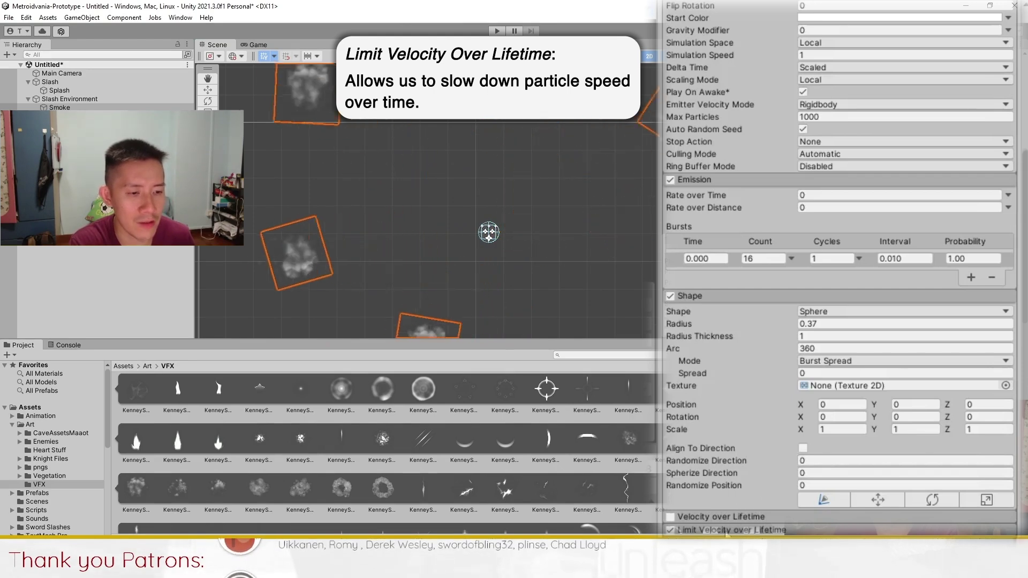
pyautogui.scroll(-5, 745, 420)
pyautogui.click(732, 397)
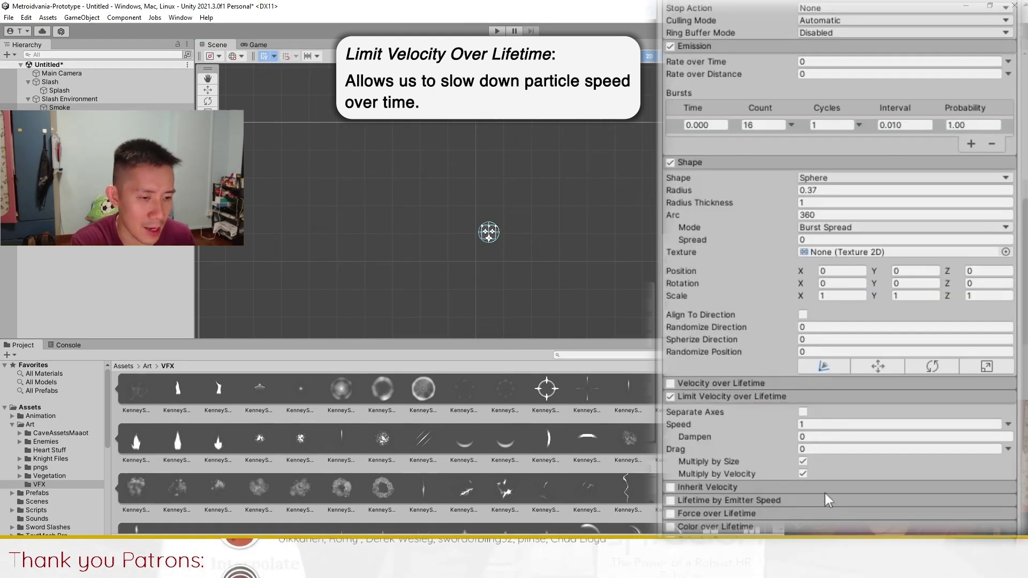
pyautogui.click(803, 425)
pyautogui.write('4')
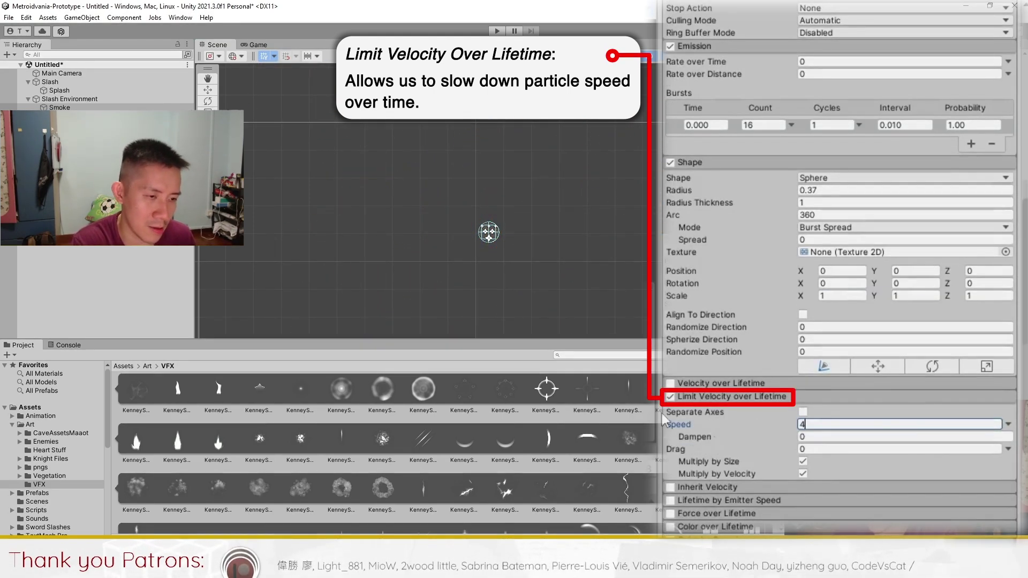
pyautogui.click(699, 436)
pyautogui.press('Return')
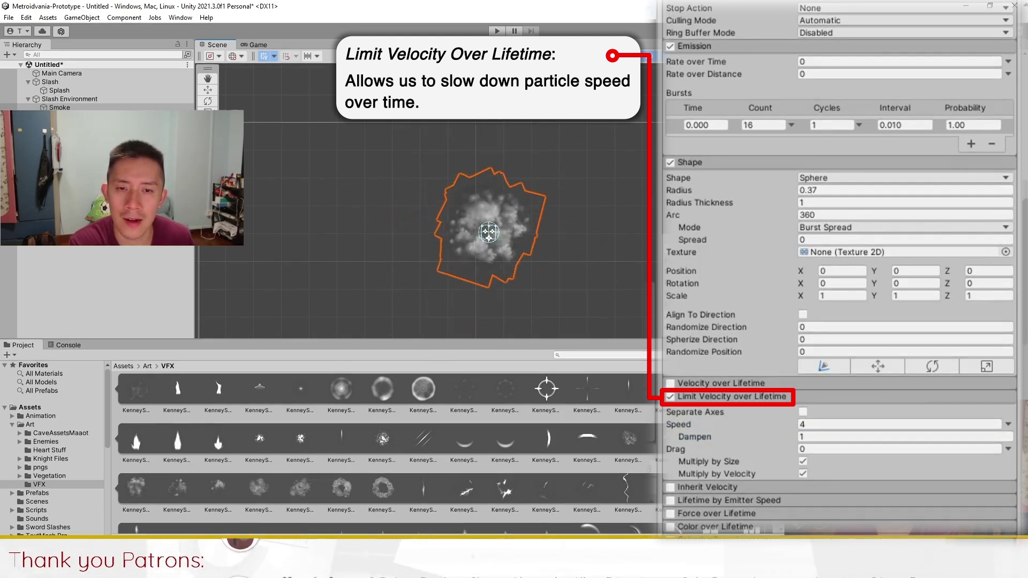
# - Set Smoke's Start Lifetime between 0.3 and 0.5, and make its Size over Lifetime fall linearly from 1 to 0
pyautogui.scroll(8, 851, 236)
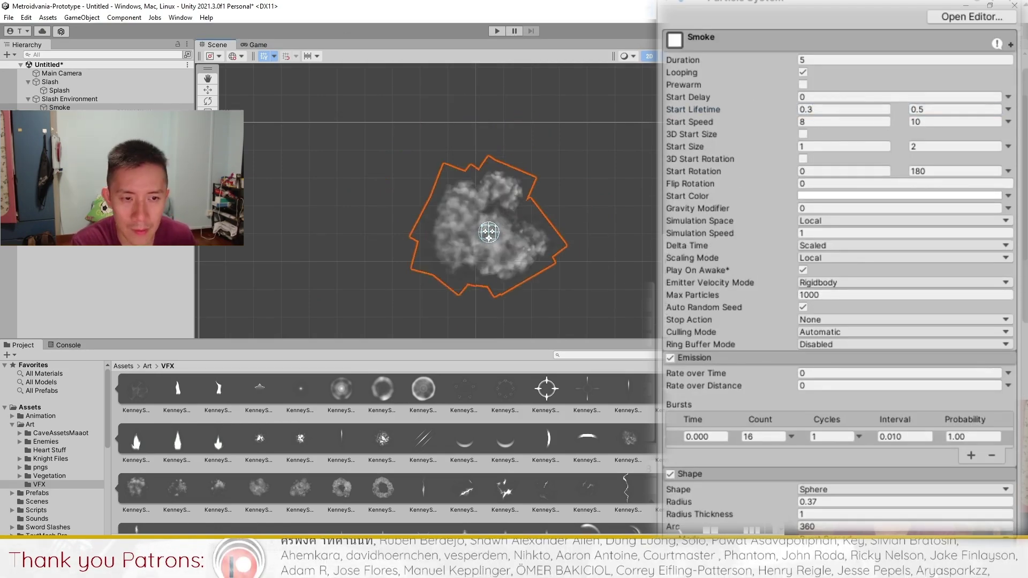
pyautogui.scroll(-5, 914, 371)
pyautogui.scroll(-8, 914, 370)
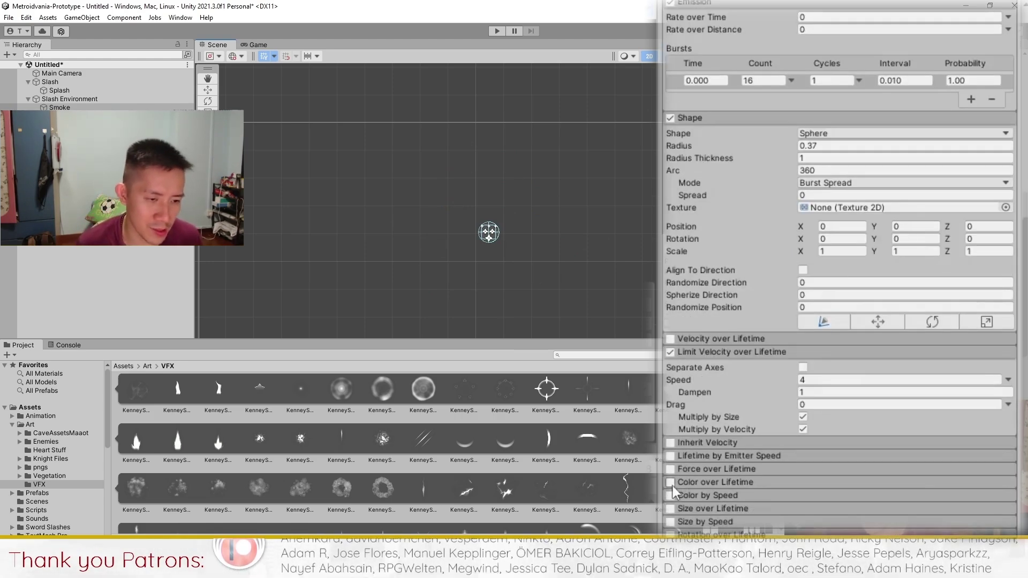
pyautogui.click(670, 508)
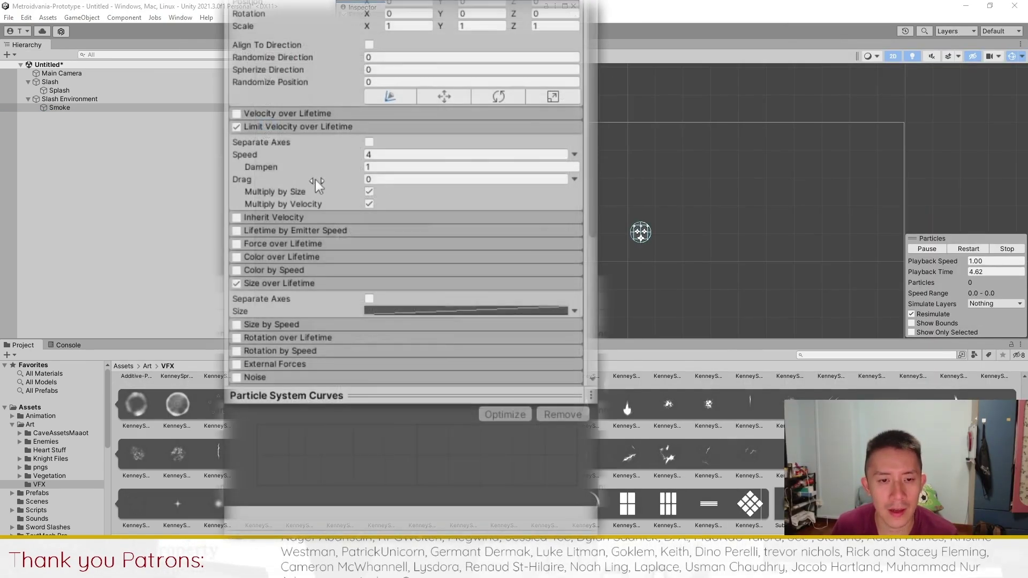
pyautogui.scroll(-4, 404, 297)
pyautogui.click(435, 266)
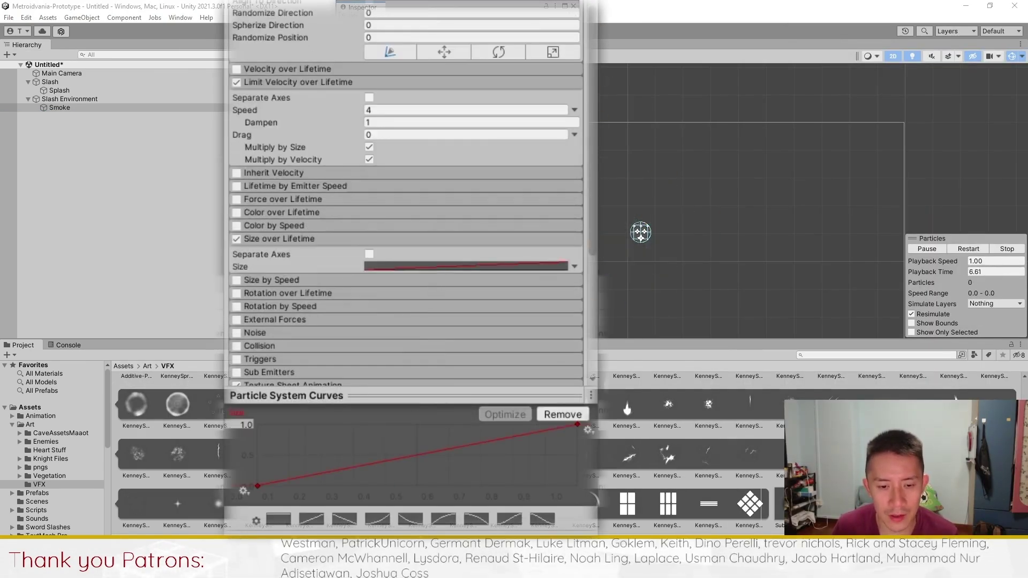
pyautogui.click(970, 250)
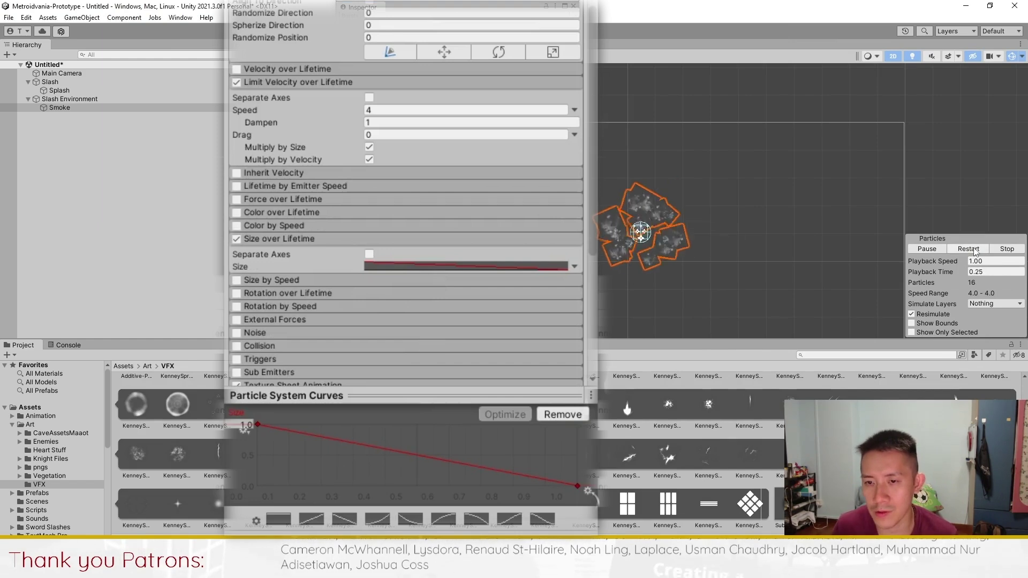
pyautogui.click(970, 249)
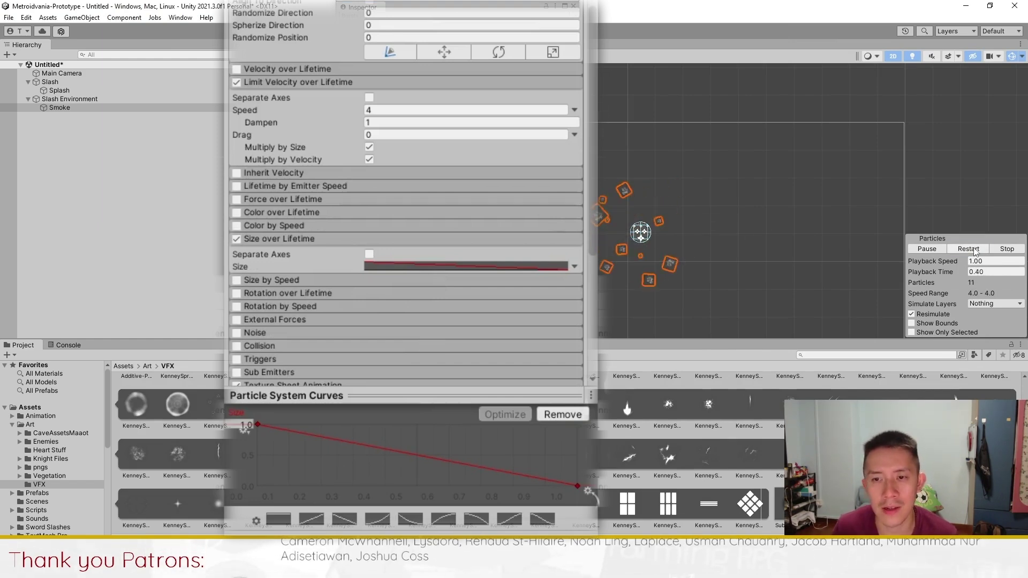
pyautogui.click(970, 250)
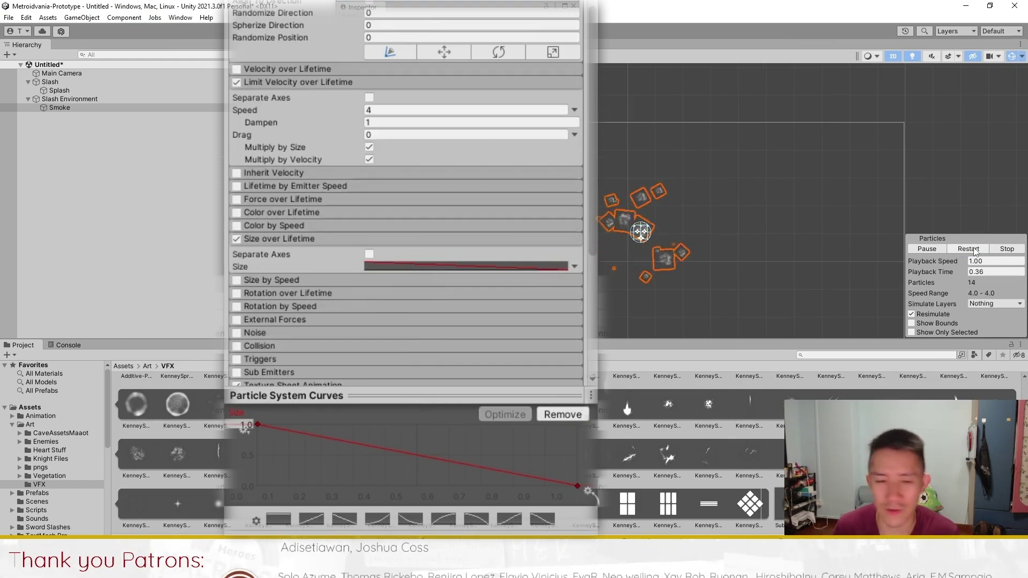
pyautogui.click(970, 250)
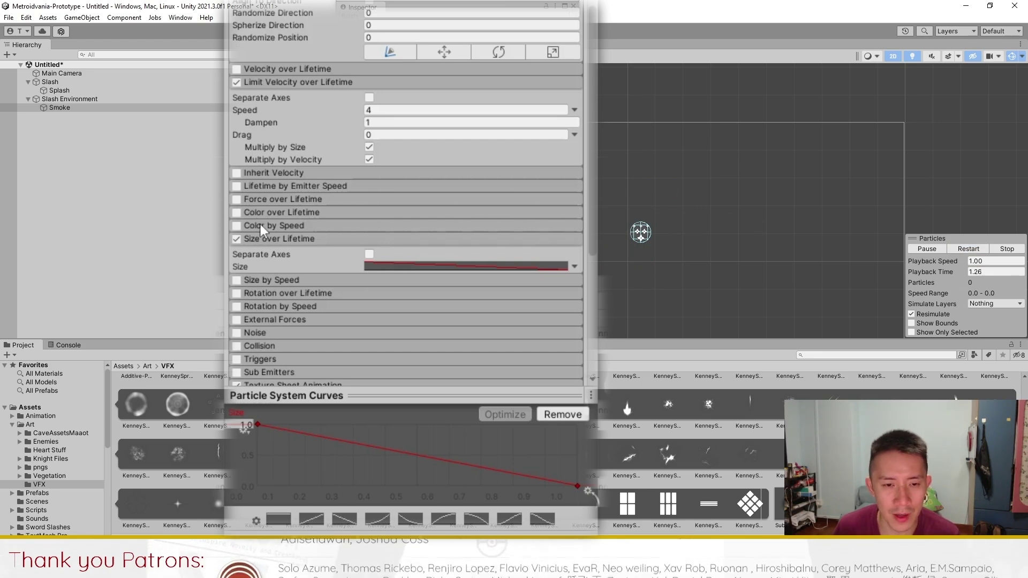
# - Enable Smoke's Color over Lifetime with a white gradient fading to alpha 0 at location 100%, and replay the effect
pyautogui.click(237, 212)
pyautogui.click(453, 228)
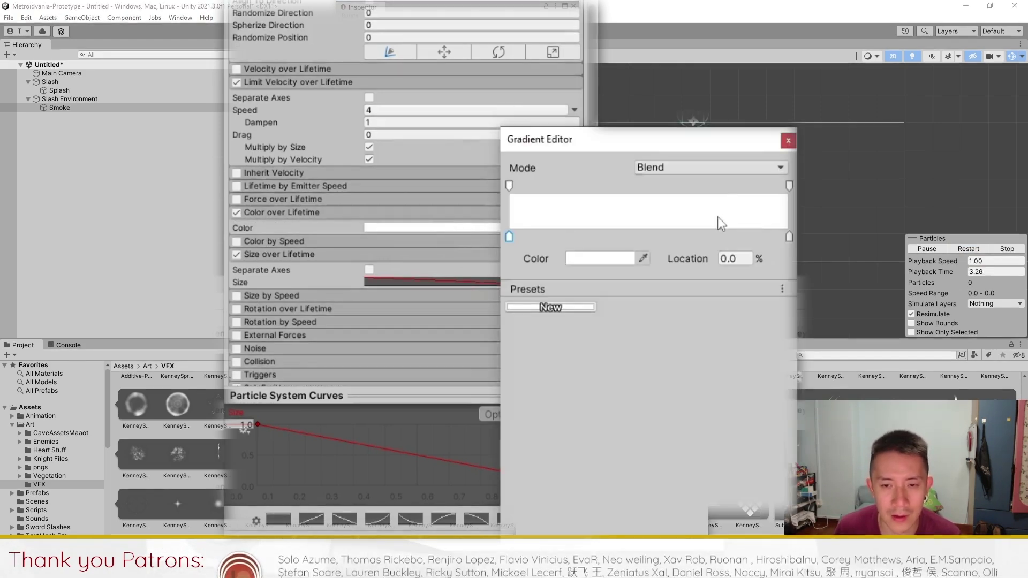
pyautogui.moveTo(618, 261); pyautogui.dragTo(569, 260)
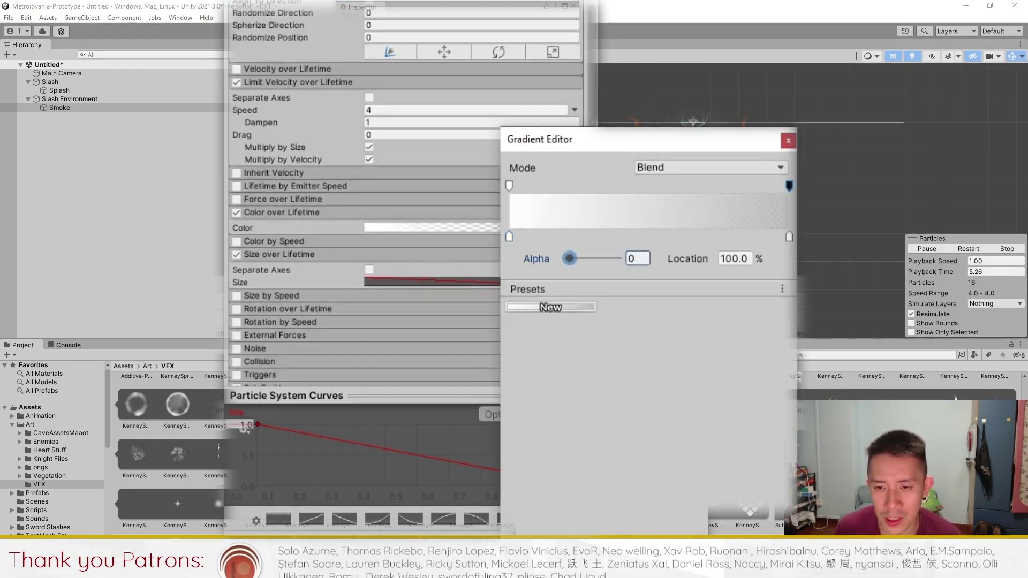
pyautogui.click(952, 250)
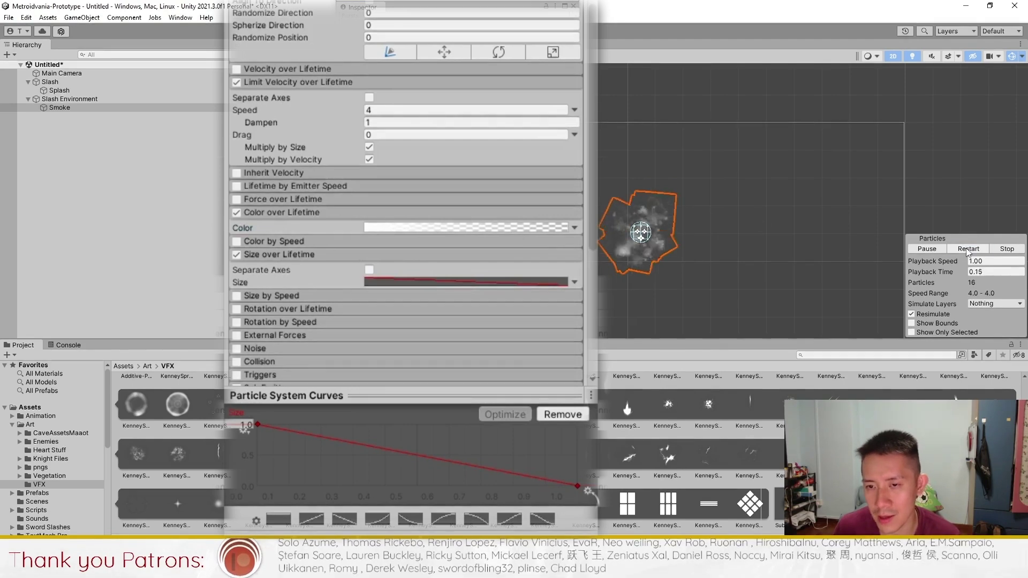
pyautogui.click(968, 249)
pyautogui.click(967, 249)
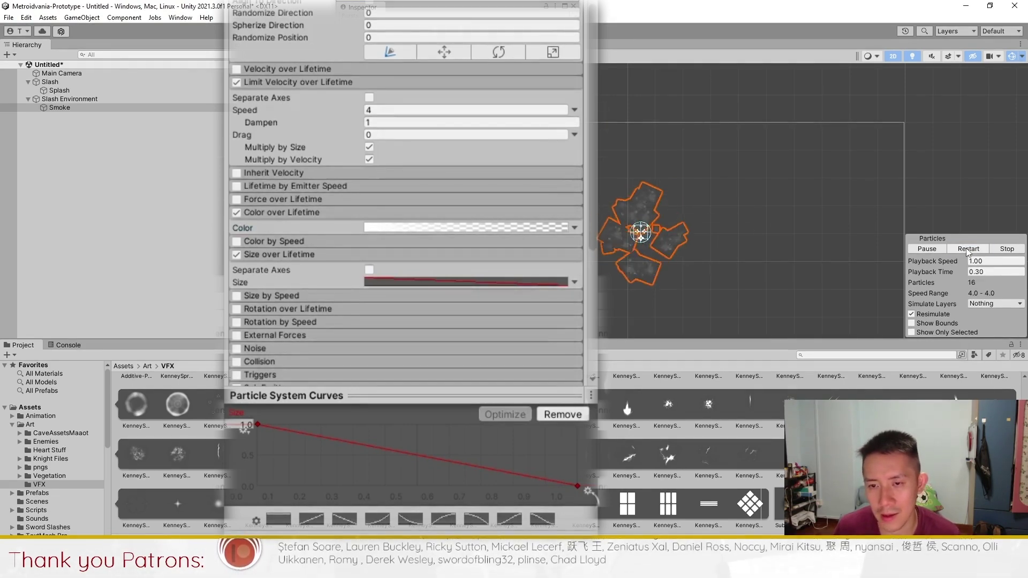
pyautogui.click(968, 249)
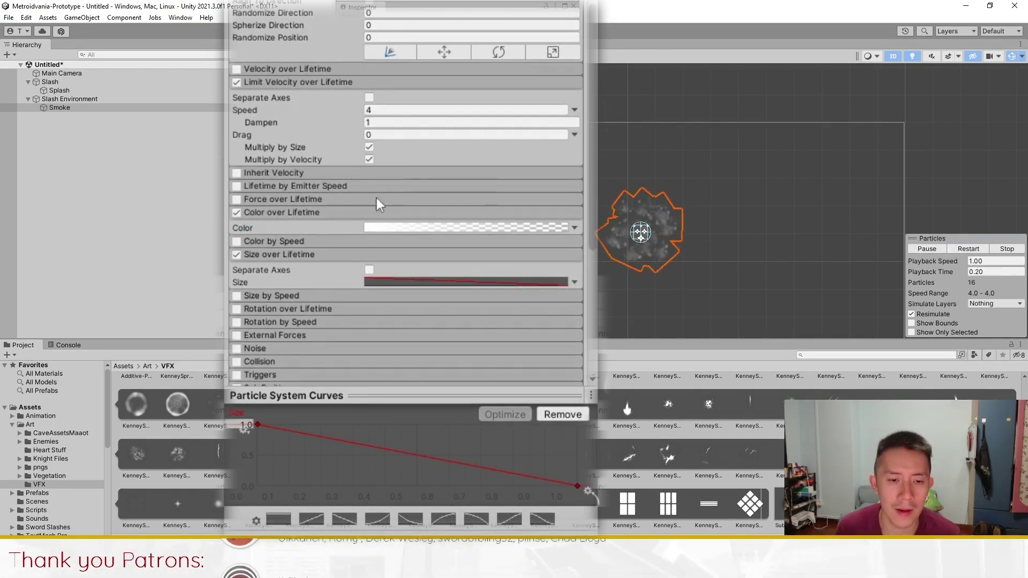
# - Assign the Subtractive-Particle material to Smoke's Renderer and replay the effect
pyautogui.scroll(-5, 377, 205)
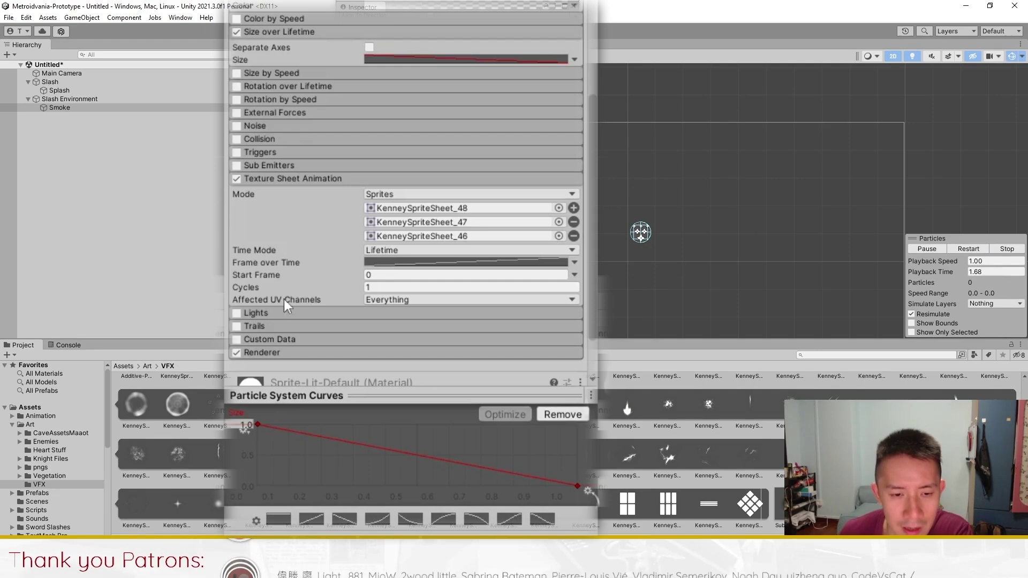
pyautogui.click(268, 352)
pyautogui.scroll(-5, 326, 252)
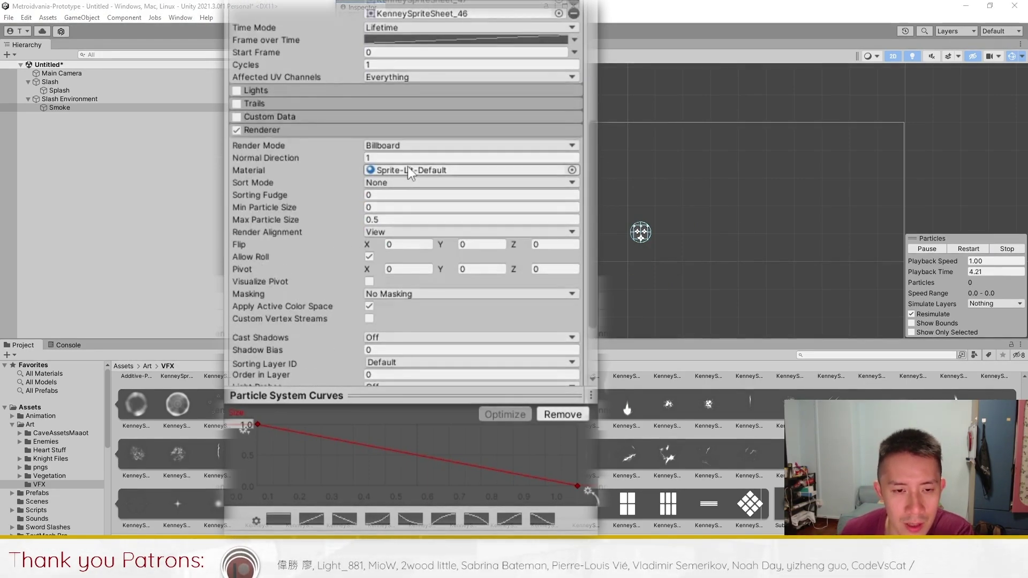
pyautogui.scroll(2, 187, 405)
pyautogui.scroll(-2, 686, 434)
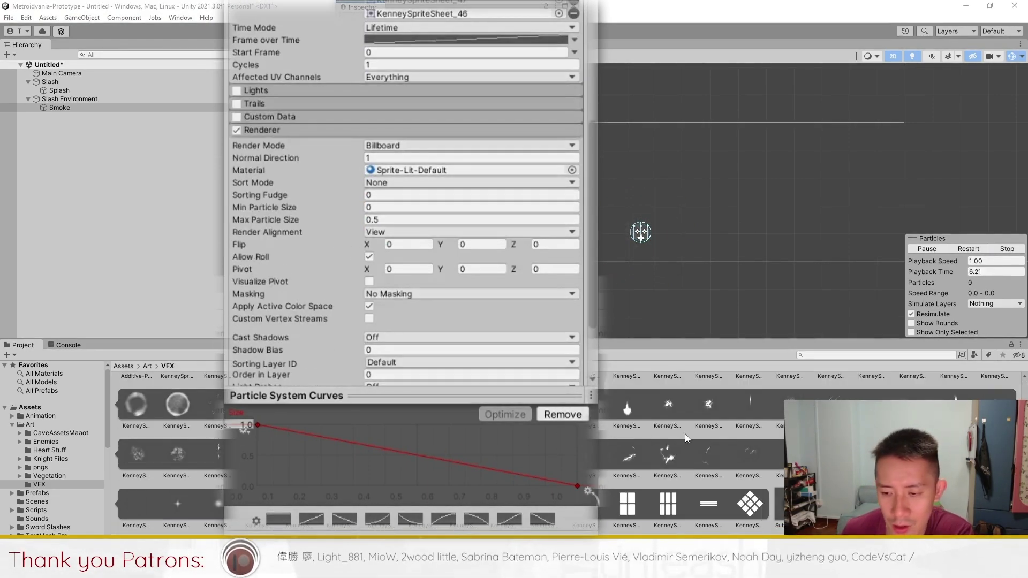
pyautogui.moveTo(686, 434); pyautogui.dragTo(395, 177)
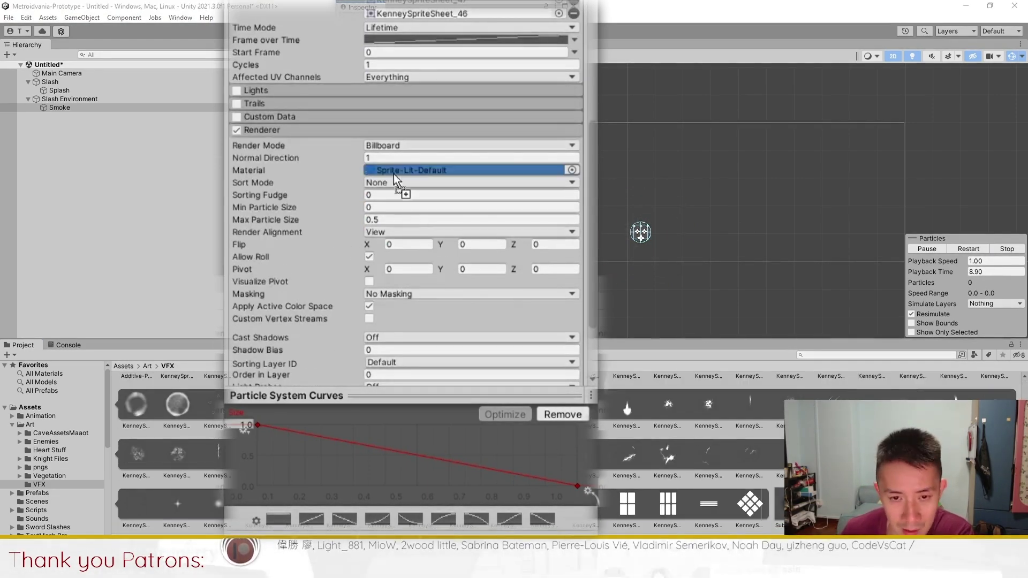
pyautogui.click(971, 250)
pyautogui.click(977, 250)
# - Change Smoke's Start Color to a dark grey with reduced alpha
pyautogui.scroll(15, 558, 87)
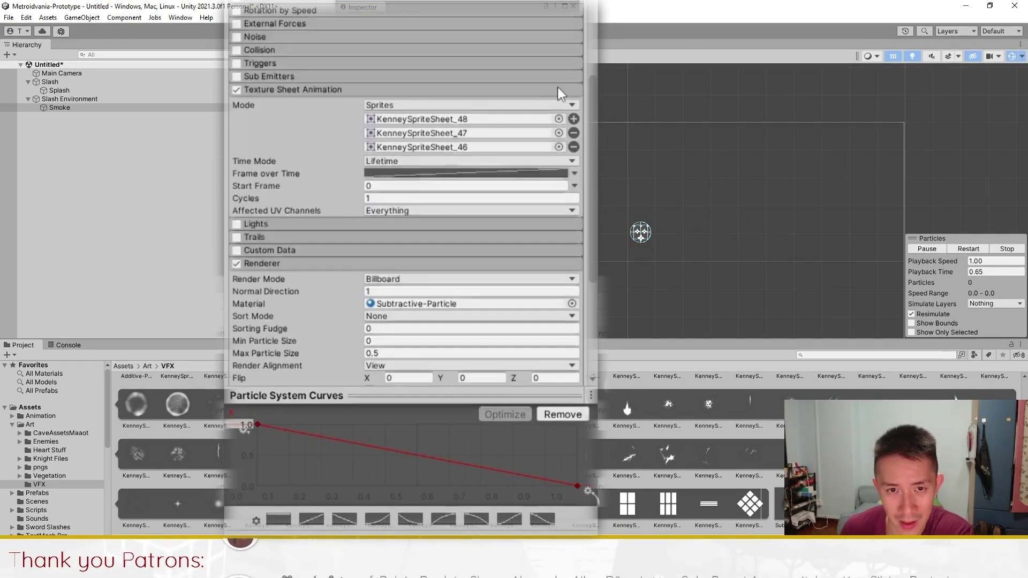
pyautogui.scroll(10, 386, 73)
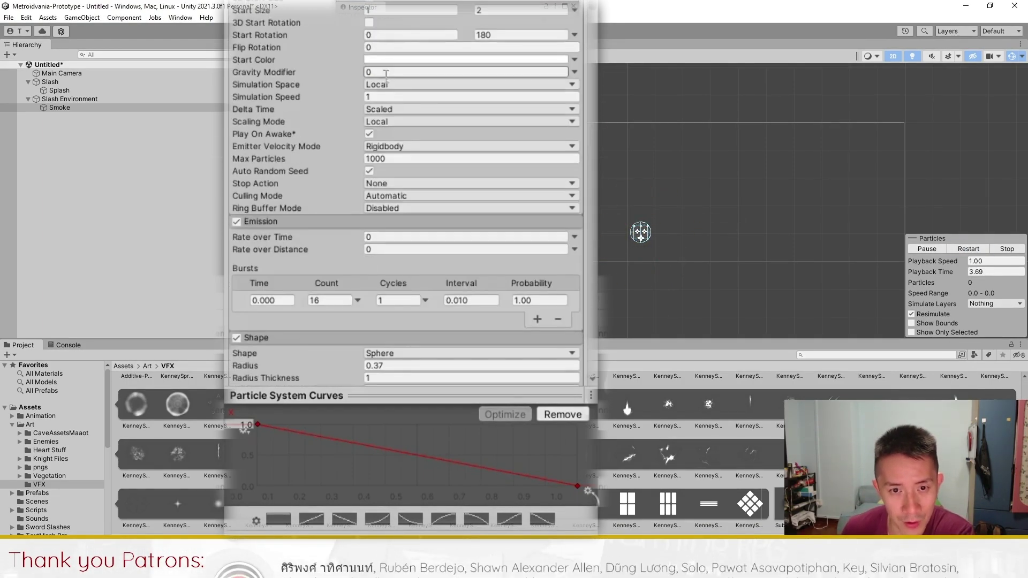
pyautogui.click(387, 60)
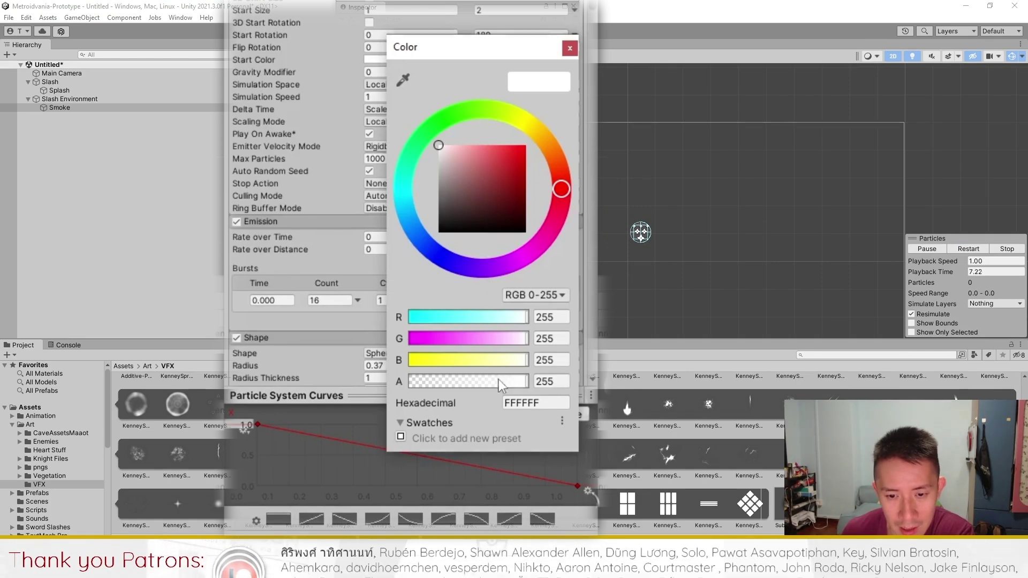
pyautogui.moveTo(433, 383); pyautogui.dragTo(431, 382)
pyautogui.moveTo(461, 159); pyautogui.dragTo(449, 123)
pyautogui.click(641, 74)
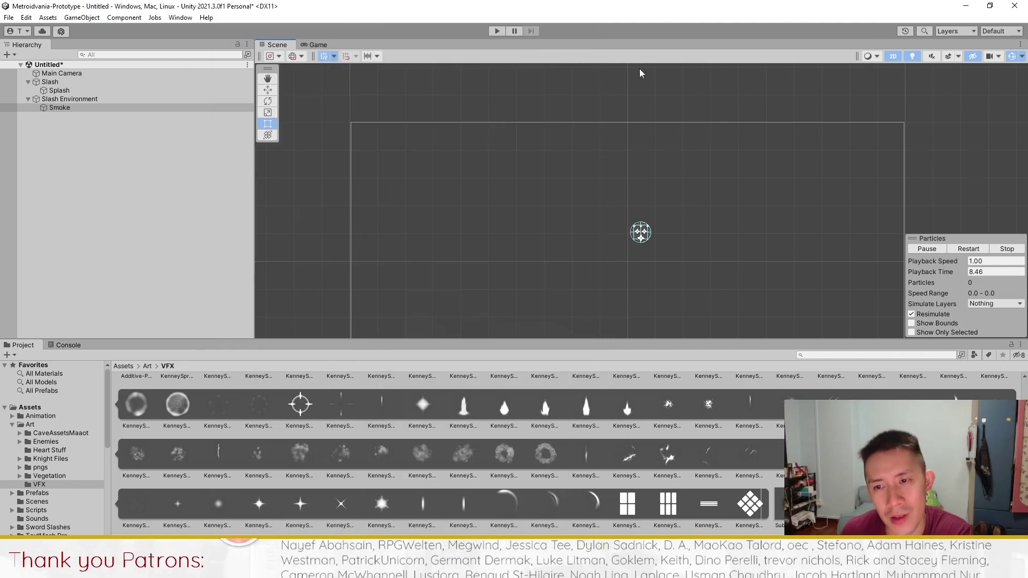
# - Replay the Smoke effect repeatedly to examine how the dark, semi-transparent burst spreads and shrinks
pyautogui.click(968, 249)
pyautogui.click(969, 249)
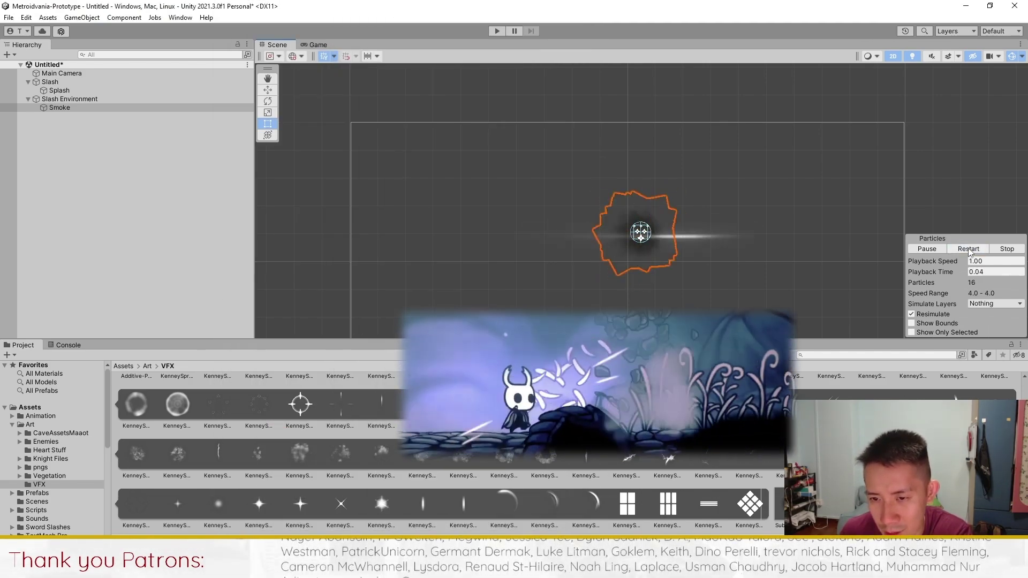
pyautogui.click(969, 249)
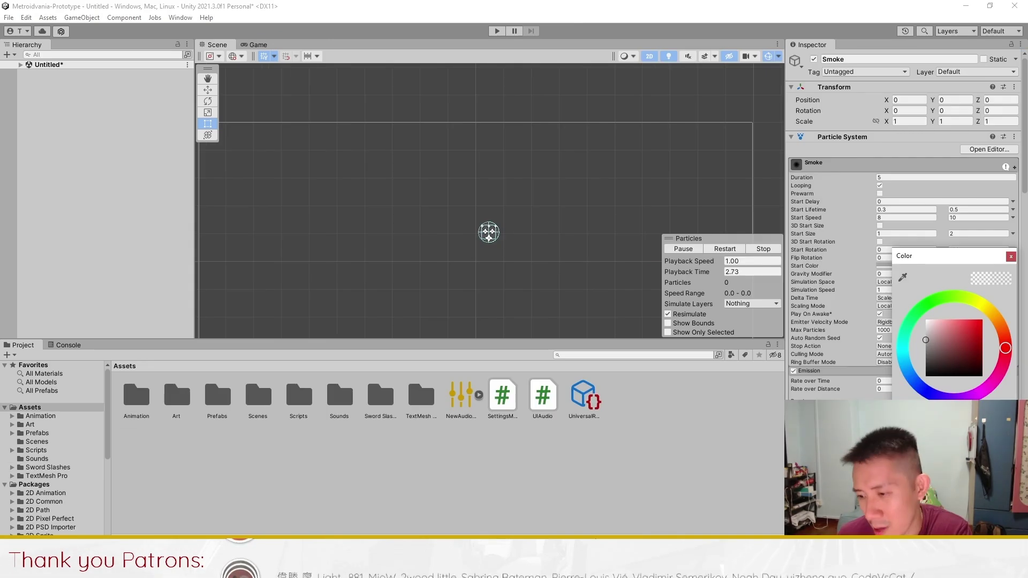
pyautogui.click(724, 250)
pyautogui.click(723, 250)
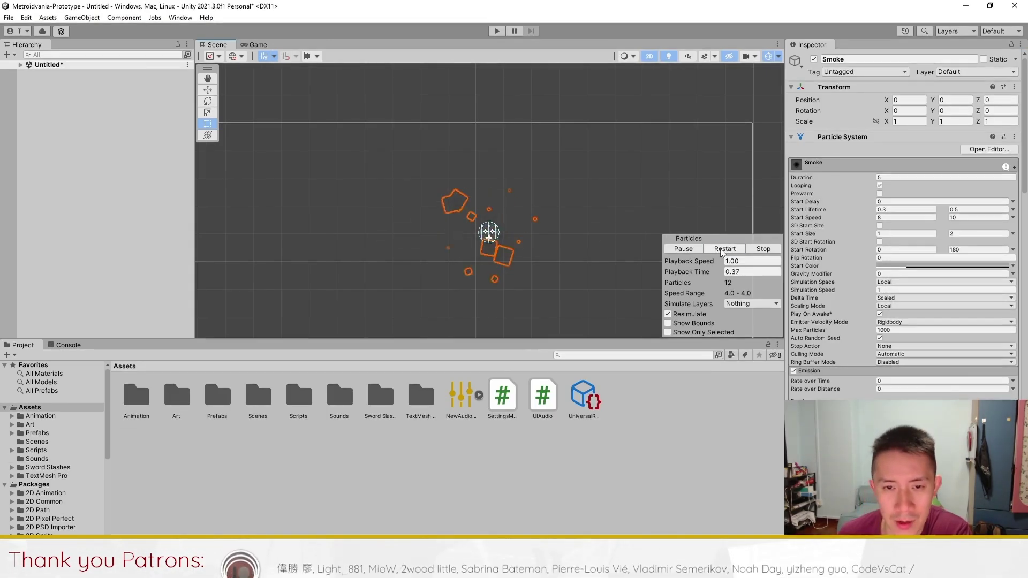
pyautogui.click(723, 249)
pyautogui.click(723, 249)
pyautogui.click(723, 249)
pyautogui.click(723, 250)
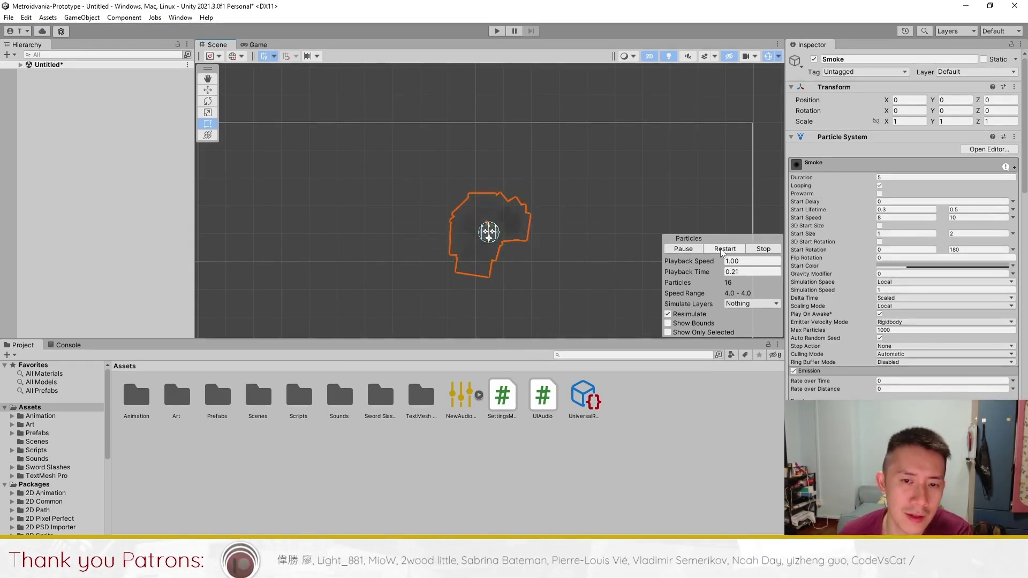
pyautogui.click(723, 250)
pyautogui.click(723, 250)
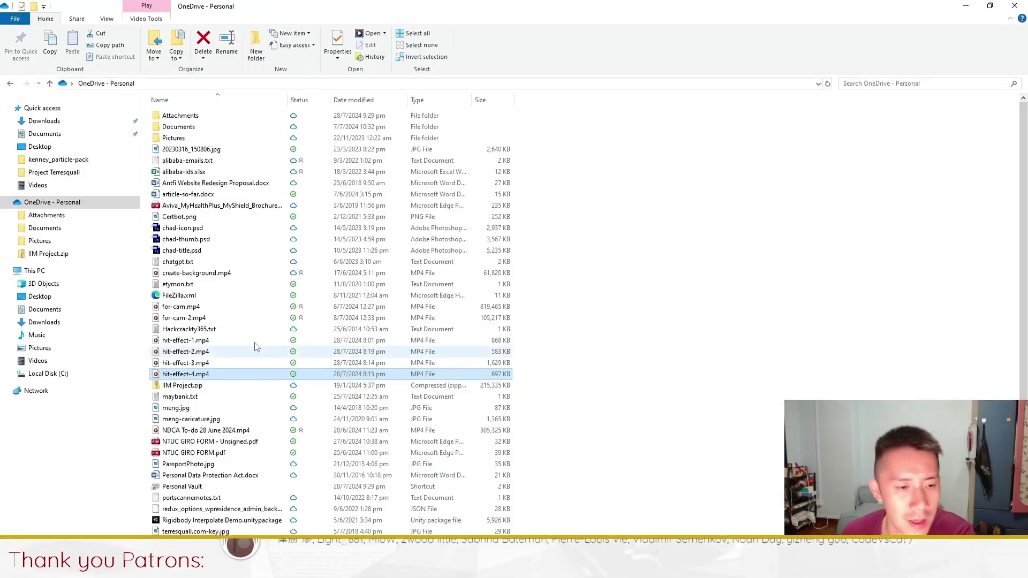
# - Open the reference clip hit-effect-2.mp4 in Media Player, scrub through the slash impact to study its smoke, and close the clip
pyautogui.doubleClick(192, 353)
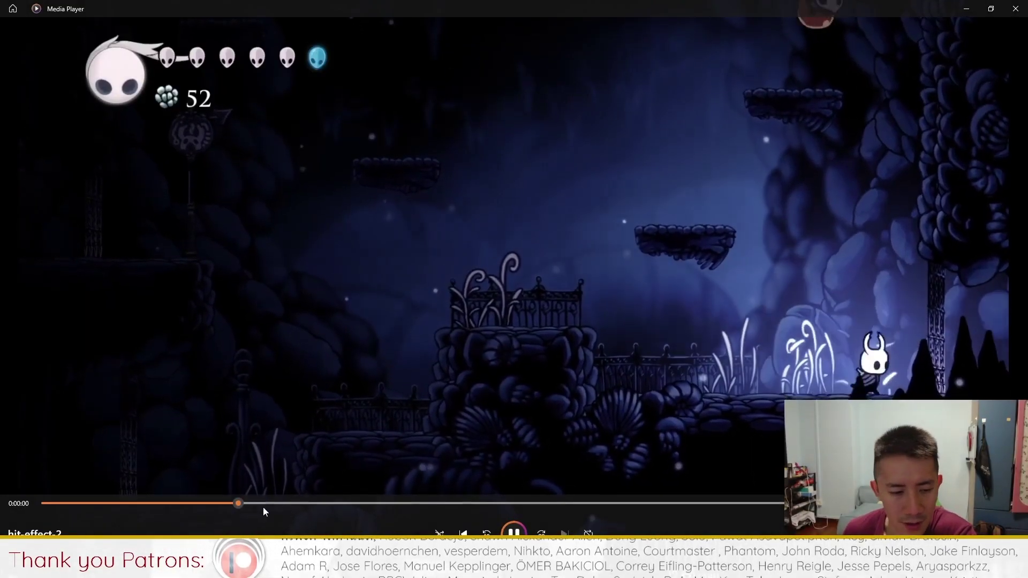
pyautogui.moveTo(485, 498); pyautogui.dragTo(505, 495)
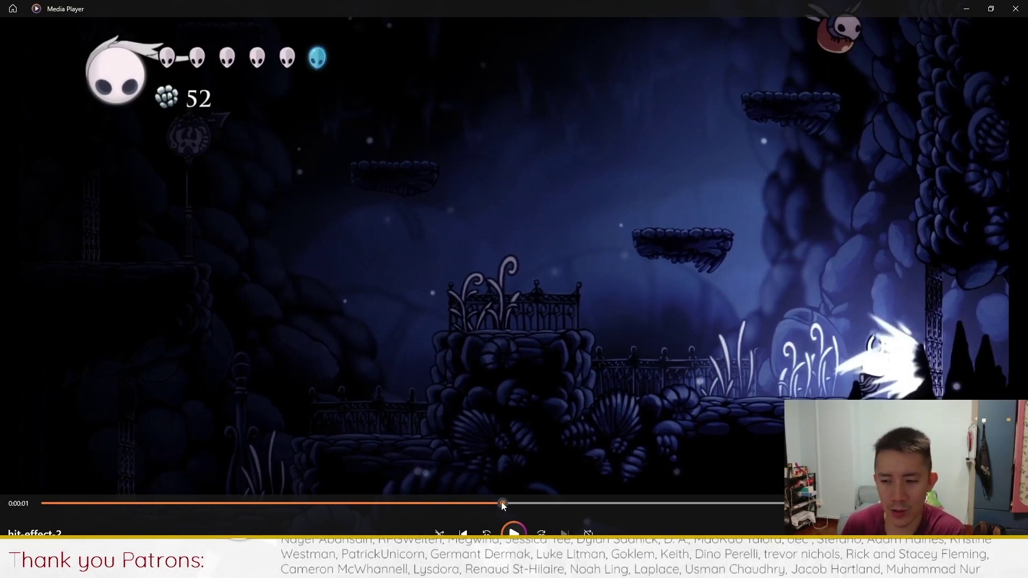
pyautogui.moveTo(501, 504); pyautogui.dragTo(540, 509)
pyautogui.click(1017, 9)
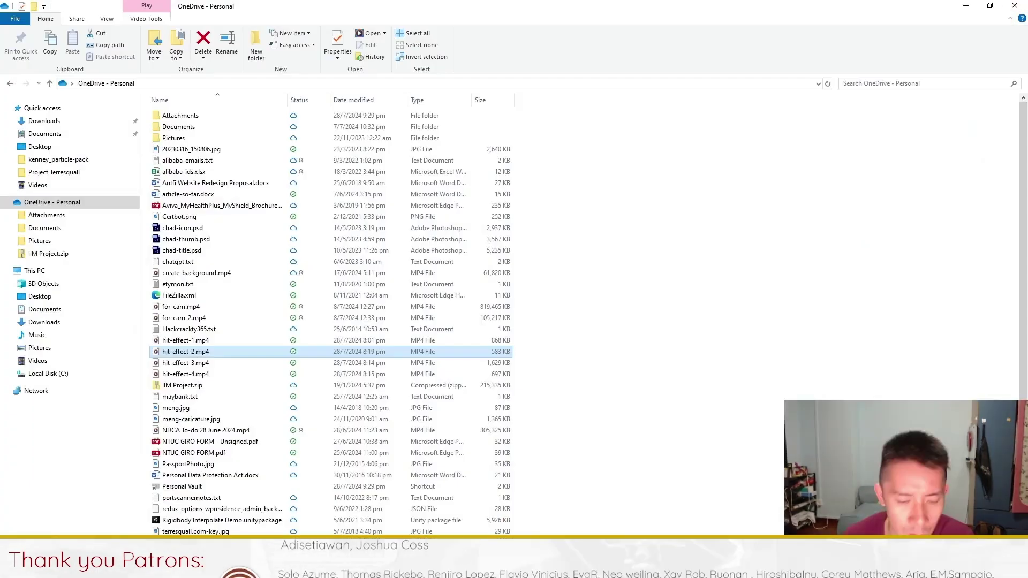
# - Switch back to Unity and add a new Particle System at the root of the scene, keeping its default name
pyautogui.hotkey('alt', 'Tab')
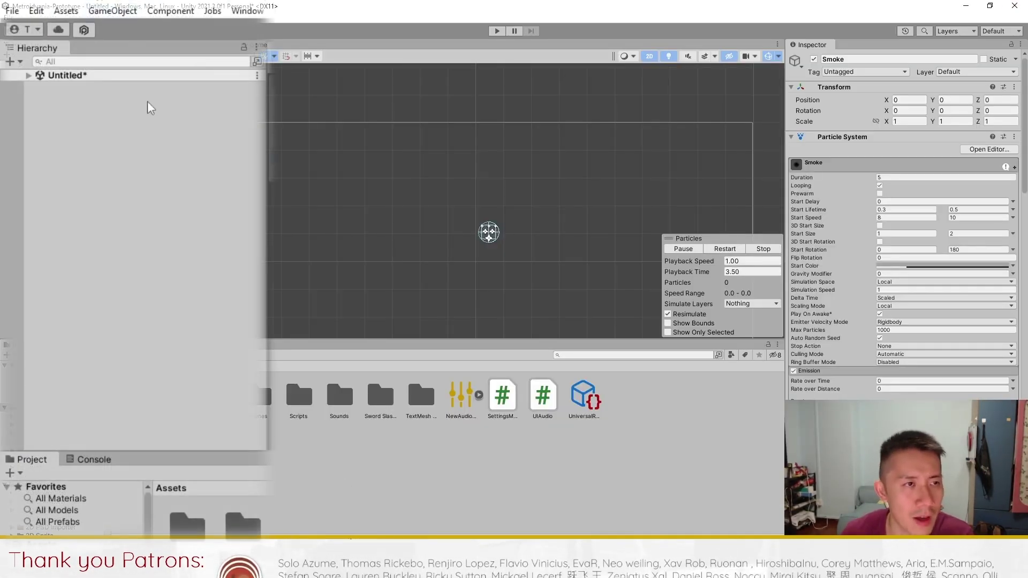
pyautogui.click(29, 75)
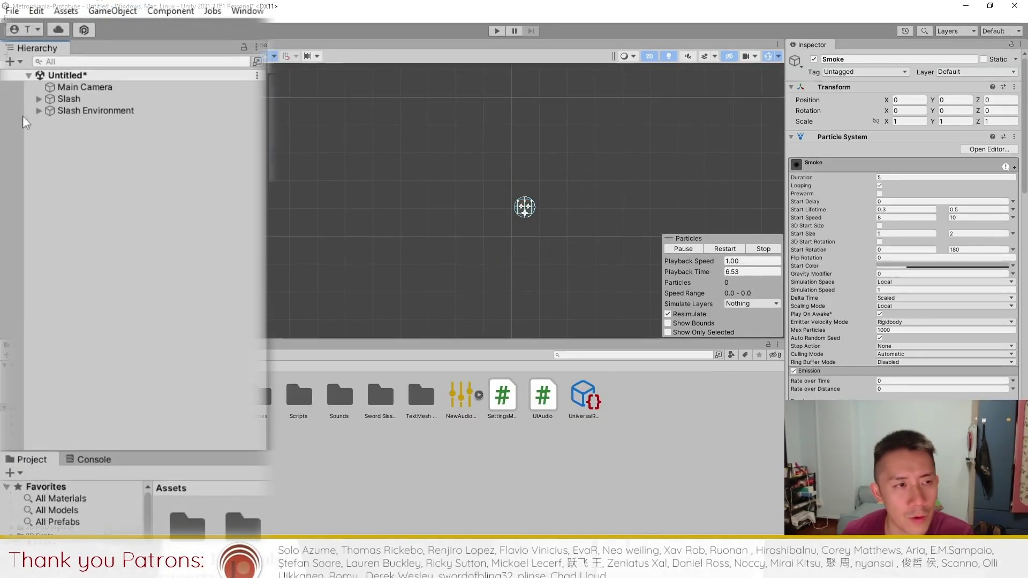
pyautogui.click(259, 224)
pyautogui.click(113, 11)
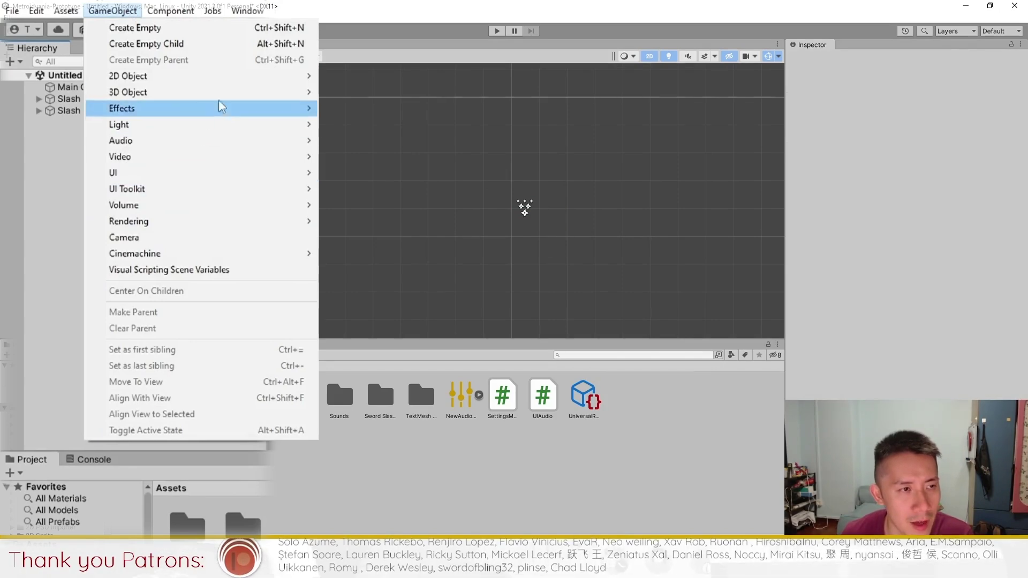
pyautogui.moveTo(222, 107)
pyautogui.click(356, 107)
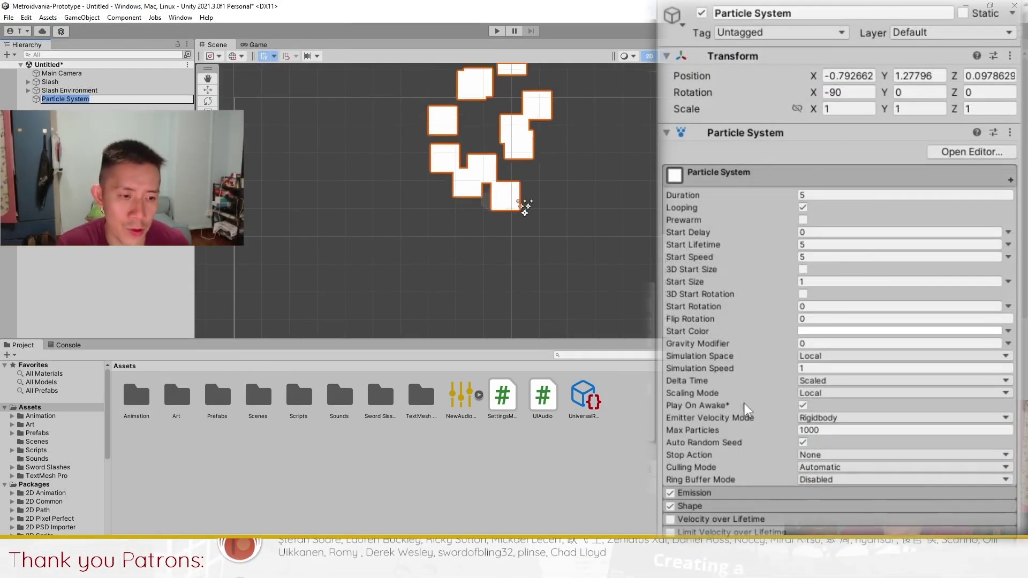
pyautogui.press('Return')
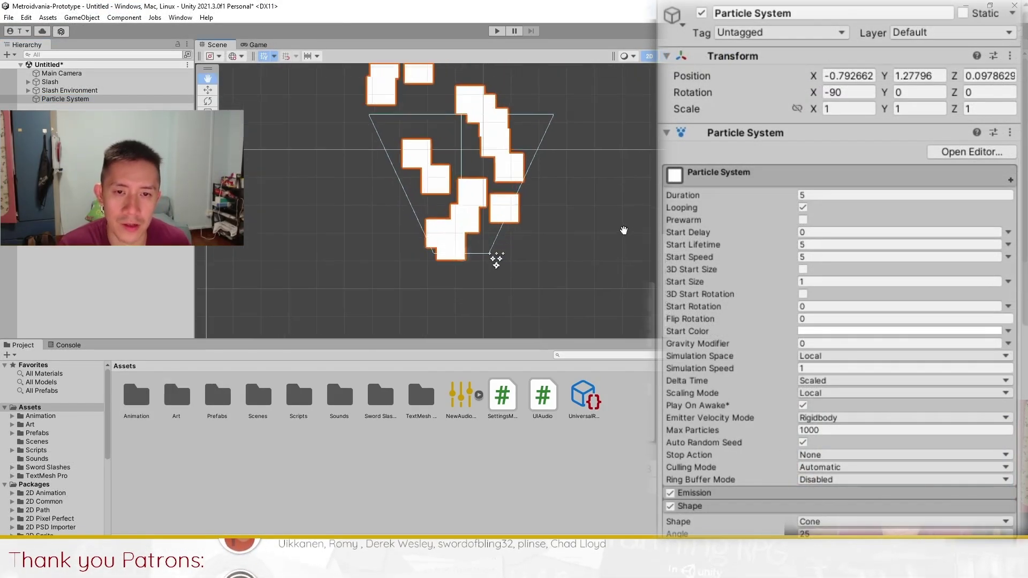
# - Set the new particle system's cone Shape to an Angle of 45 and a Radius of 0.01
pyautogui.scroll(-3, 807, 371)
pyautogui.scroll(-2, 807, 371)
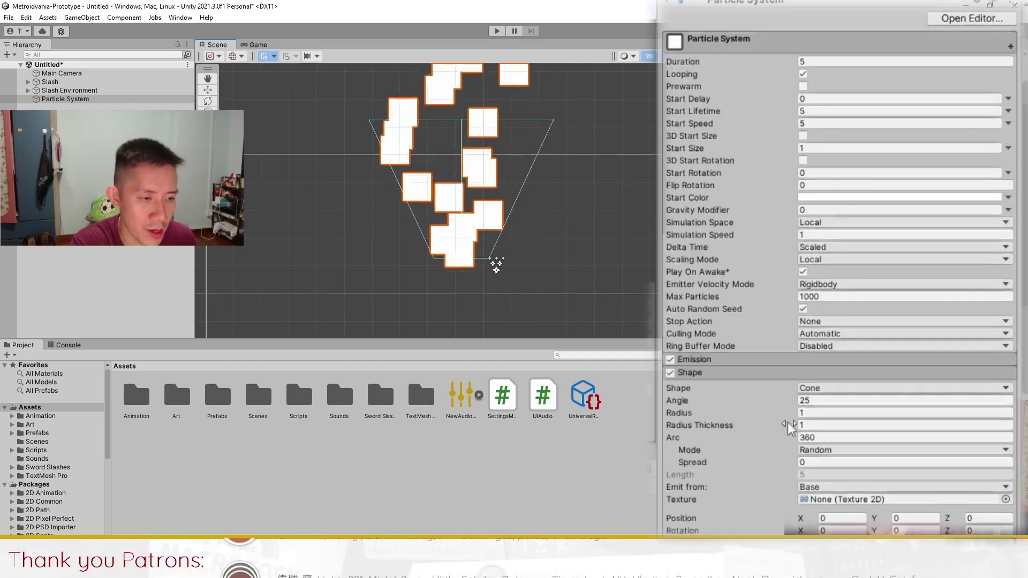
pyautogui.click(822, 401)
pyautogui.write('45')
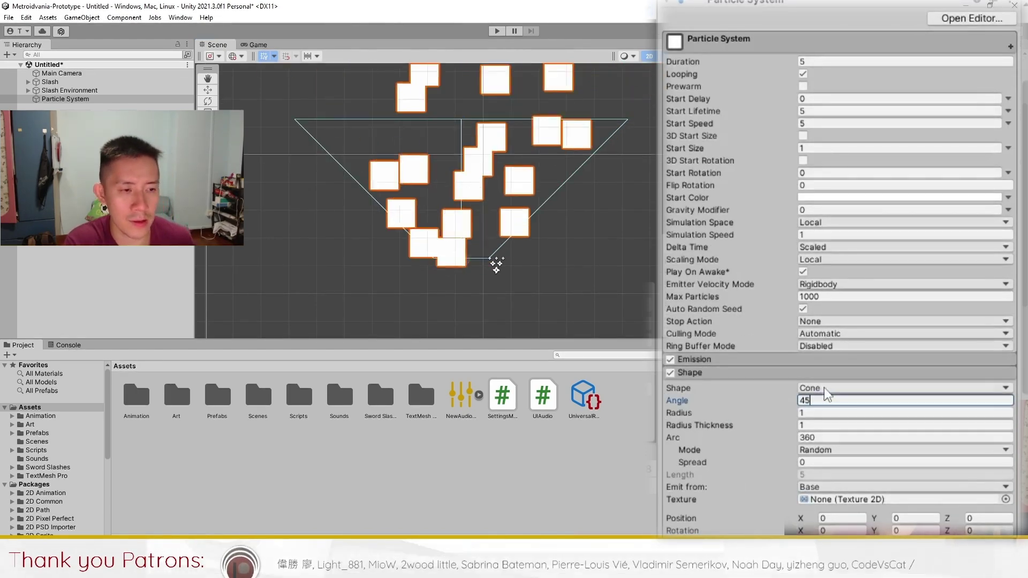
pyautogui.click(835, 413)
pyautogui.write('0.04')
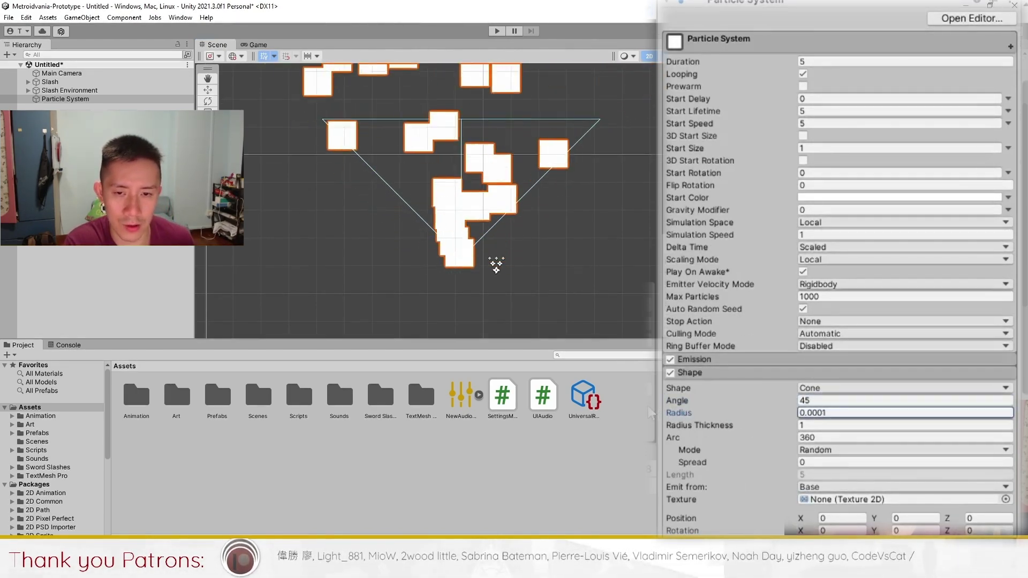
pyautogui.press('BackSpace')
pyautogui.write('011')
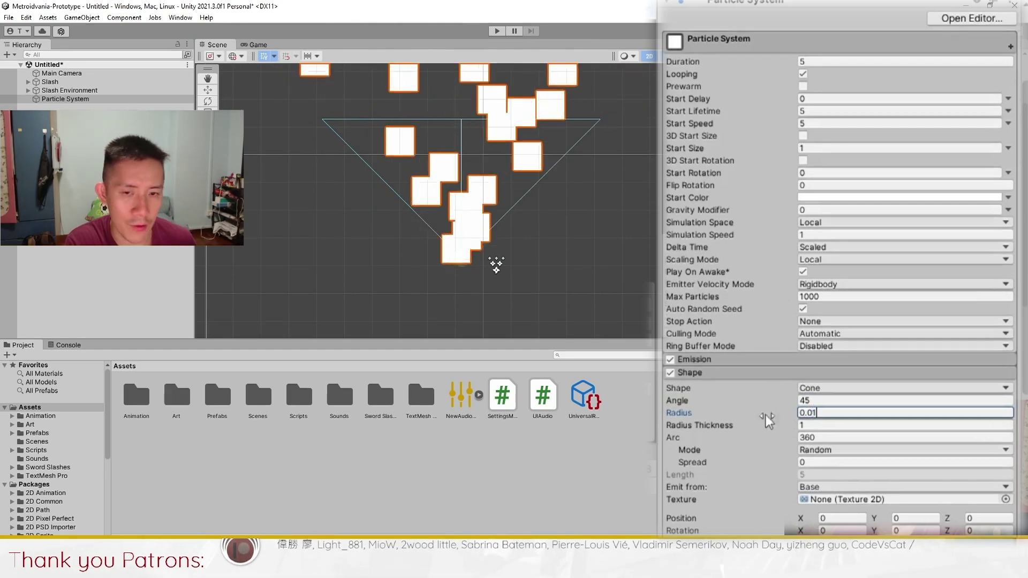
pyautogui.press('Return')
# - Add an Emission burst of 30 particles at time 0 and set Rate over Time to 0
pyautogui.click(695, 360)
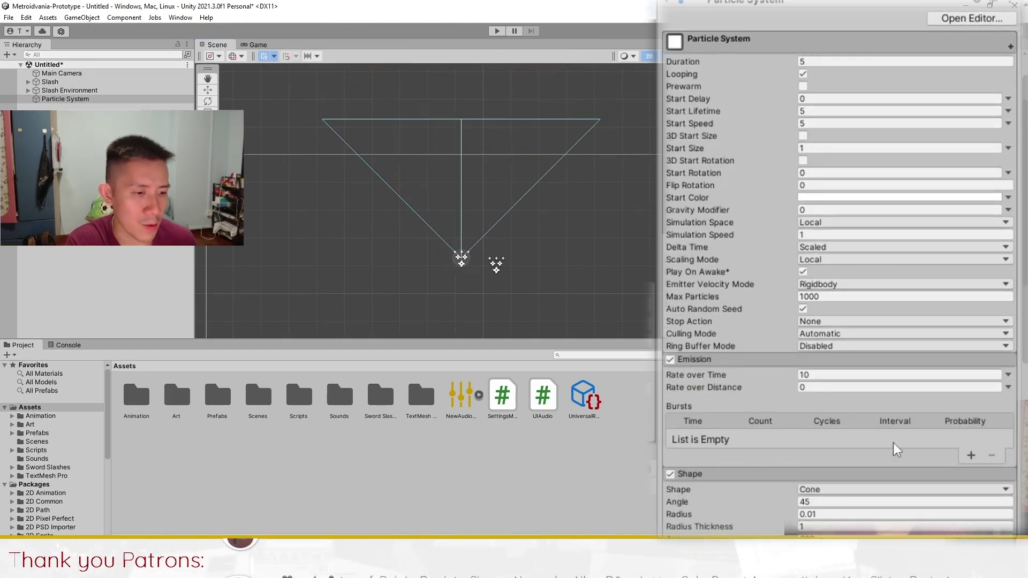
pyautogui.click(972, 456)
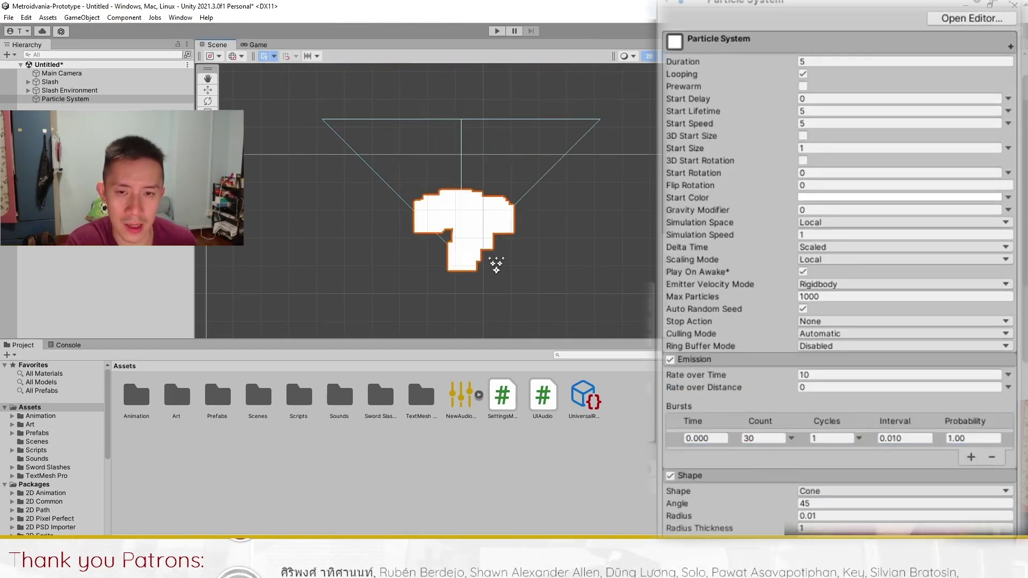
pyautogui.click(900, 375)
pyautogui.write('0')
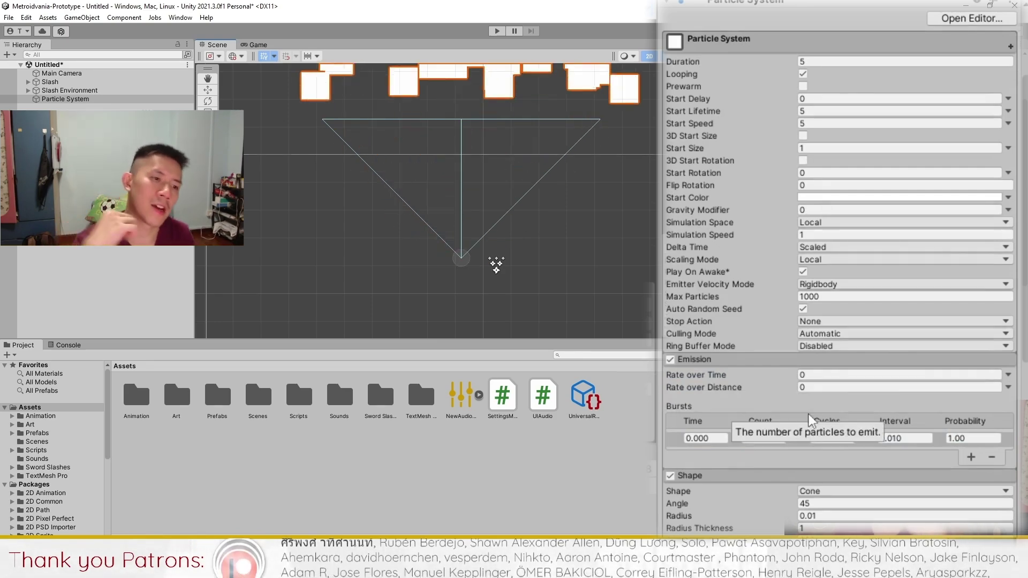
# - Enable Trails and set Width over Trail to Random Between Two Curves, each rising mid-trail and tapering at the ends
pyautogui.scroll(-8, 815, 418)
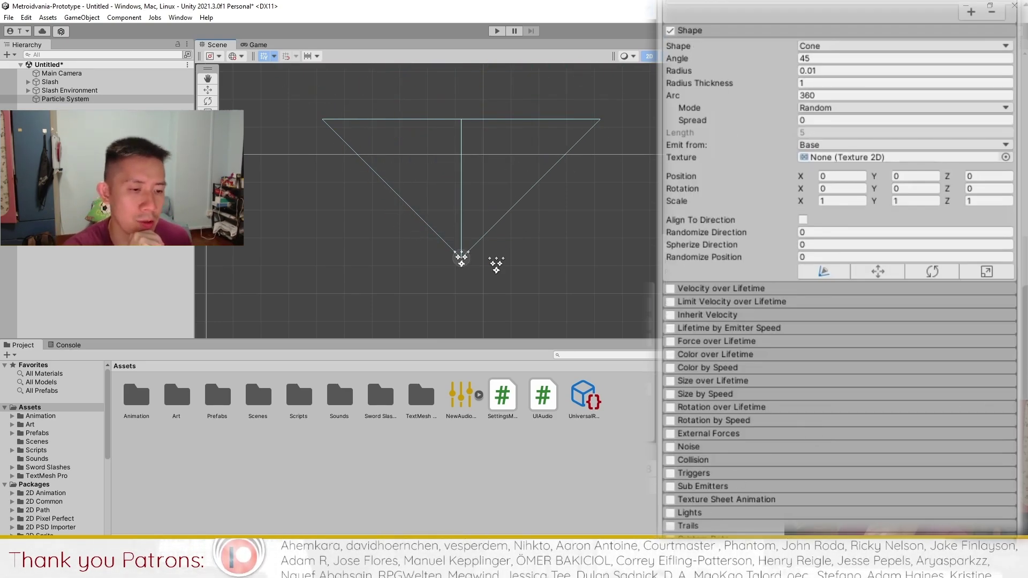
pyautogui.scroll(-2, 841, 268)
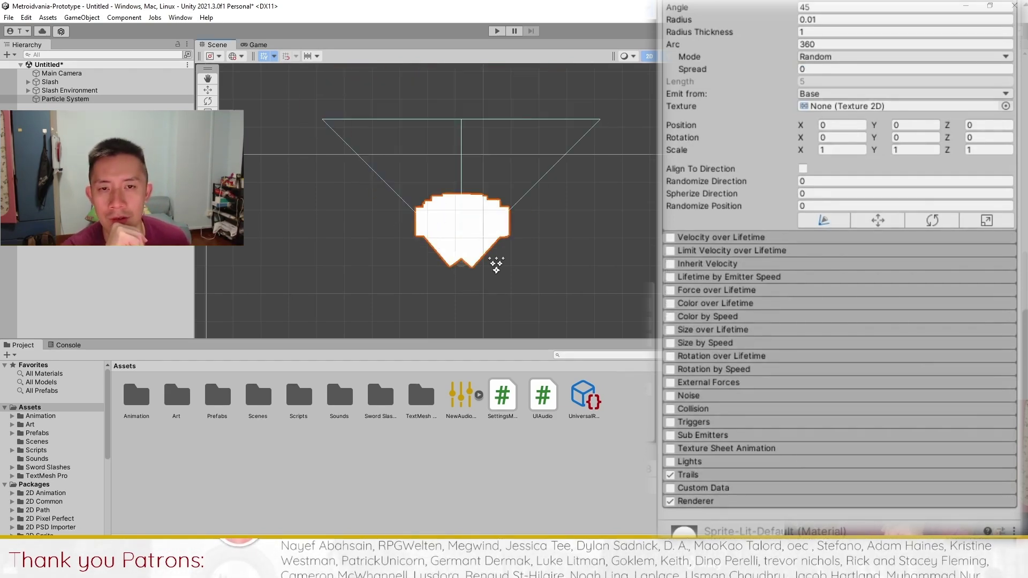
pyautogui.scroll(-2, 663, 387)
pyautogui.click(688, 389)
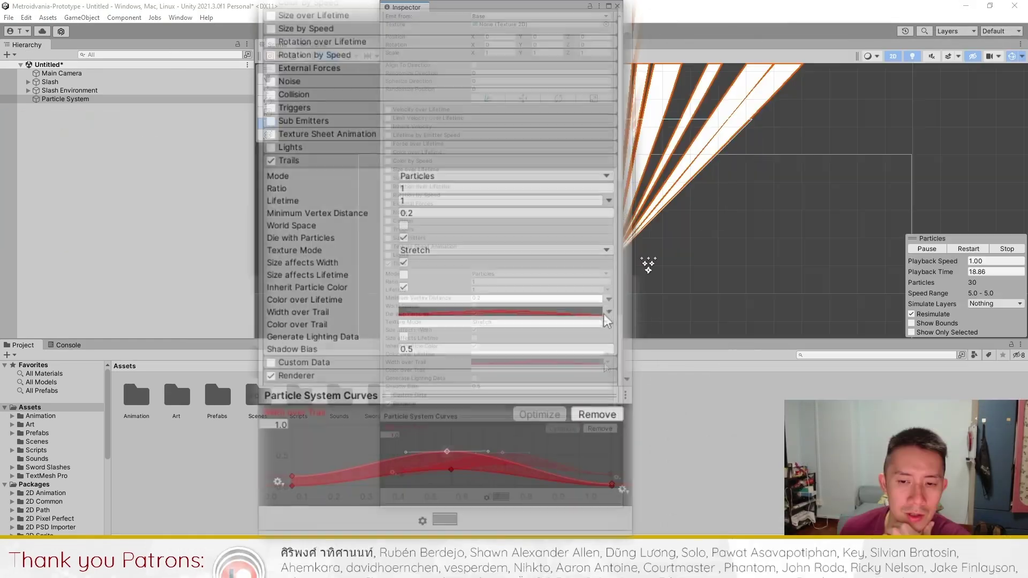
pyautogui.click(609, 312)
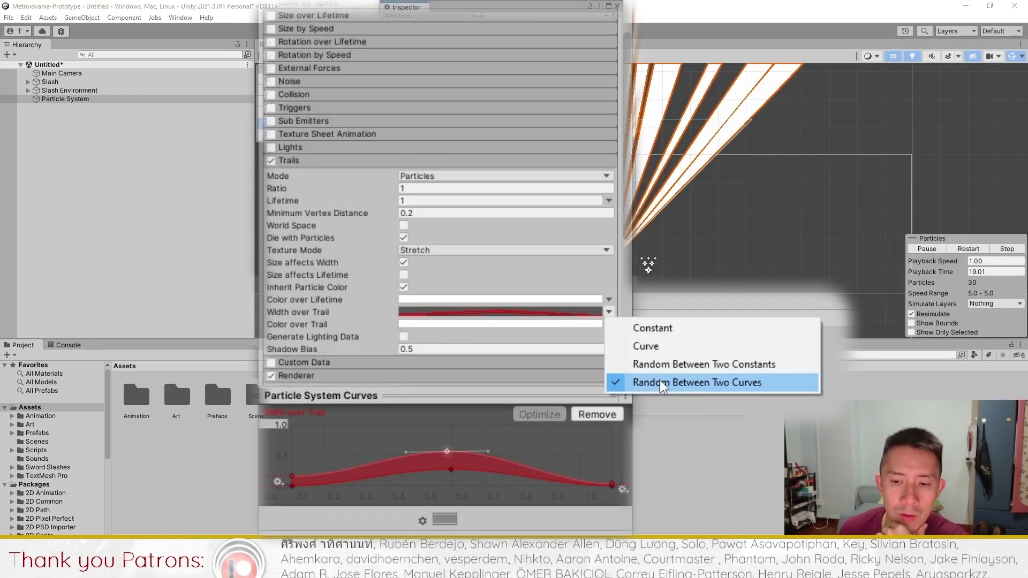
pyautogui.click(456, 459)
pyautogui.moveTo(451, 450); pyautogui.dragTo(451, 450)
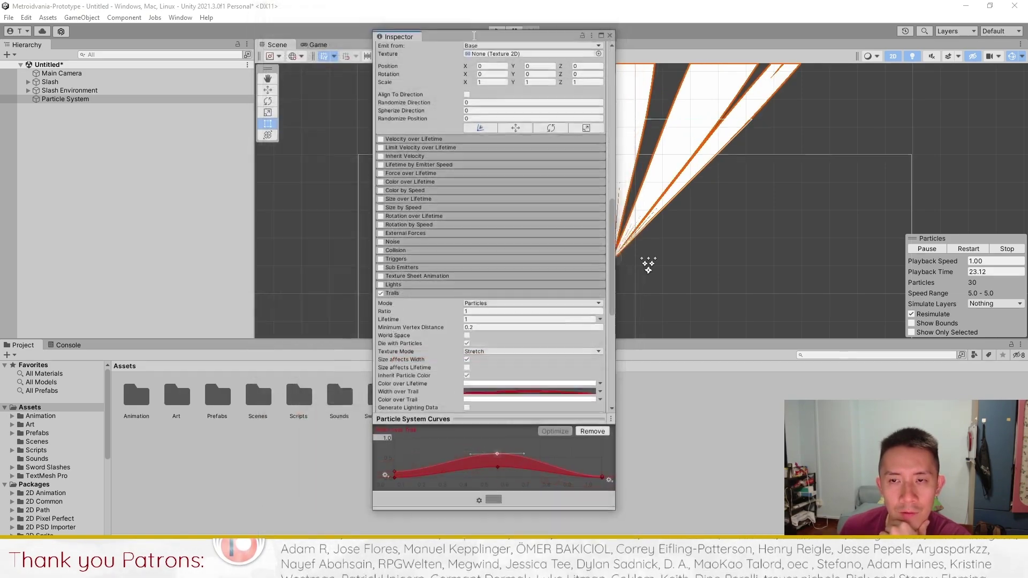
# - Disable Inherit Particle Color and Size affects Width for the trails, and set the particles' Start Color alpha to 0
pyautogui.scroll(4, 239, 256)
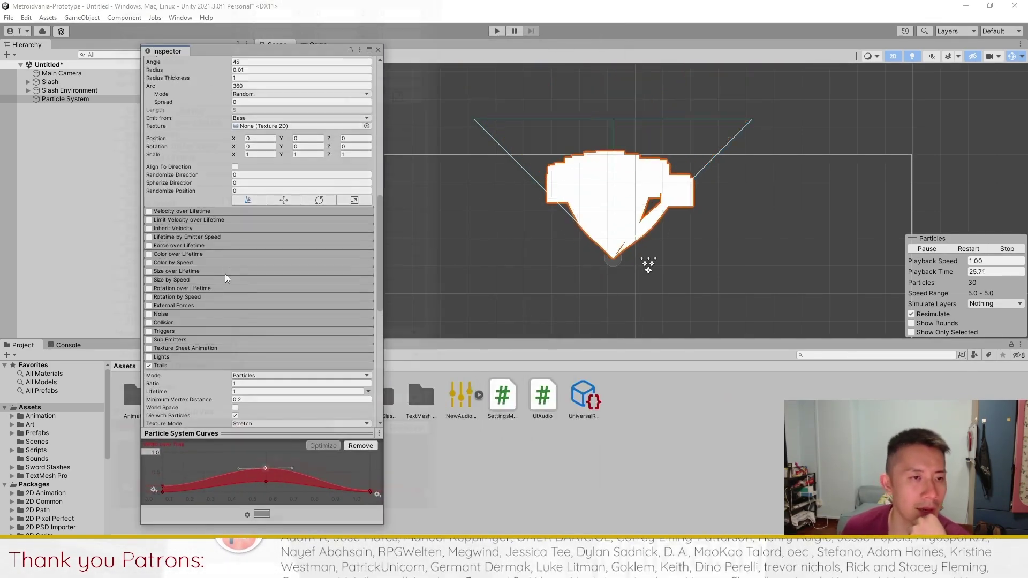
pyautogui.scroll(-5, 224, 201)
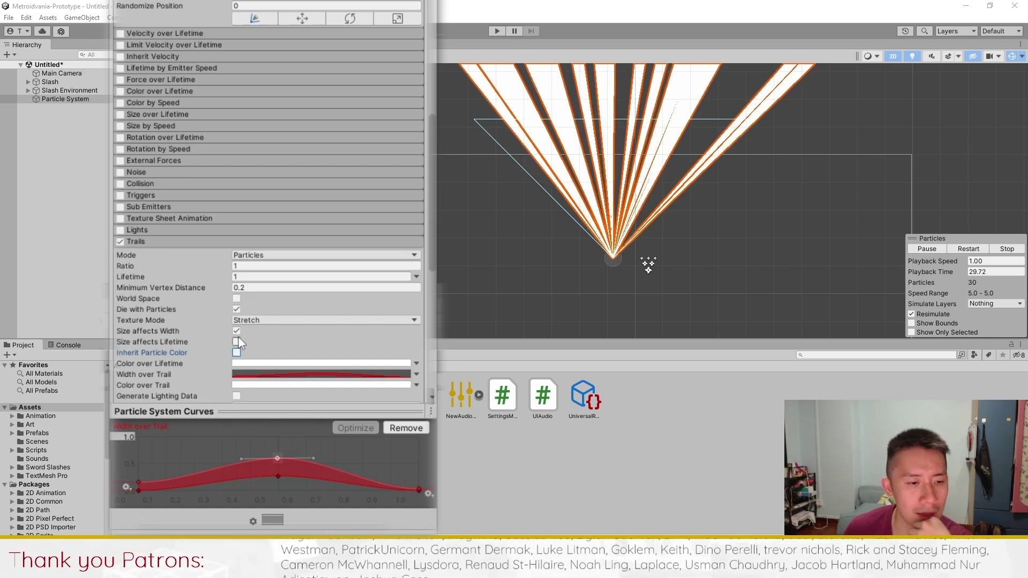
pyautogui.scroll(5, 288, 171)
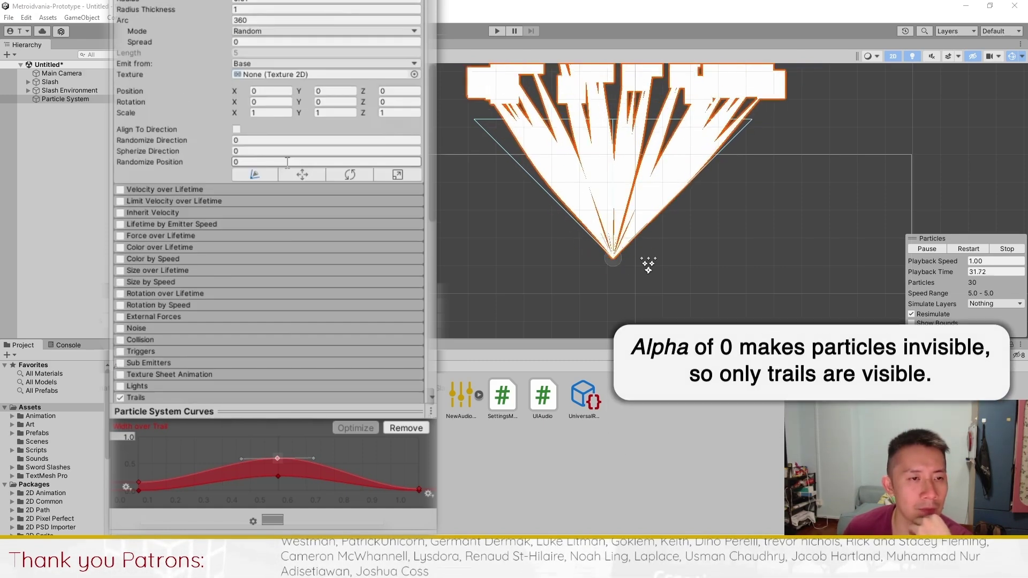
pyautogui.scroll(10, 288, 162)
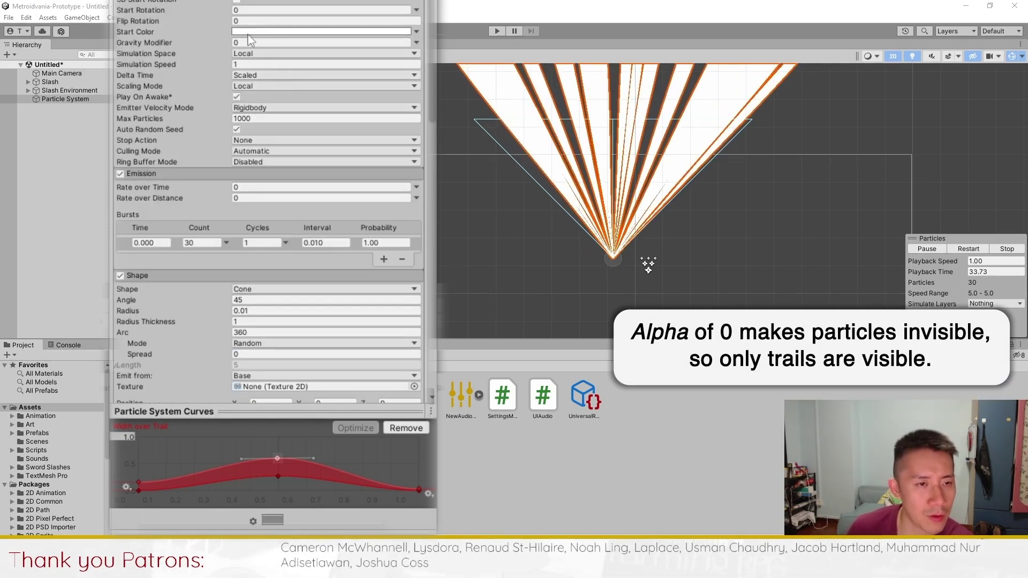
pyautogui.click(254, 31)
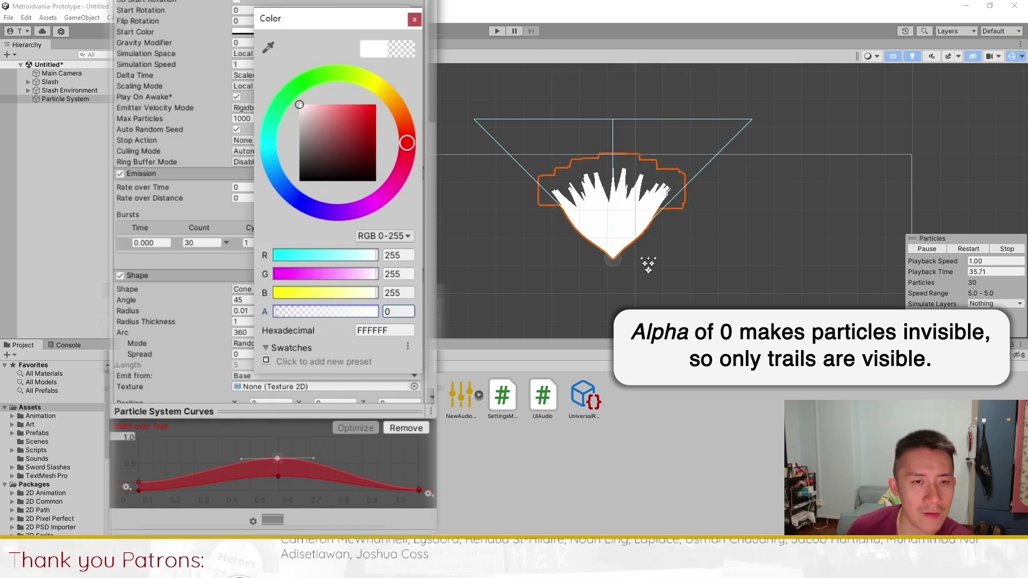
pyautogui.click(414, 20)
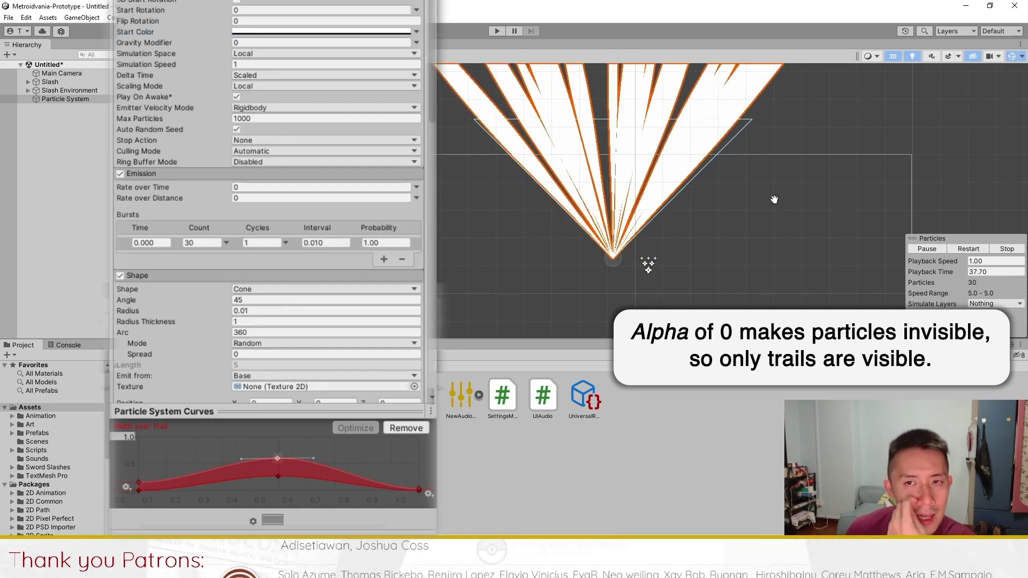
# - Set Start Lifetime to random between 0.2 and 0.3 and replay the trail burst
pyautogui.scroll(-3, 705, 210)
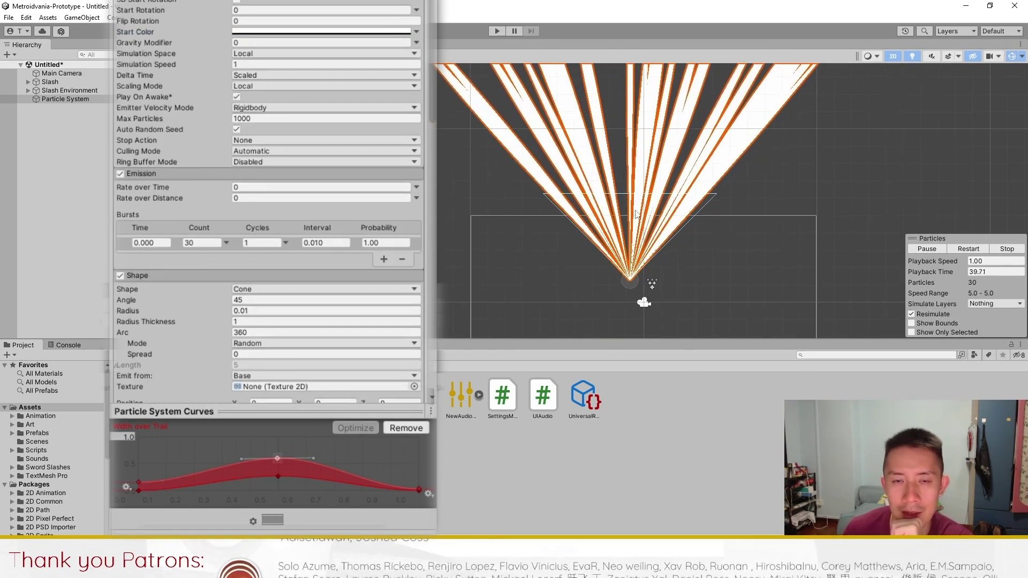
pyautogui.scroll(3, 263, 1)
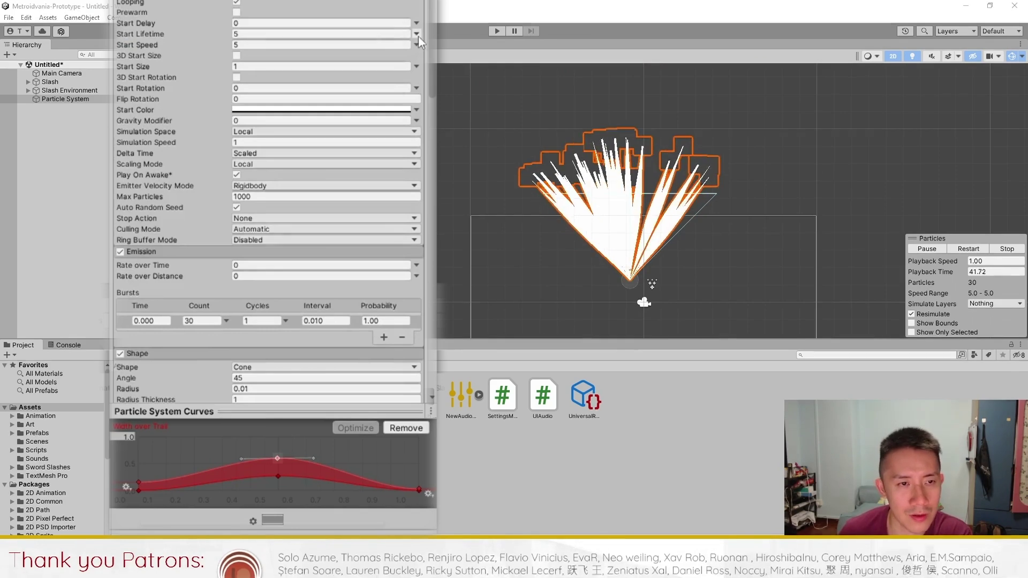
pyautogui.click(416, 34)
pyautogui.click(471, 78)
pyautogui.click(305, 36)
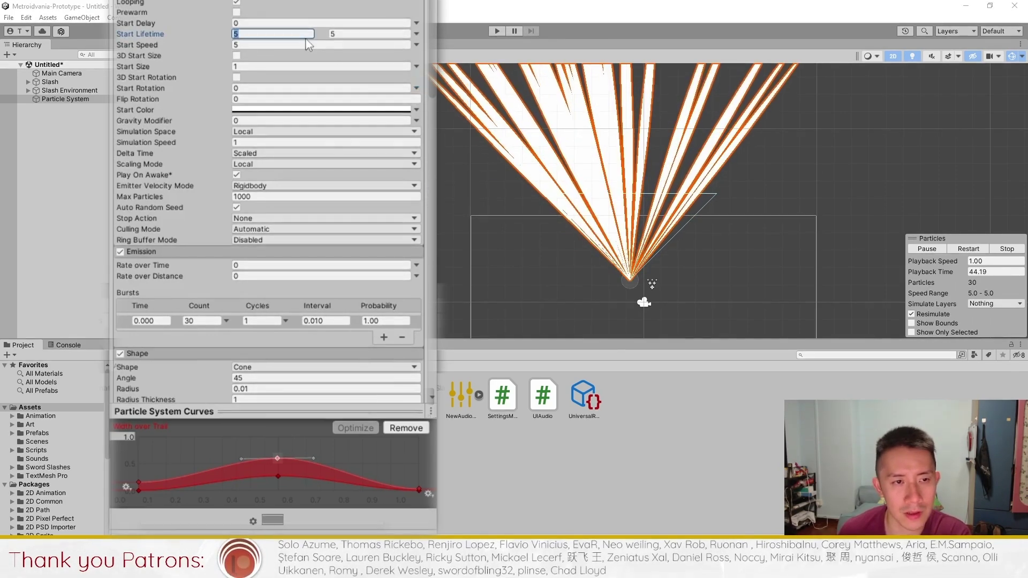
pyautogui.write('0.2')
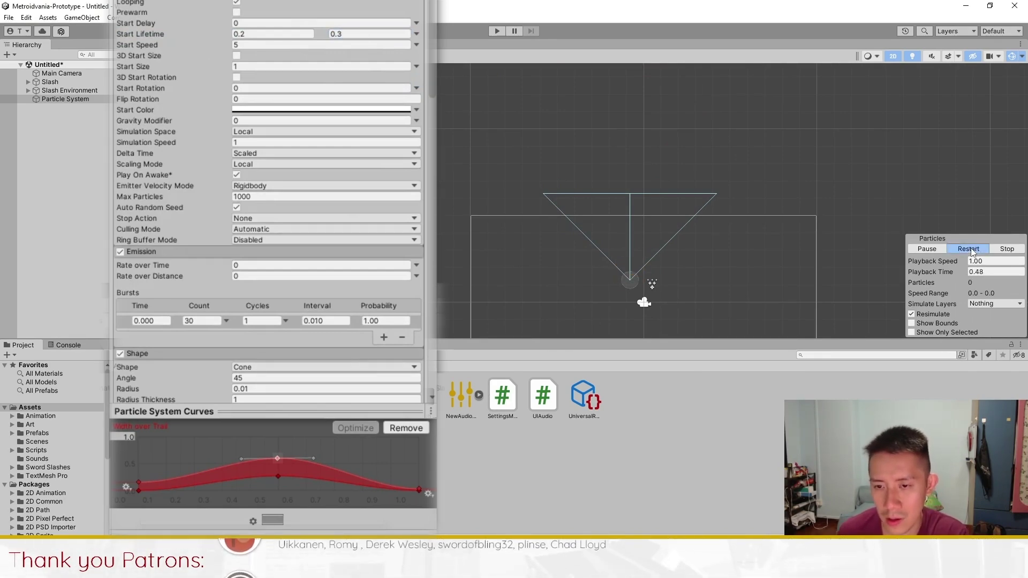
pyautogui.scroll(3, 642, 268)
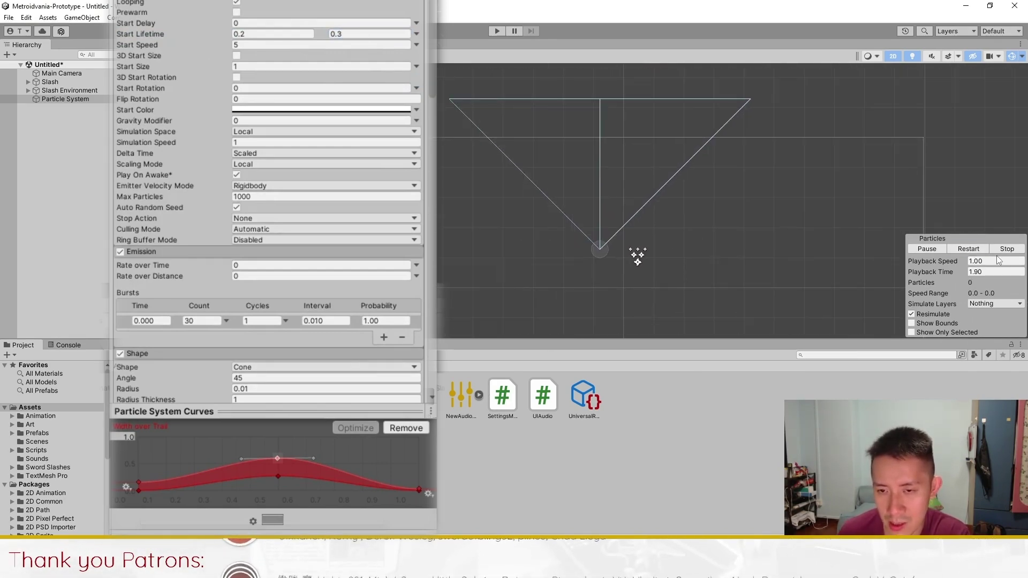
pyautogui.click(971, 249)
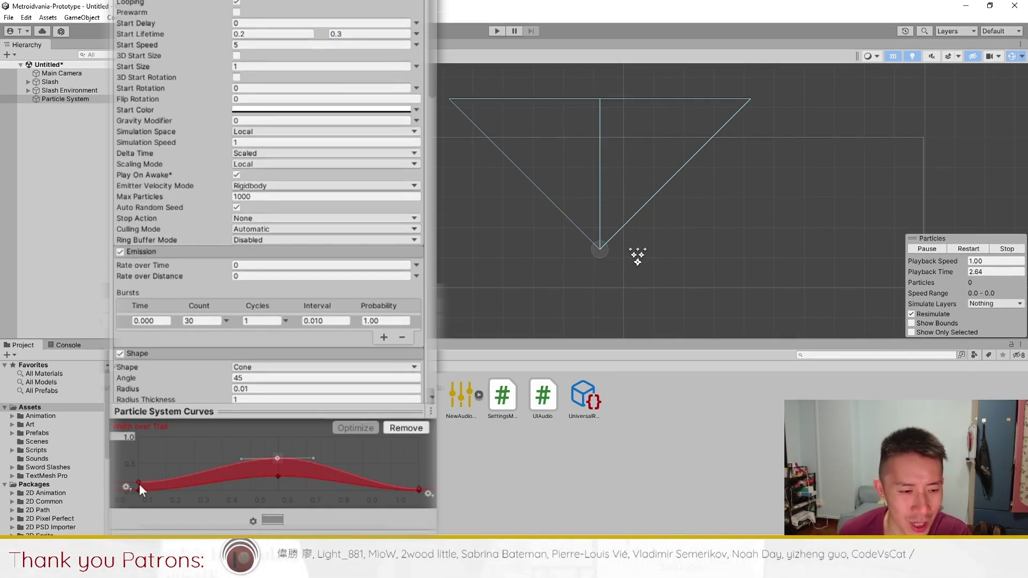
# - Lower the starting and peak widths of the upper Width over Trail curve, set the burst count to 24, and replay
pyautogui.moveTo(139, 484); pyautogui.dragTo(135, 490)
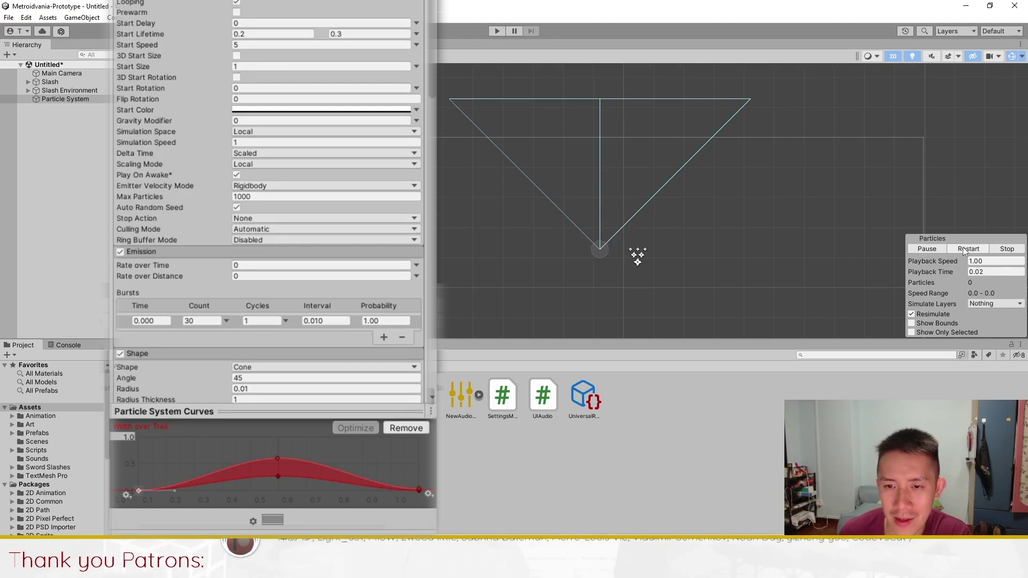
pyautogui.scroll(-2, 279, 274)
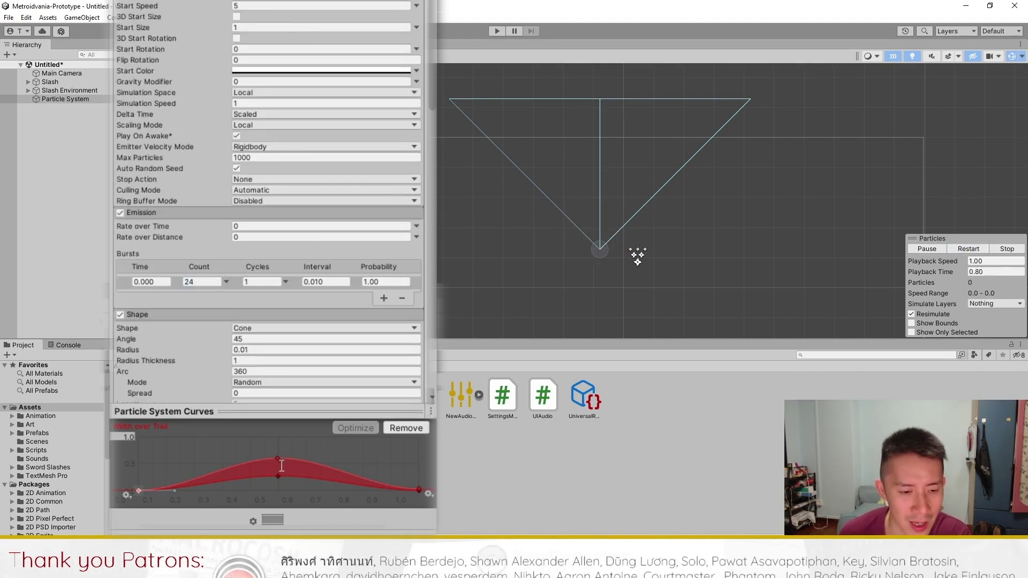
pyautogui.moveTo(277, 460); pyautogui.dragTo(279, 467)
pyautogui.click(976, 249)
# - Assign the Additive-Particle material to the Renderer's Material slot
pyautogui.scroll(-20, 259, 236)
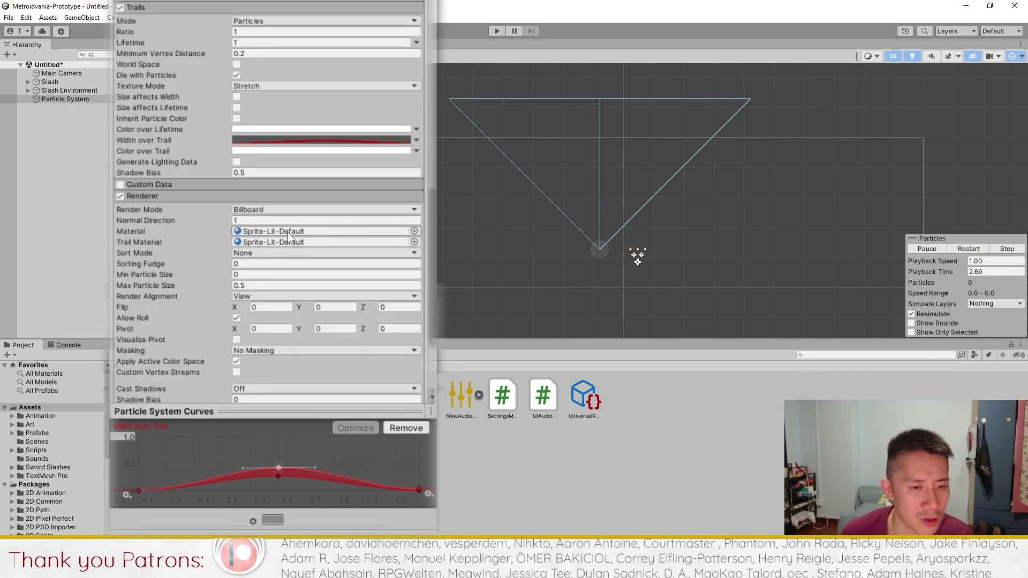
pyautogui.moveTo(302, 25); pyautogui.dragTo(290, 62)
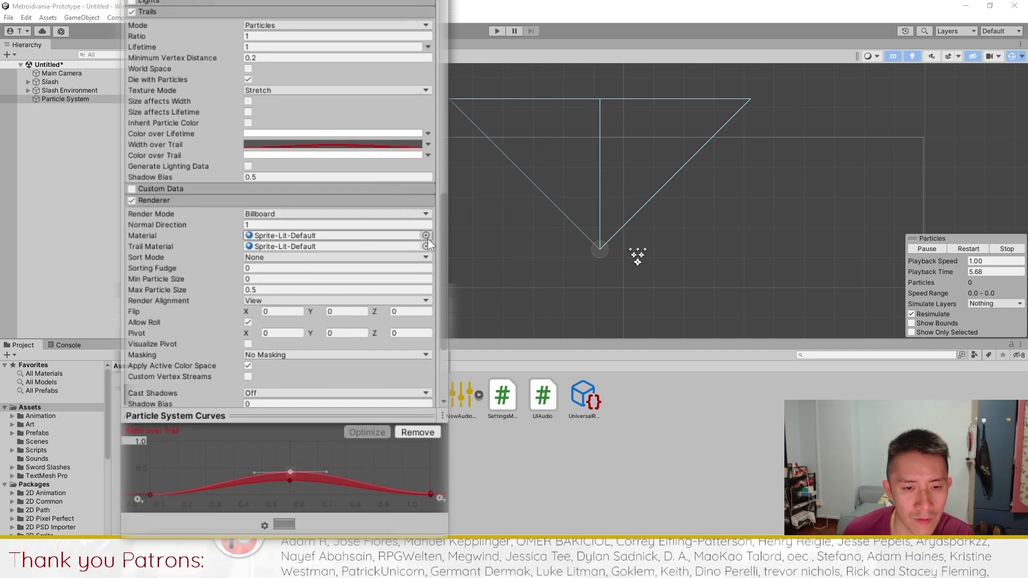
pyautogui.click(426, 245)
pyautogui.scroll(10, 563, 352)
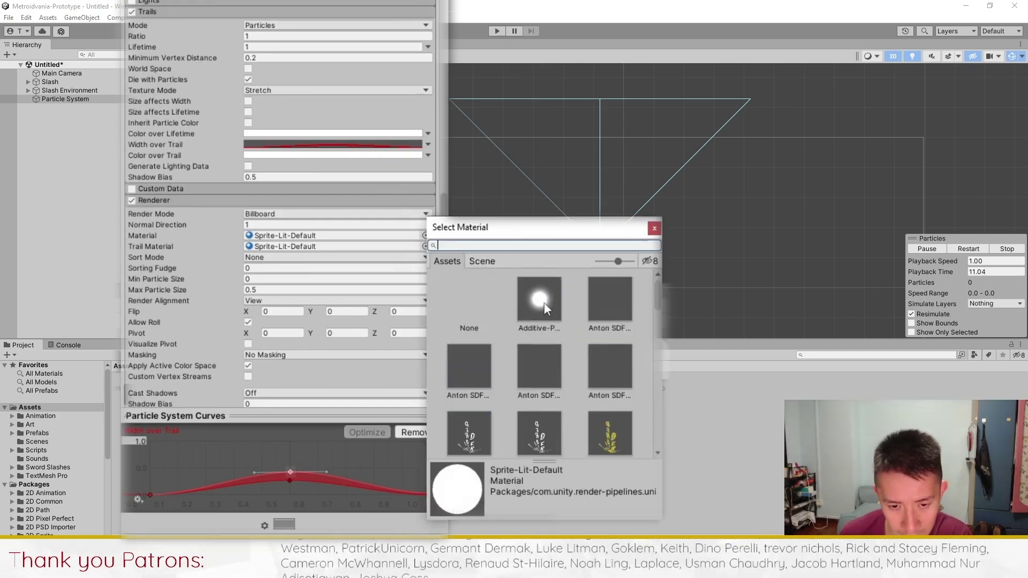
pyautogui.click(544, 304)
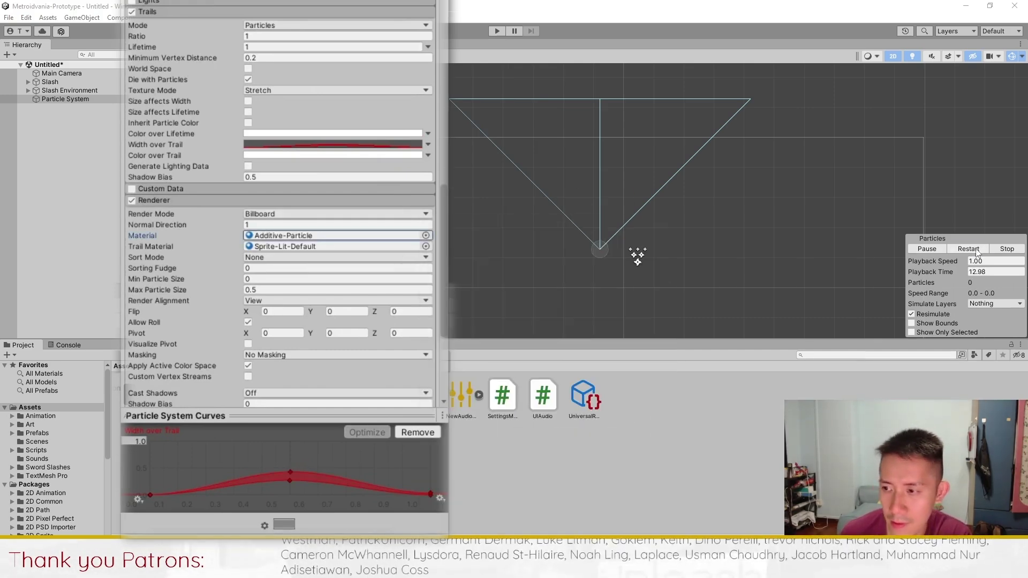
# - Assign the Additive-Particle material to the Renderer's Trail Material slot, enable World Space for the trails, and replay the burst
pyautogui.click(450, 286)
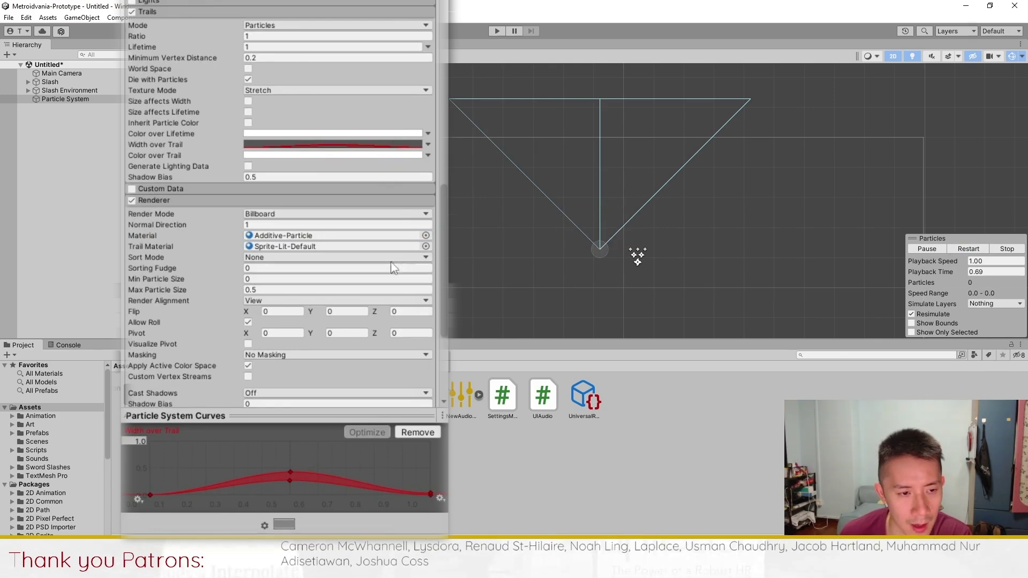
pyautogui.click(426, 246)
pyautogui.scroll(10, 584, 320)
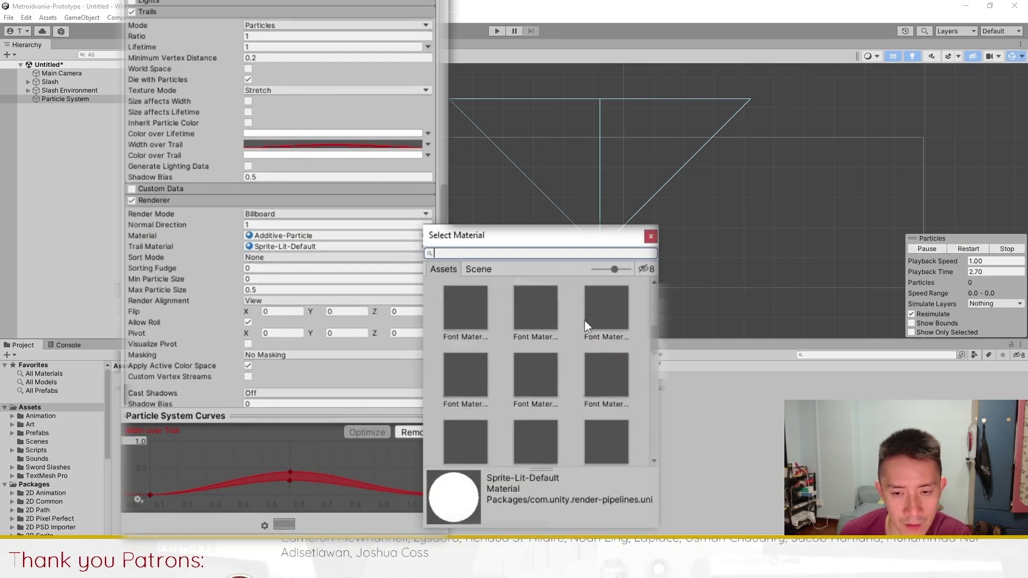
pyautogui.click(533, 311)
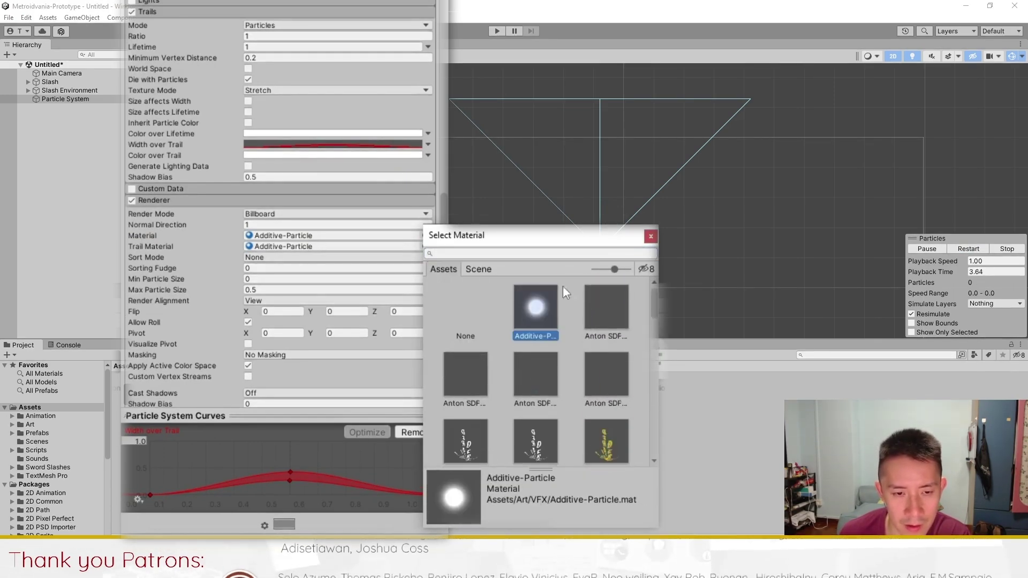
pyautogui.click(651, 236)
pyautogui.click(971, 250)
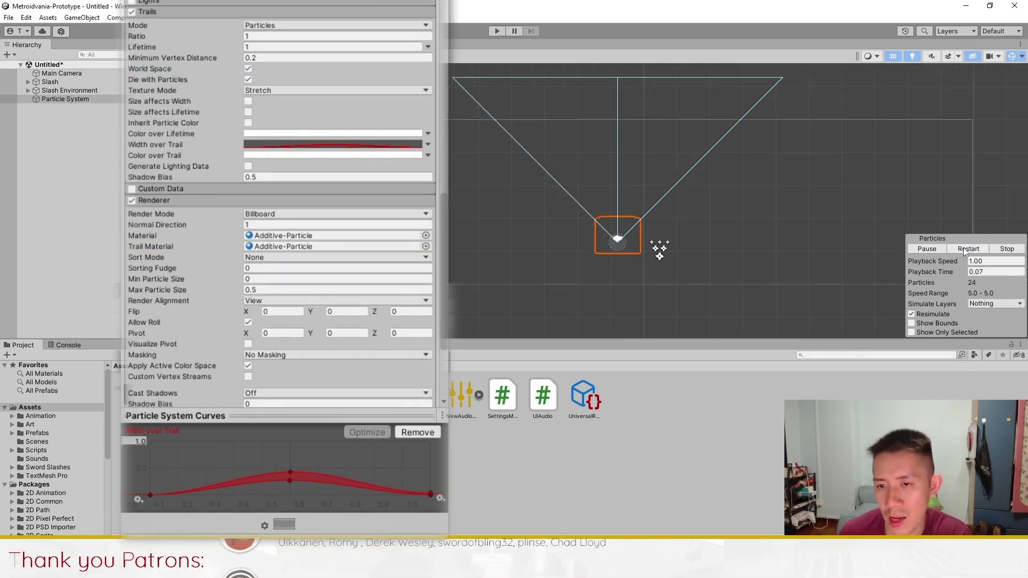
# - Set the trails' Lifetime to random between the constants 0.6 and 0.9, and replay the burst
pyautogui.scroll(15, 345, 212)
pyautogui.scroll(8, 345, 213)
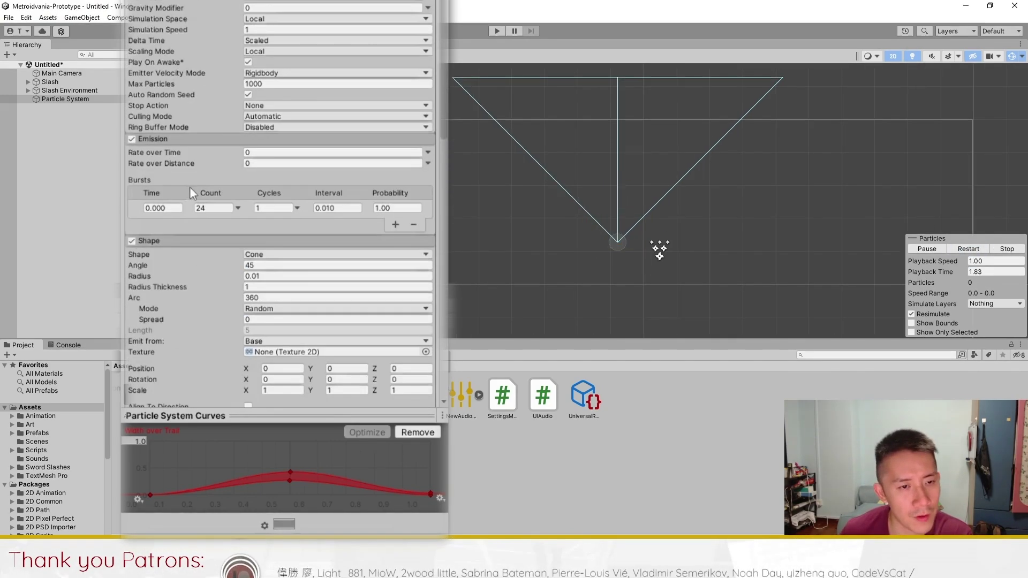
pyautogui.scroll(-18, 353, 236)
pyautogui.scroll(-10, 360, 253)
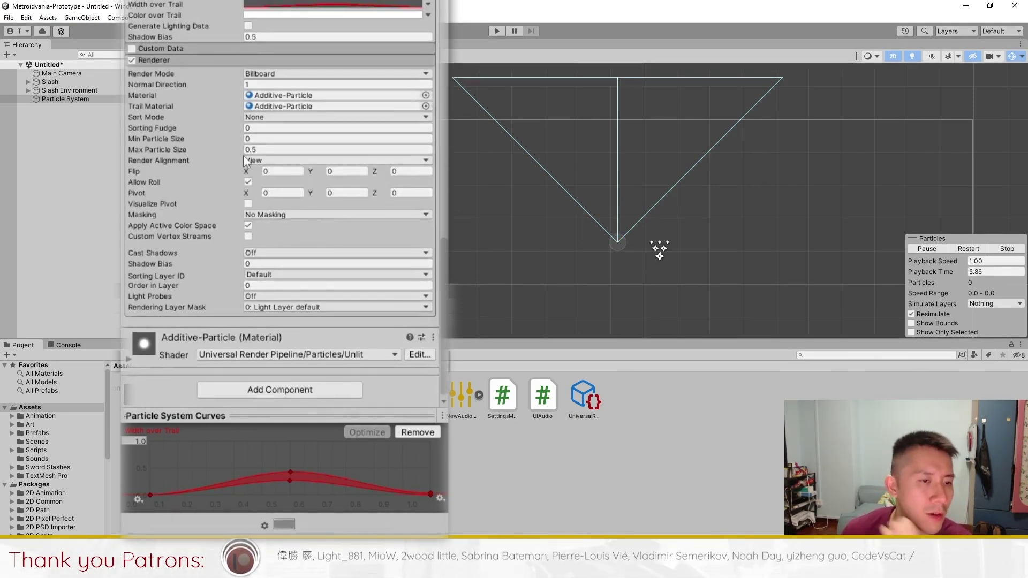
pyautogui.scroll(4, 326, 201)
pyautogui.click(429, 24)
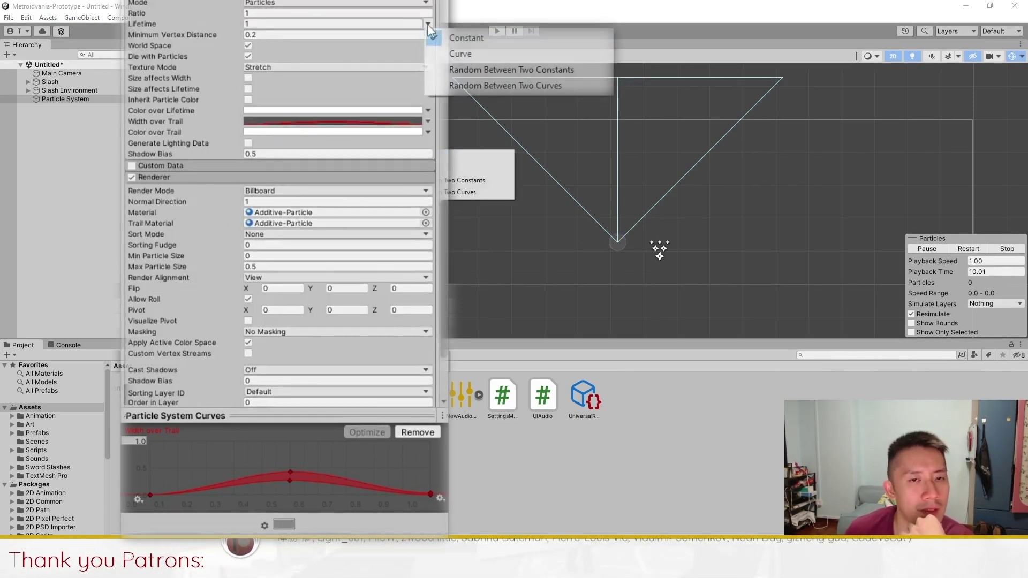
pyautogui.click(471, 71)
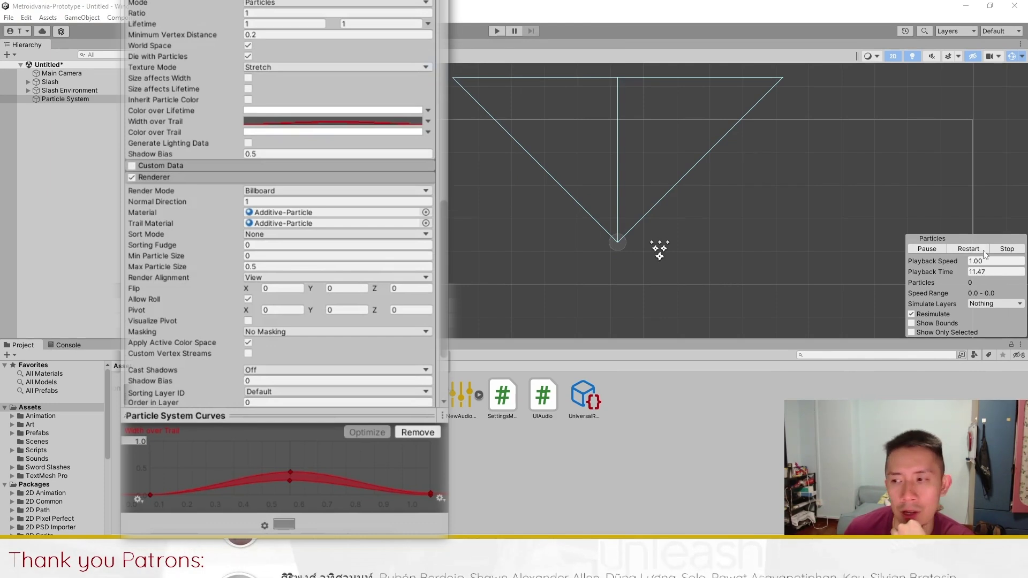
pyautogui.click(281, 24)
pyautogui.write('0')
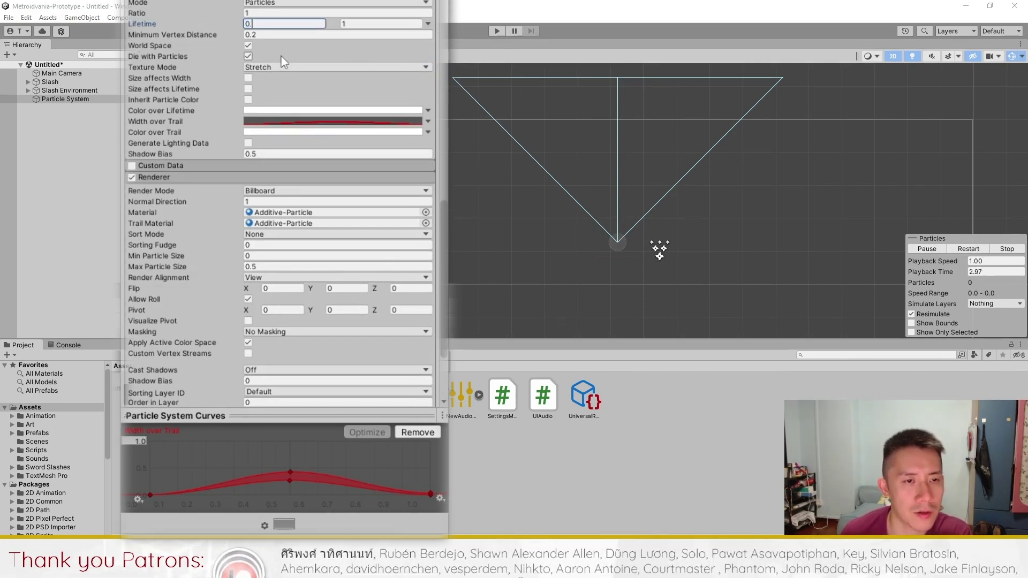
pyautogui.write('.6')
pyautogui.click(359, 24)
pyautogui.write('0.9')
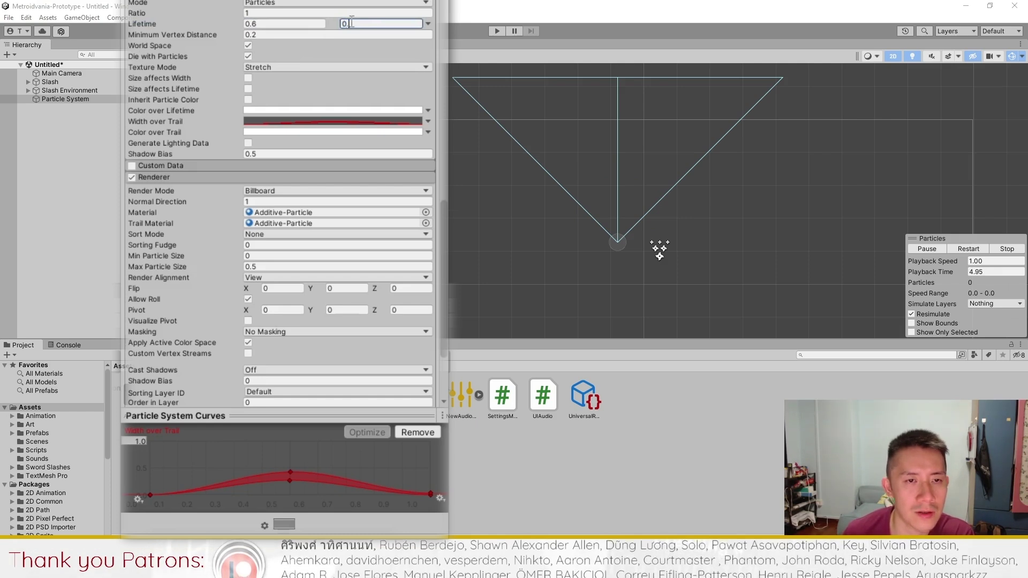
pyautogui.click(967, 249)
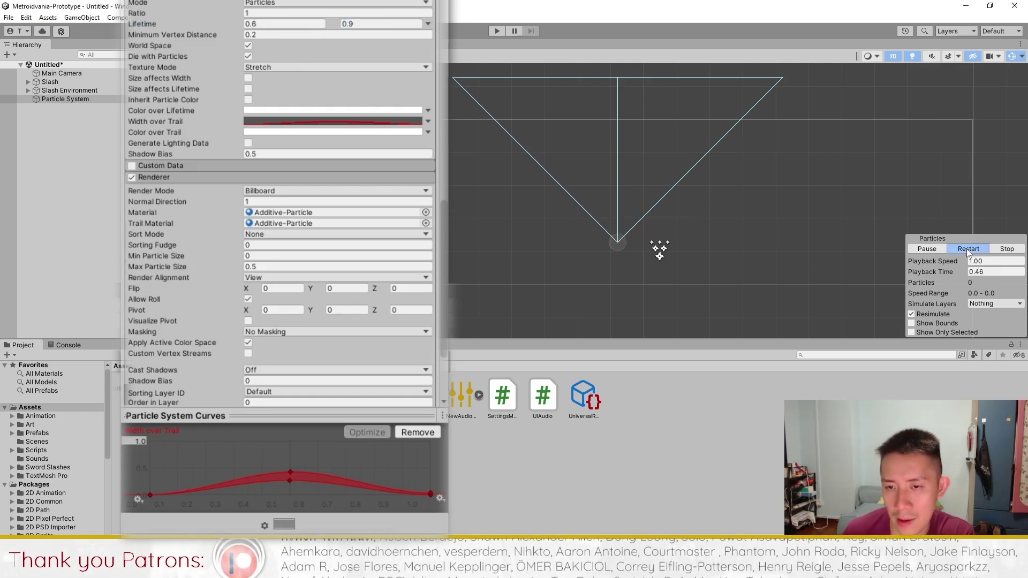
# - Set the trails' minimum Lifetime to 0.1 and scrub the Playback Time to inspect the burst's trail shapes
pyautogui.click(293, 24)
pyautogui.write('0.1')
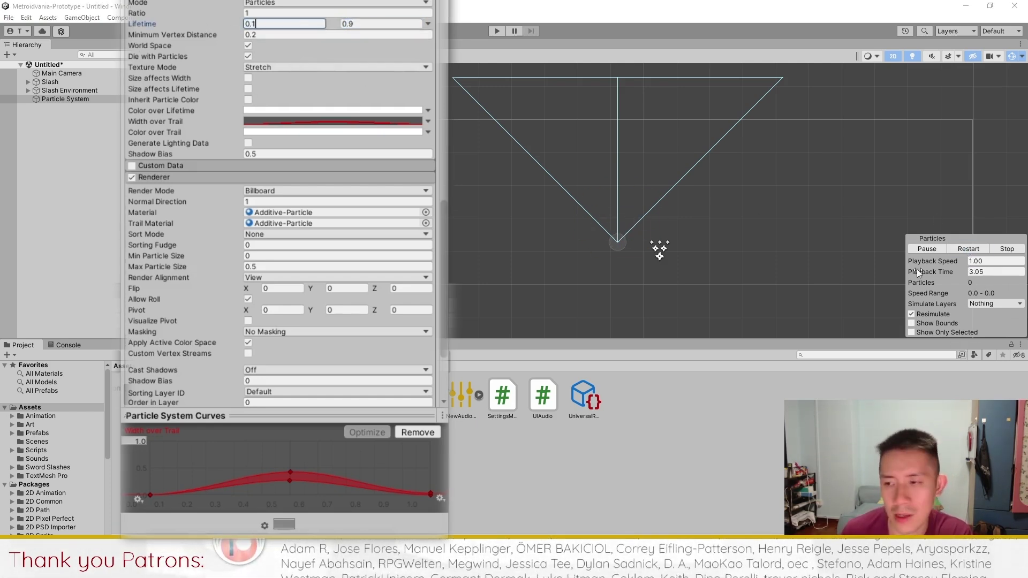
pyautogui.moveTo(918, 272); pyautogui.dragTo(991, 272)
pyautogui.scroll(5, 428, 211)
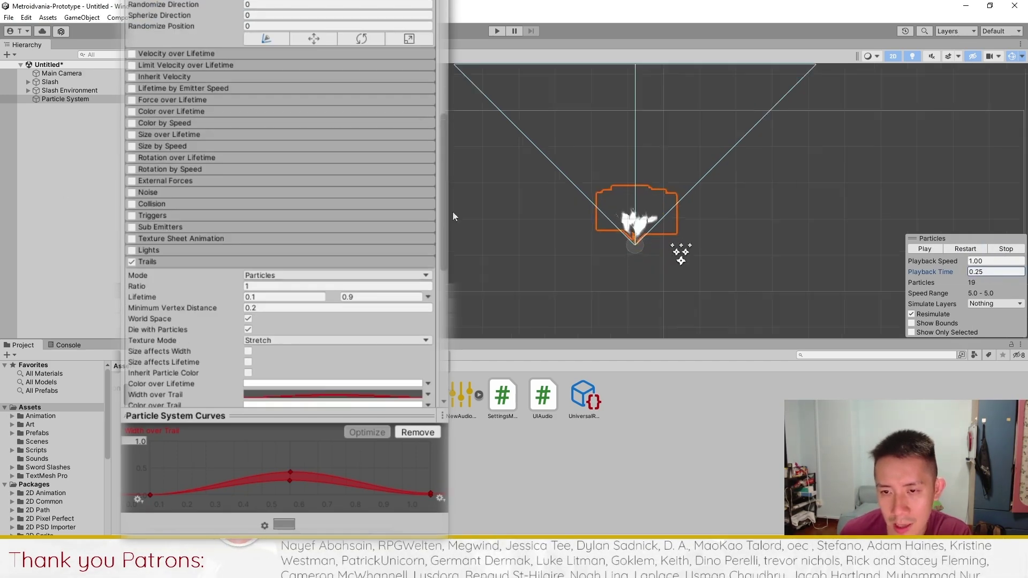
pyautogui.scroll(2, 682, 210)
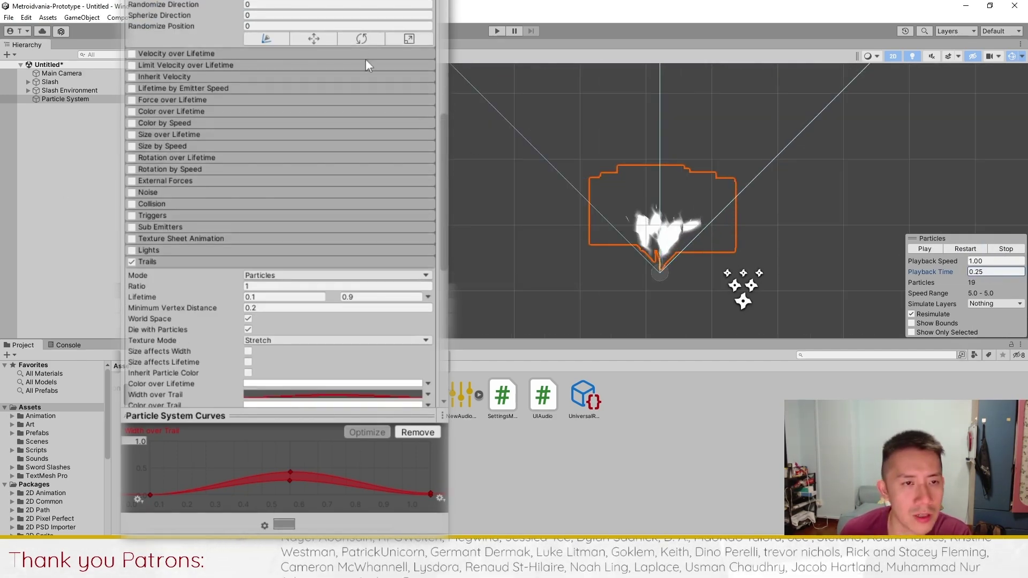
pyautogui.scroll(-3, 368, 97)
pyautogui.click(359, 219)
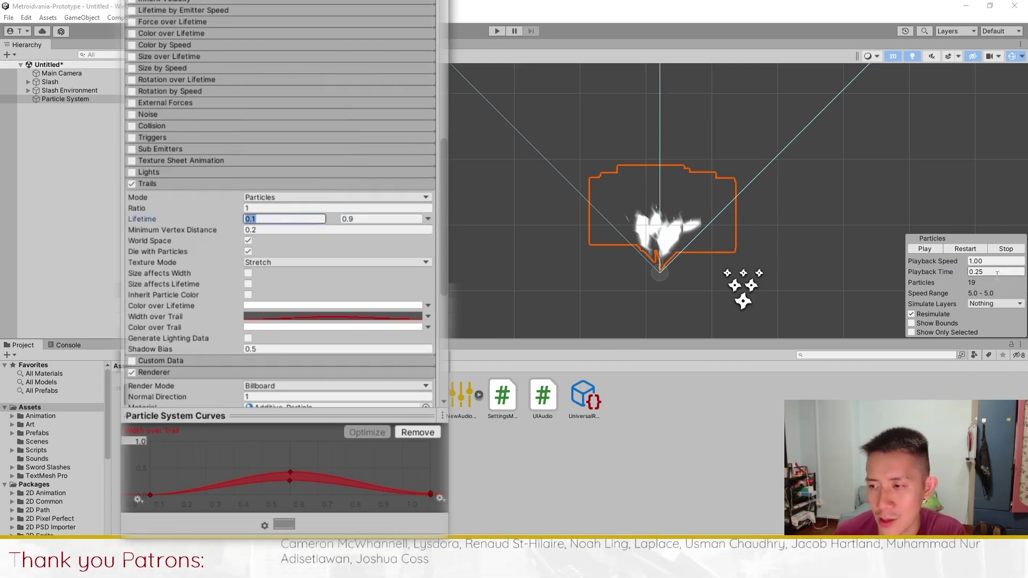
pyautogui.moveTo(943, 273)
pyautogui.mouseDown()
pyautogui.moveTo(971, 273)
pyautogui.moveTo(913, 276)
pyautogui.moveTo(962, 269)
pyautogui.moveTo(942, 272)
pyautogui.mouseUp()
# - Set the trails' minimum Lifetime to 0.7
pyautogui.click(264, 219)
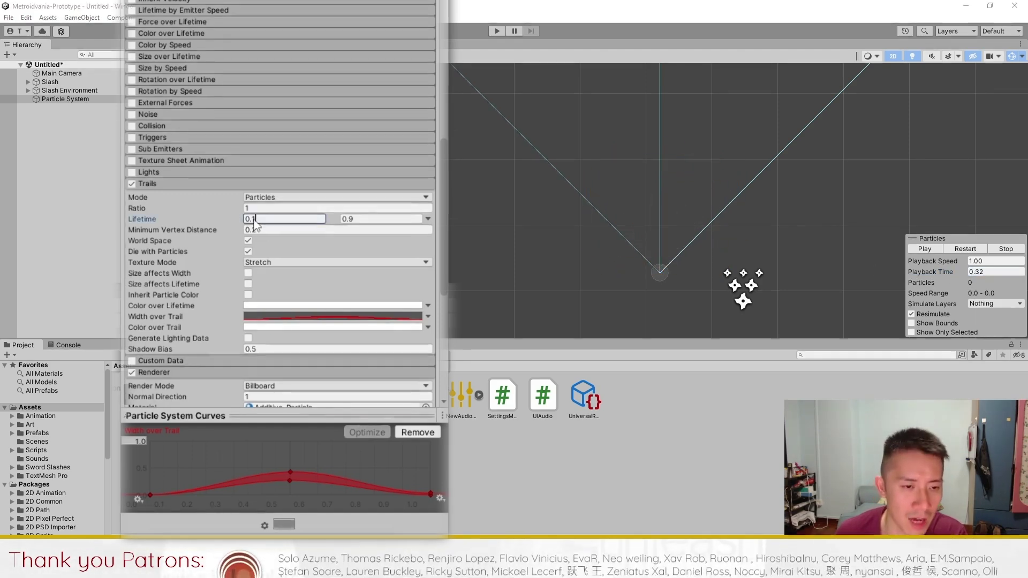
pyautogui.write('0.0')
pyautogui.press('BackSpace')
pyautogui.write('7')
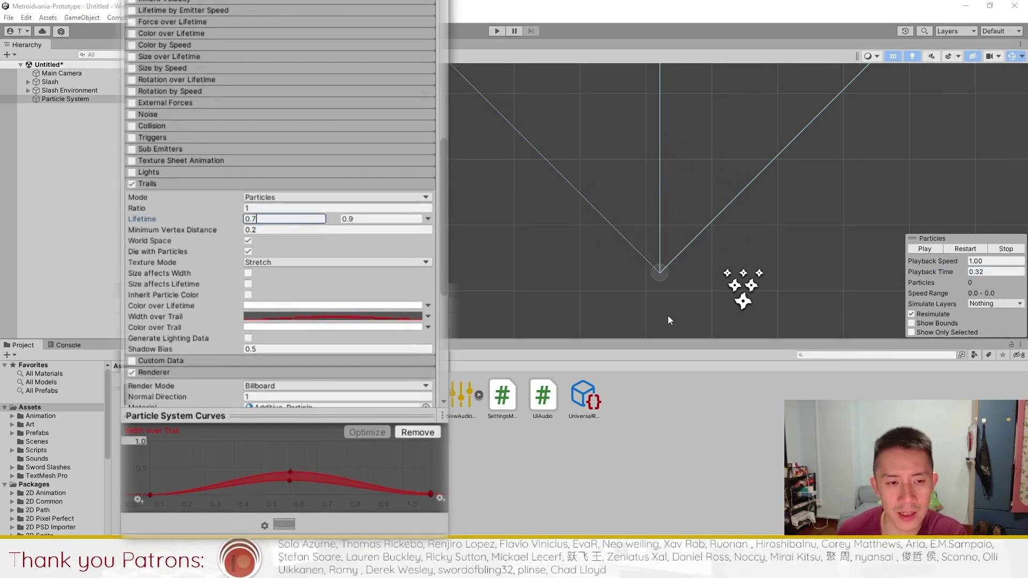